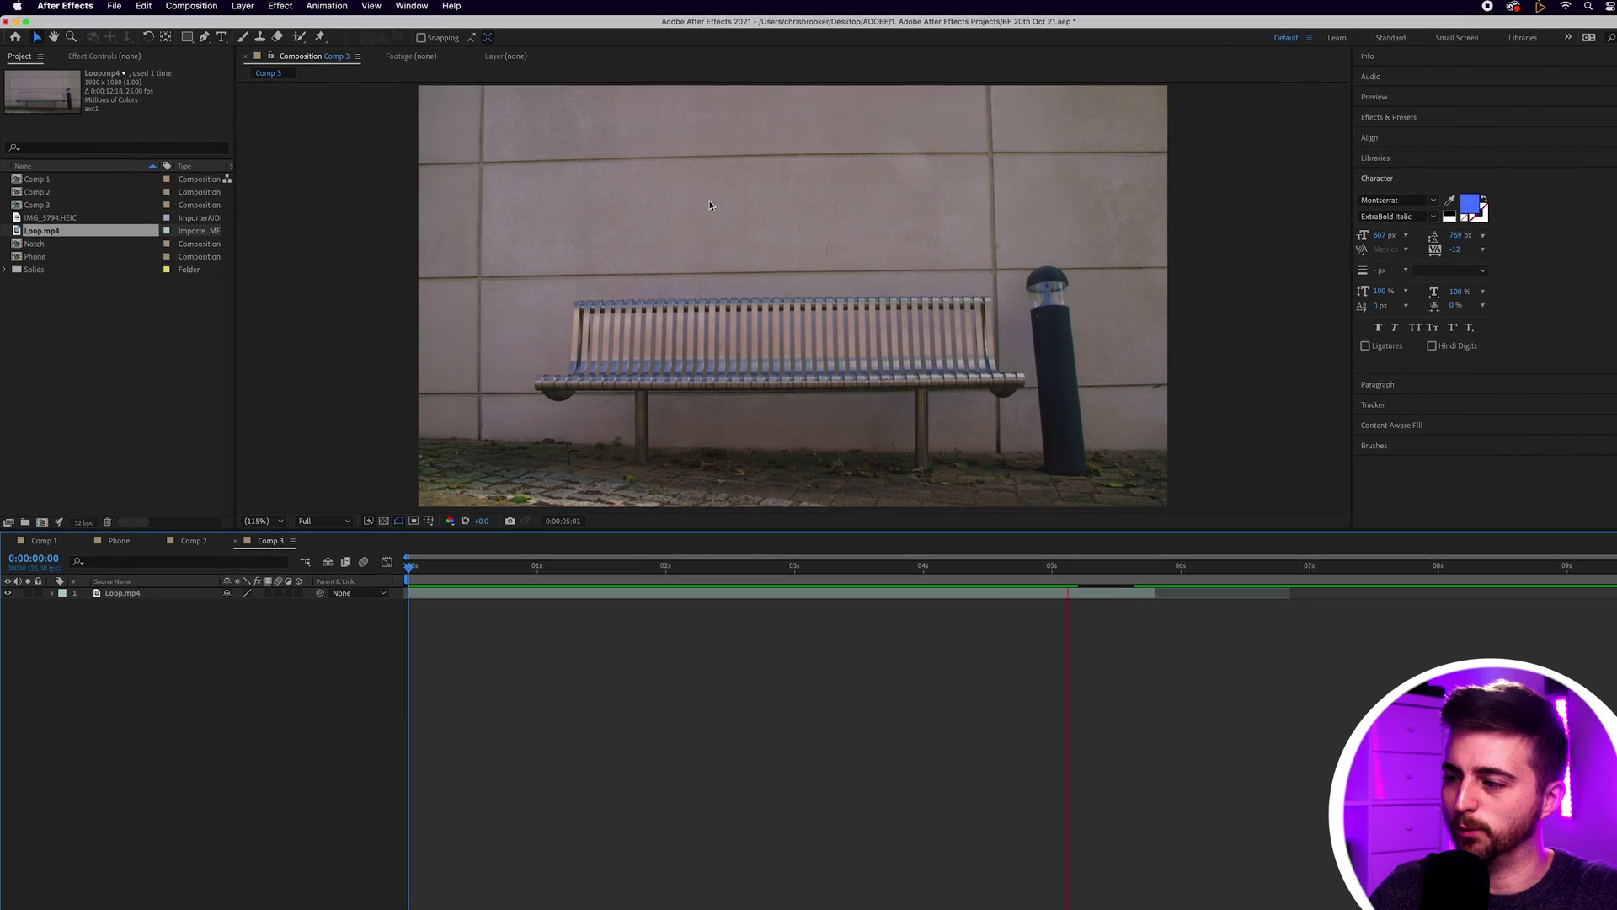
# - Preview the bench footage, then reveal Loop.mp4's Transform properties and enable Position keyframing
pyautogui.press('space')
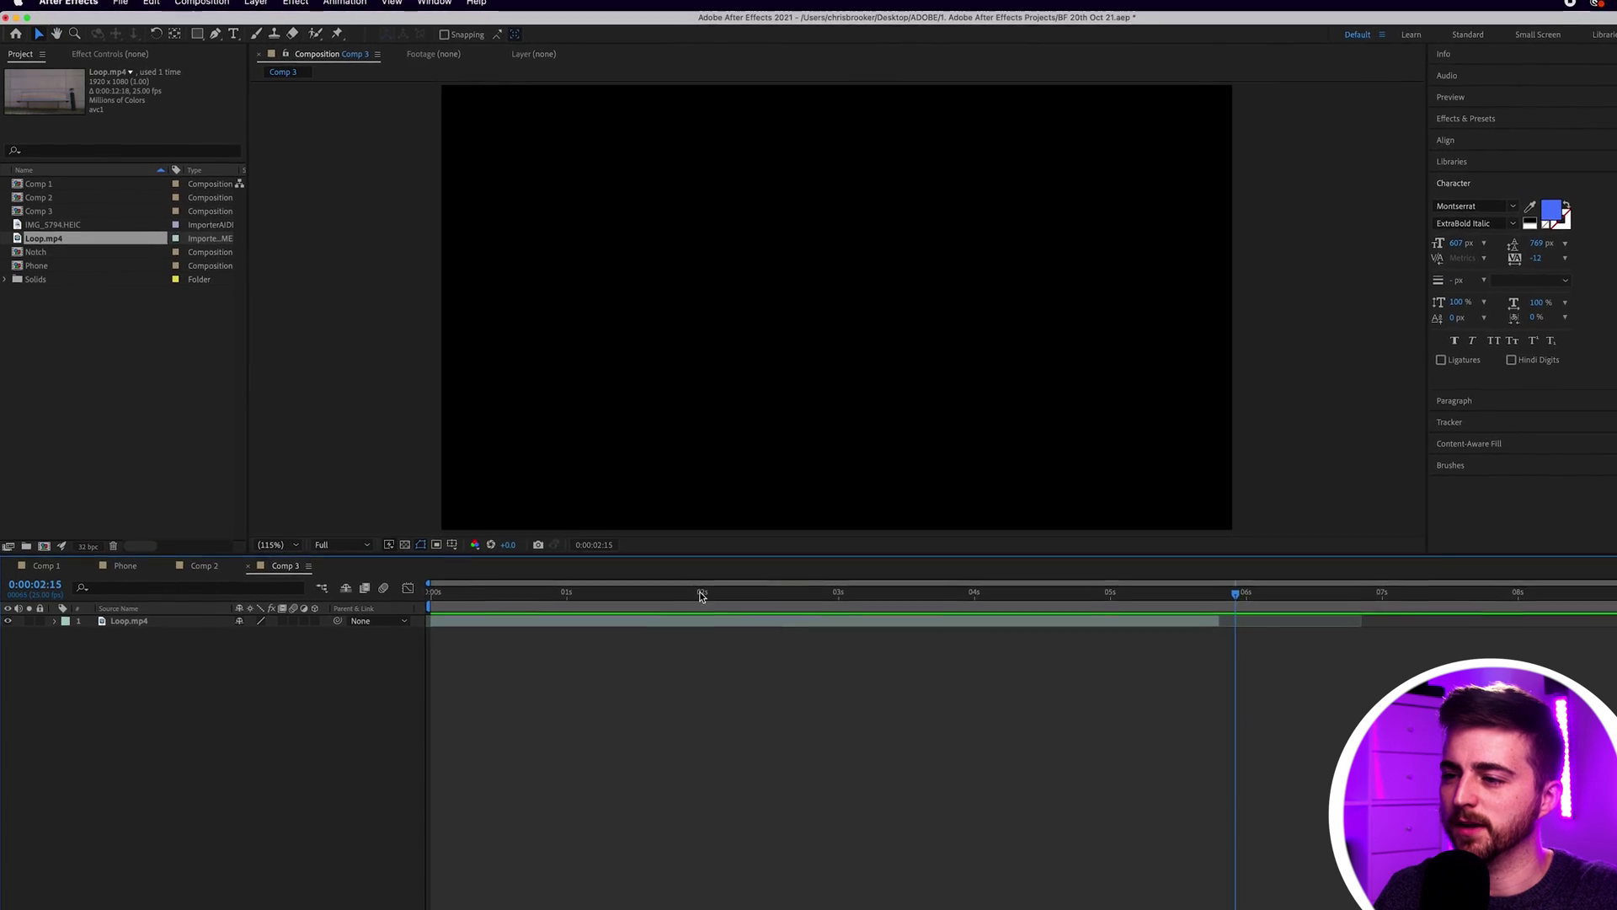
pyautogui.press('space')
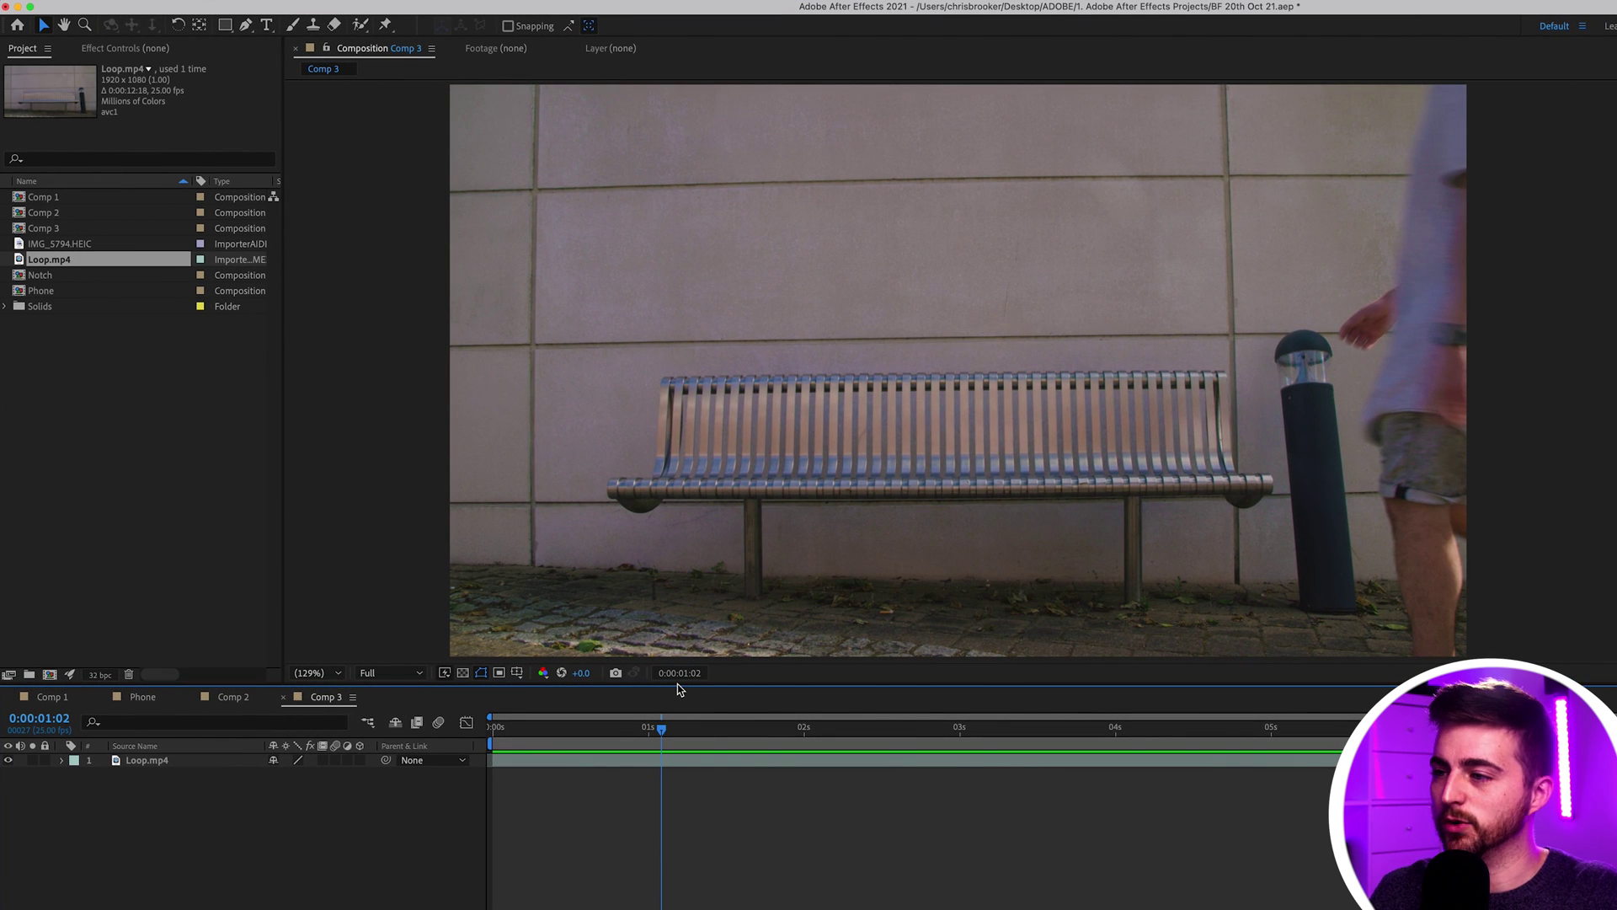
pyautogui.click(154, 760)
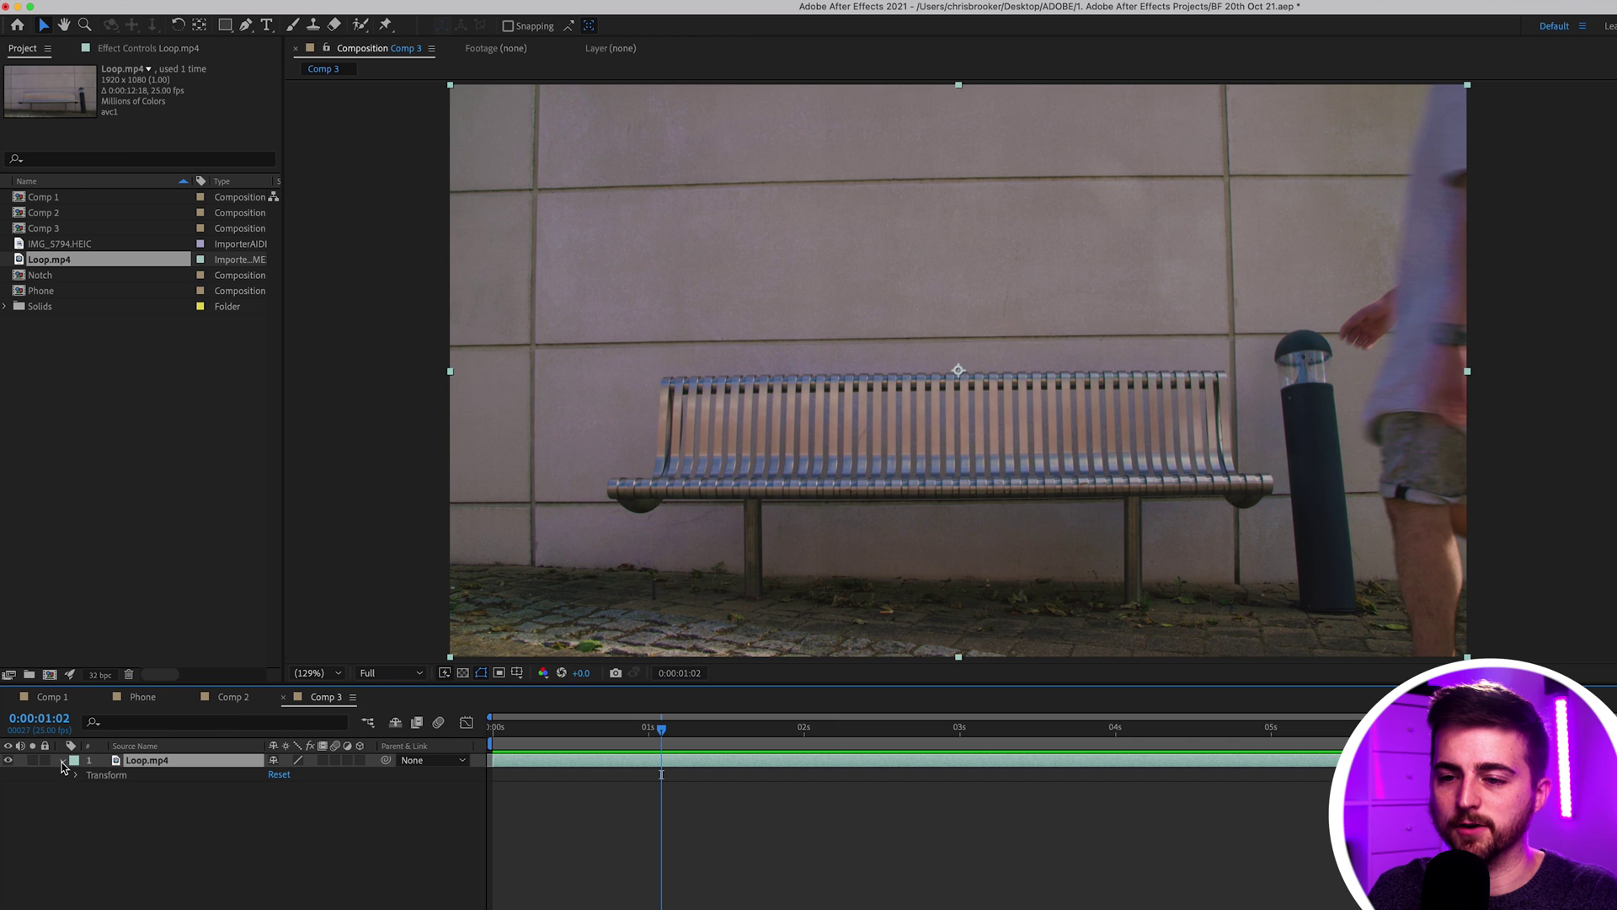
pyautogui.click(75, 775)
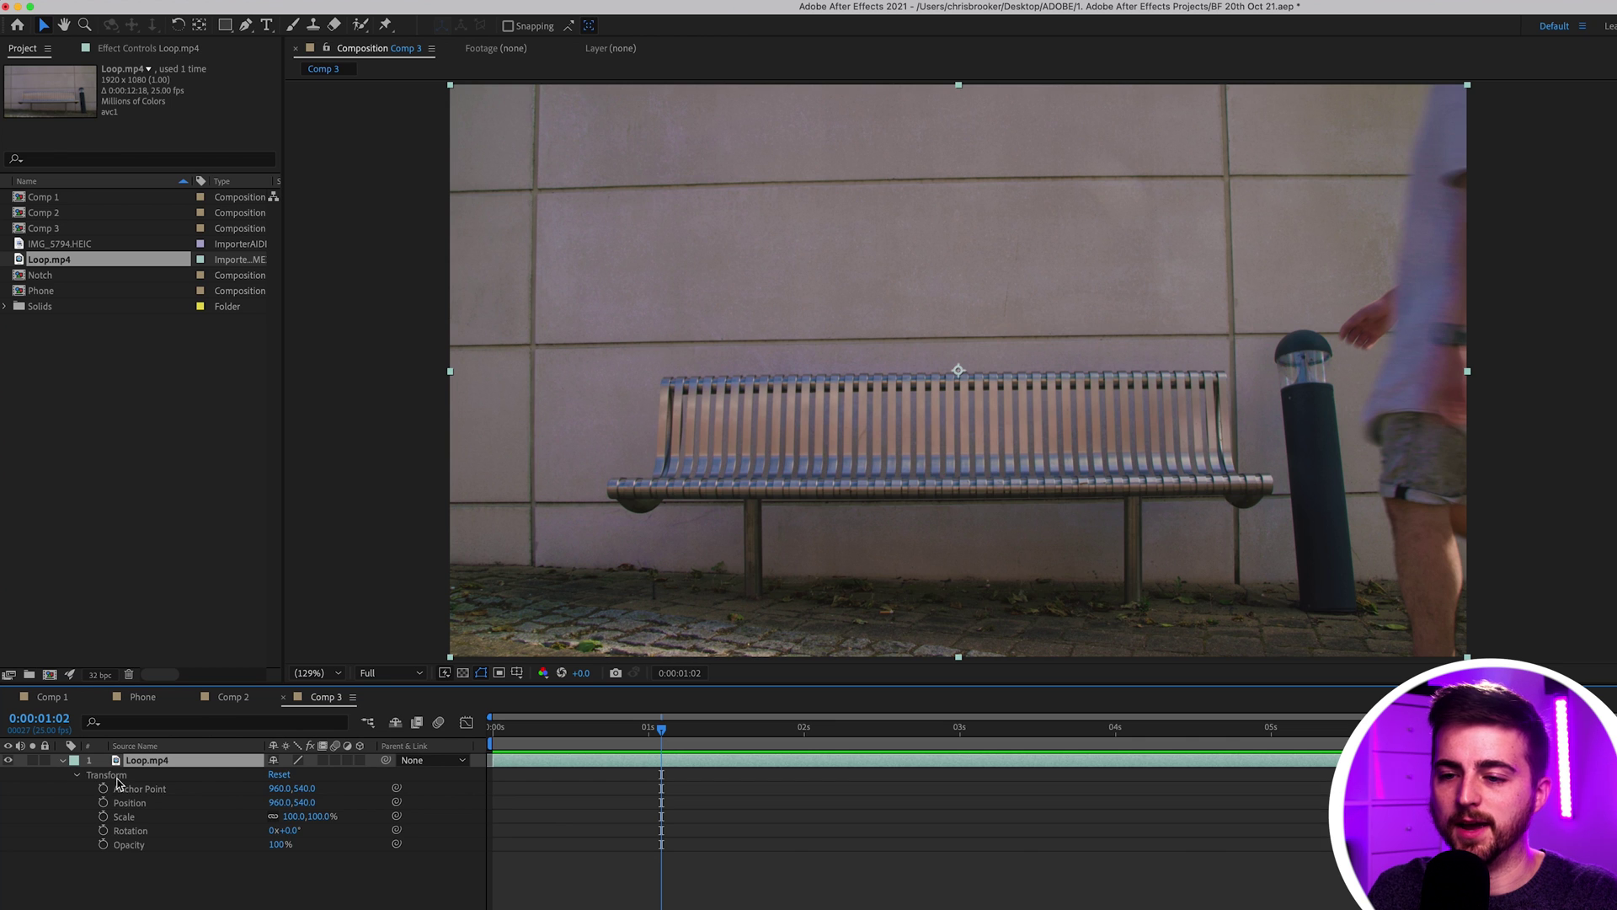
pyautogui.click(140, 804)
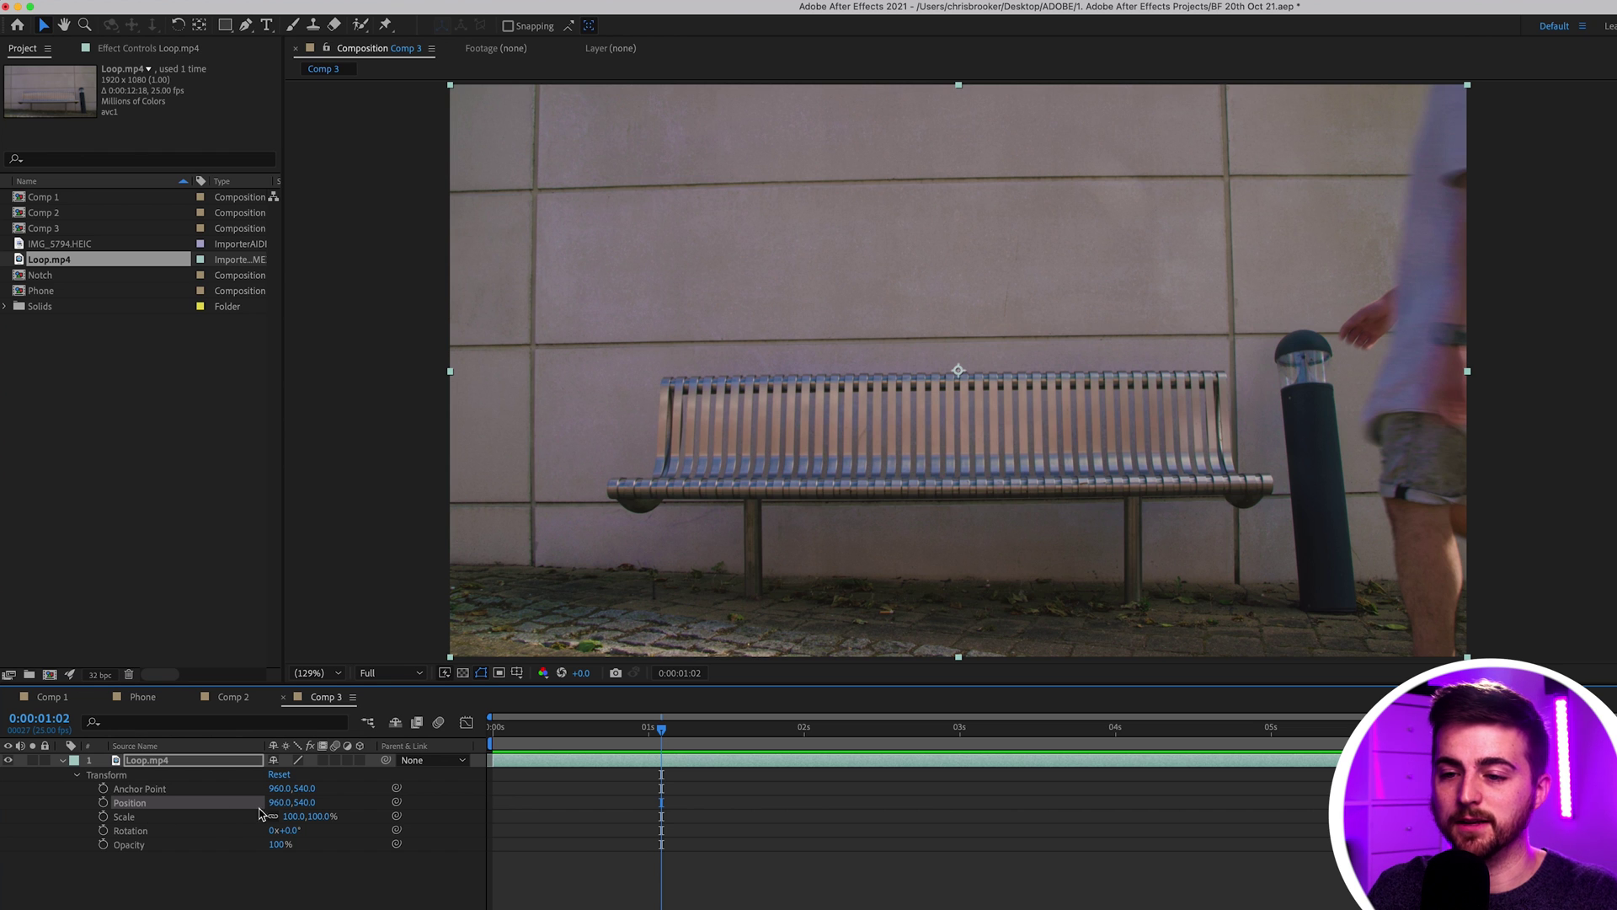
pyautogui.click(104, 806)
# - Add trial Position keyframes a few frames apart, shifting X to 994 and nudging Y
pyautogui.press('pagedown')
pyautogui.press('pagedown')
pyautogui.press('pagedown')
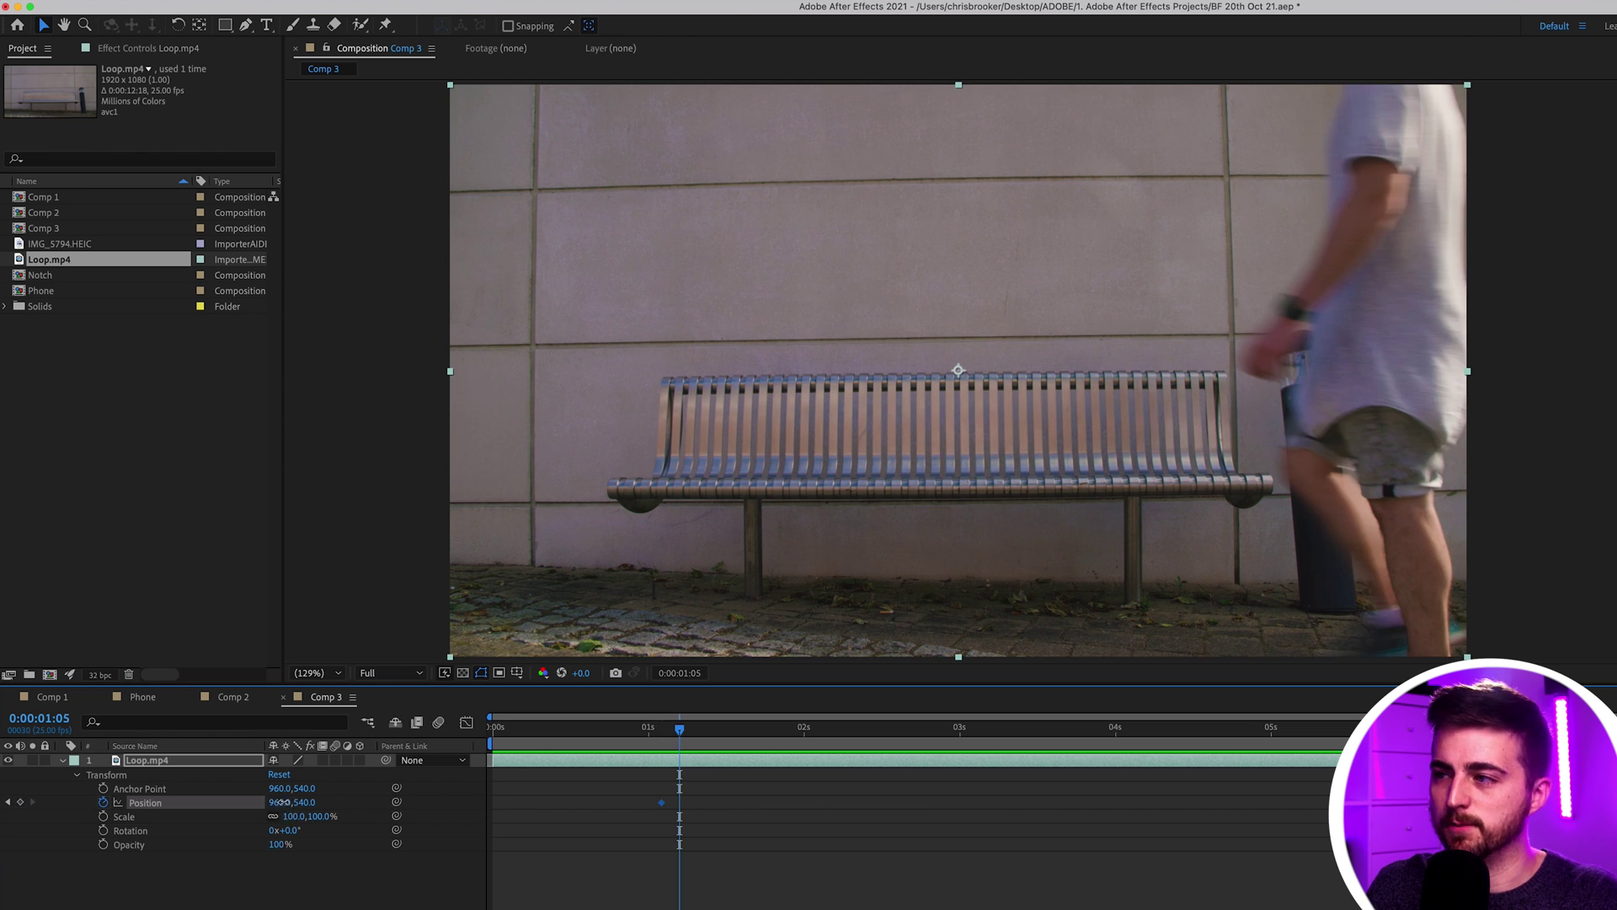
pyautogui.moveTo(283, 802); pyautogui.dragTo(478, 781)
pyautogui.press('pagedown')
pyautogui.press('pagedown')
pyautogui.press('pagedown')
pyautogui.press('pagedown')
pyautogui.press('pagedown')
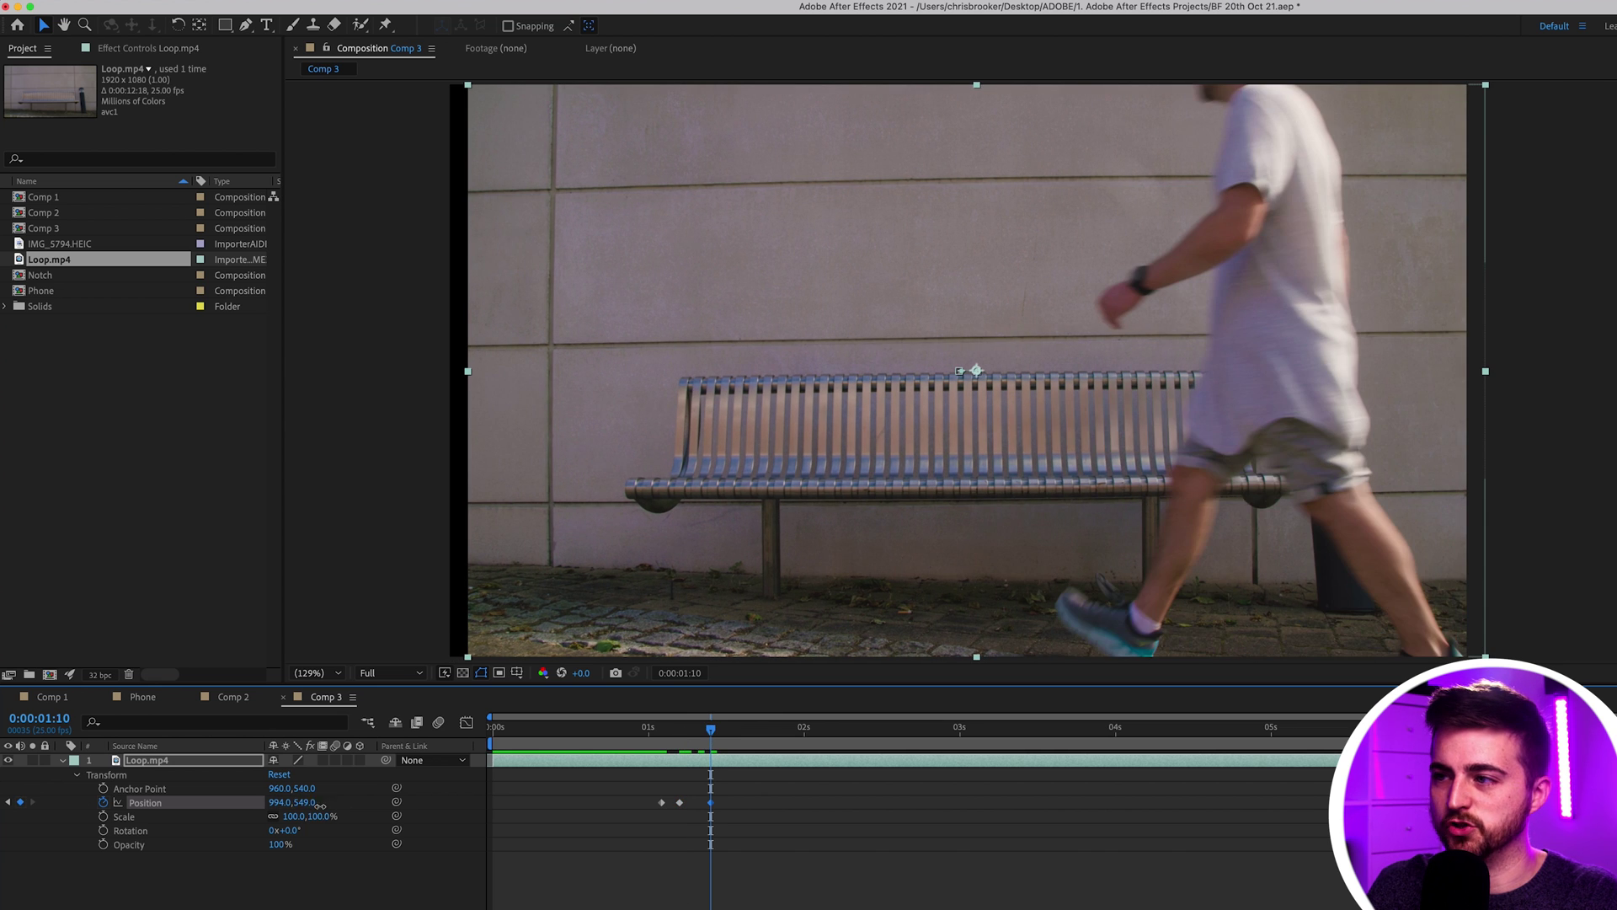
pyautogui.moveTo(320, 805); pyautogui.dragTo(335, 804)
pyautogui.click(760, 731)
pyautogui.moveTo(761, 727); pyautogui.dragTo(654, 735)
# - Play back the manual shake, then undo the trial Position keyframes
pyautogui.press('space')
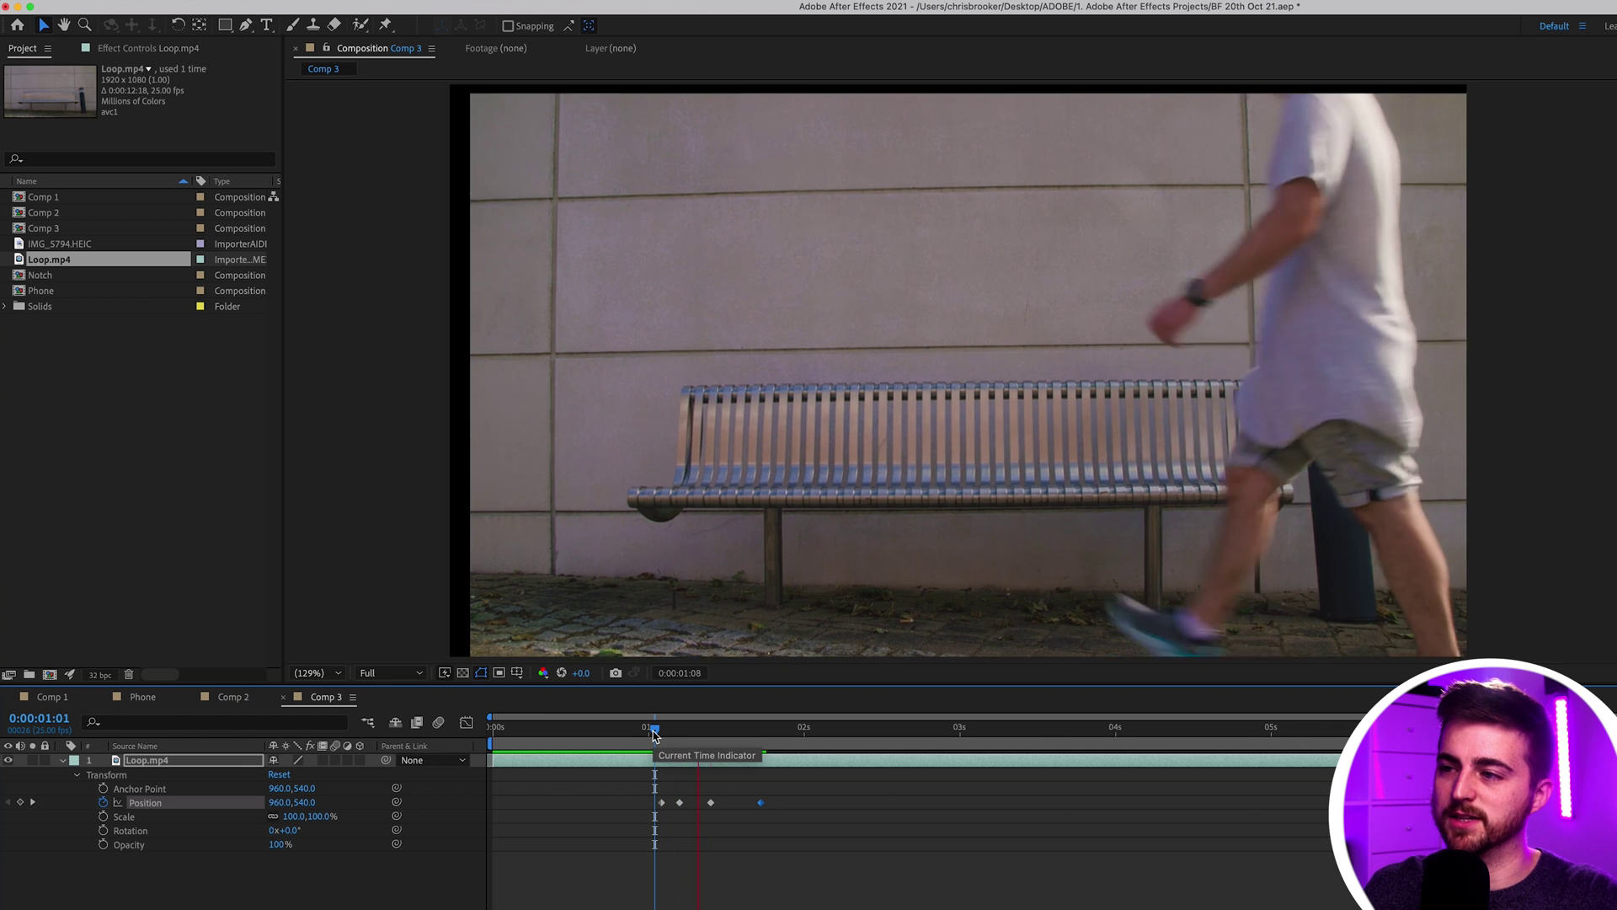
pyautogui.press('space')
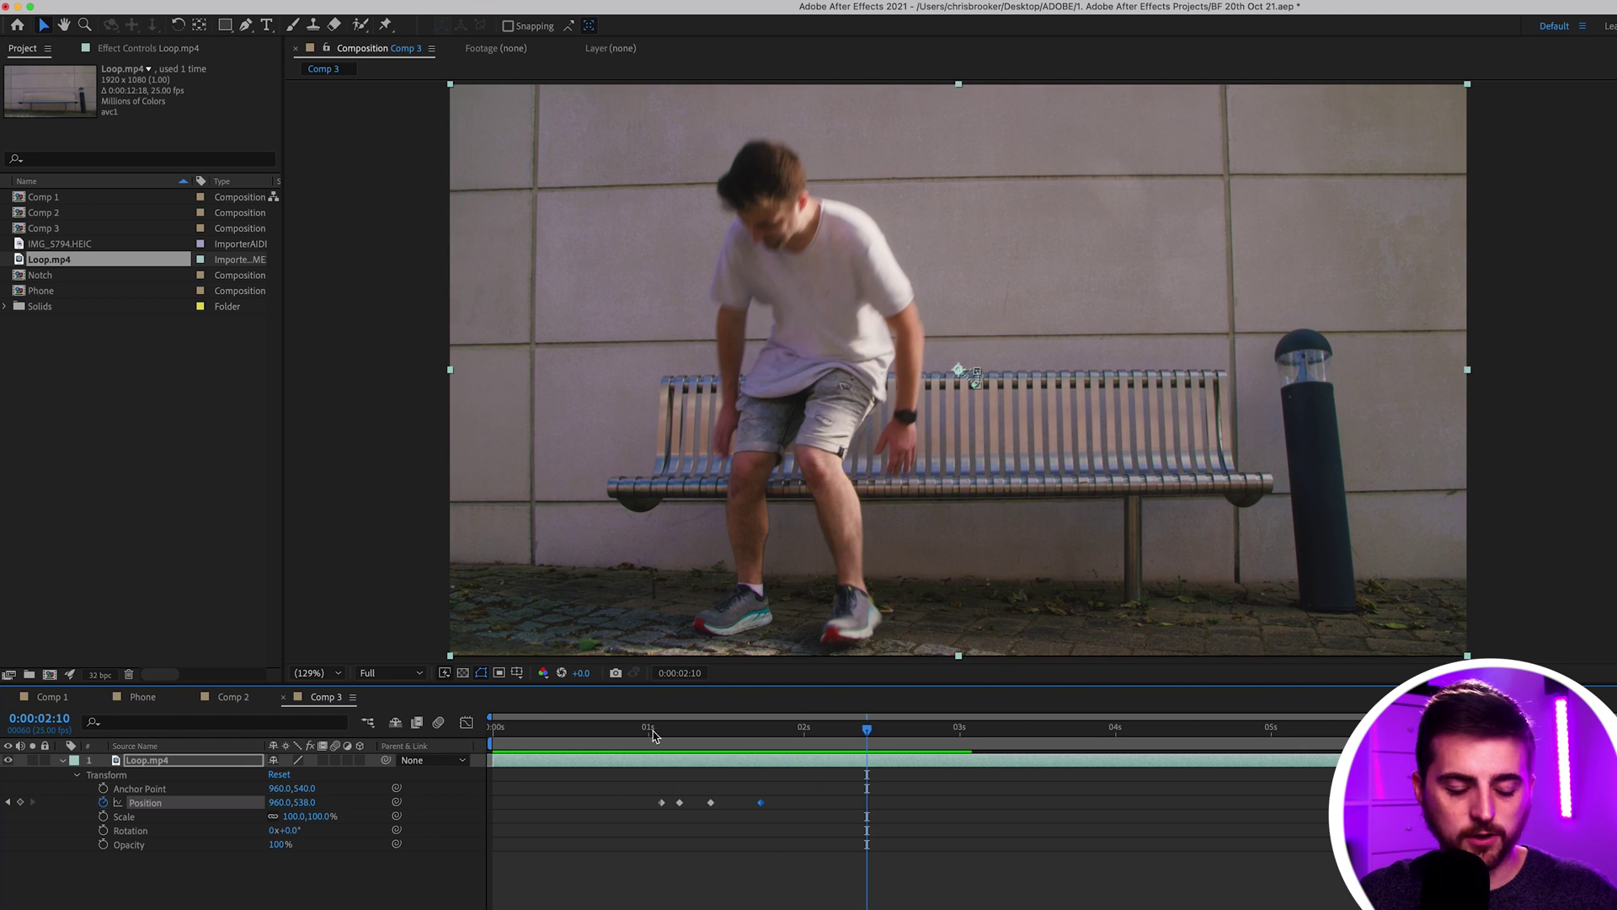
pyautogui.press('pageup')
pyautogui.press('pageup')
pyautogui.press('pageup')
pyautogui.press('pageup')
pyautogui.press('pageup')
pyautogui.press('pageup')
pyautogui.press('pageup')
pyautogui.press('pageup')
pyautogui.press('pageup')
pyautogui.press('pageup')
pyautogui.press('pageup')
pyautogui.press('pageup')
pyautogui.press('pageup')
pyautogui.press('pageup')
pyautogui.press('pageup')
pyautogui.press('pageup')
pyautogui.press('pageup')
pyautogui.press('pageup')
pyautogui.press('pageup')
pyautogui.press('pageup')
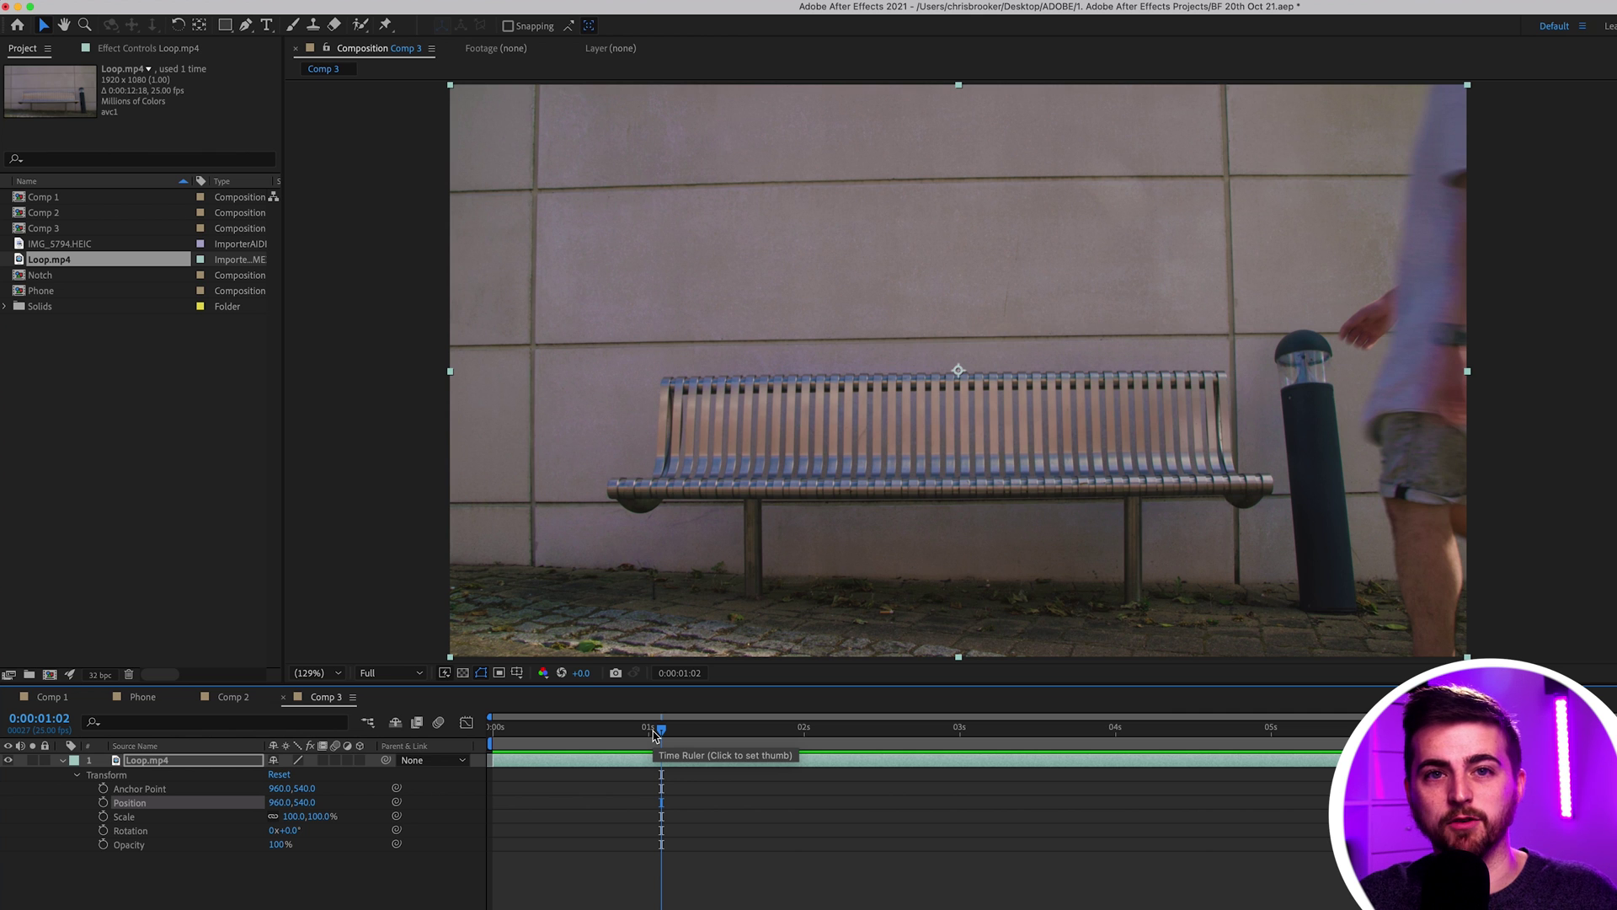
# - Replace Loop.mp4's default Position expression with wiggle(2,20) and commit it
pyautogui.click(556, 730)
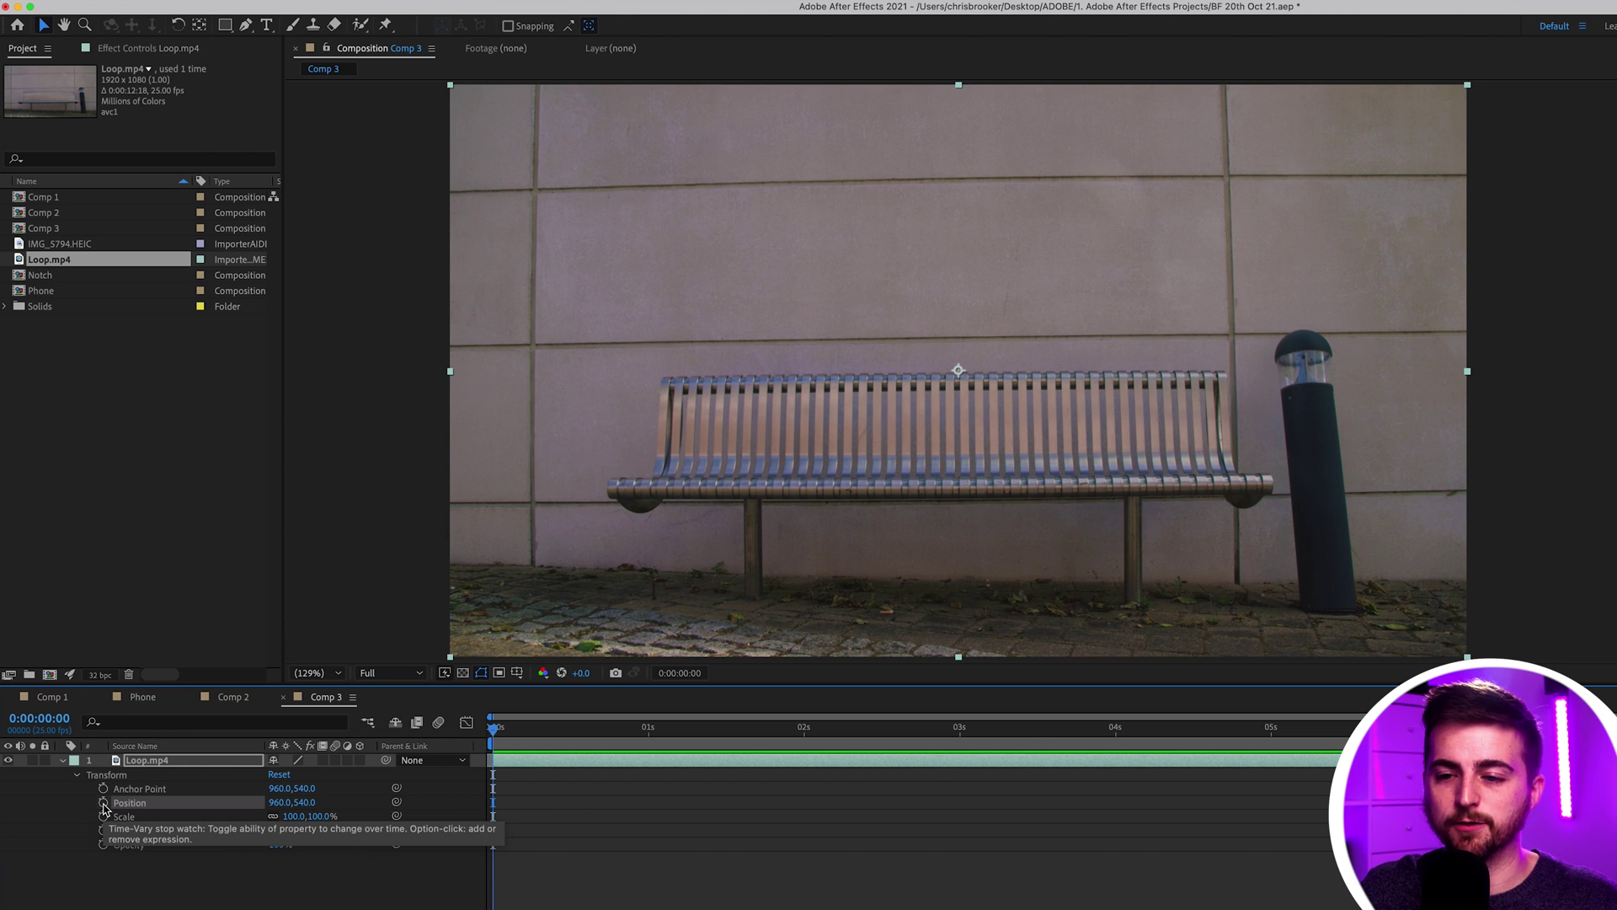
pyautogui.keyDown('alt'); pyautogui.click(103, 804); pyautogui.keyUp('alt')
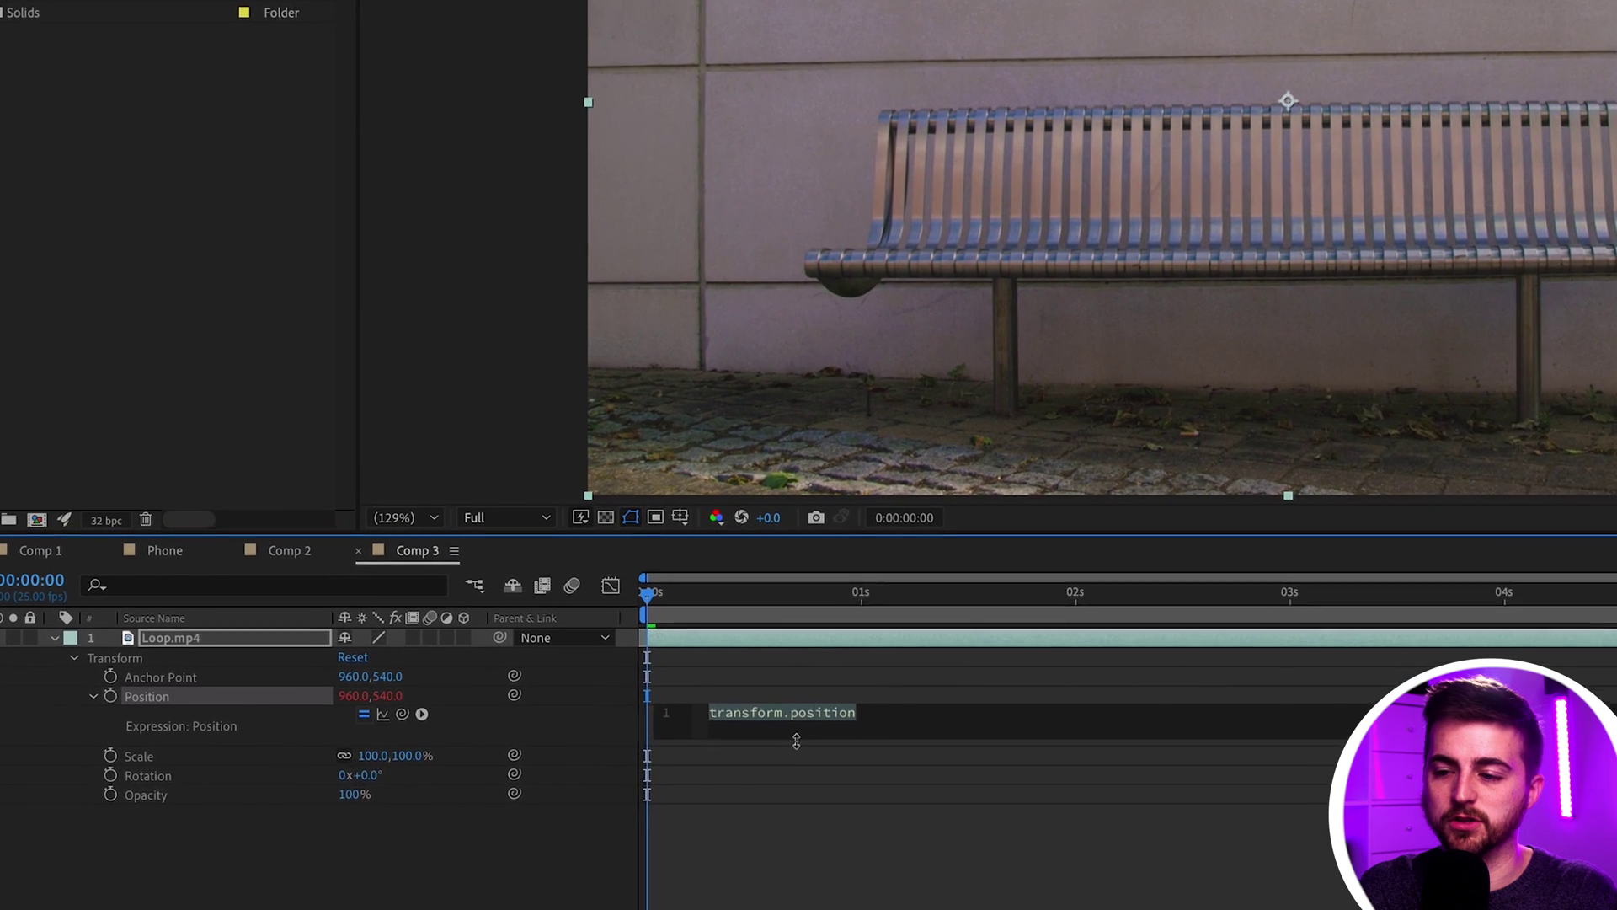
pyautogui.press('BackSpace')
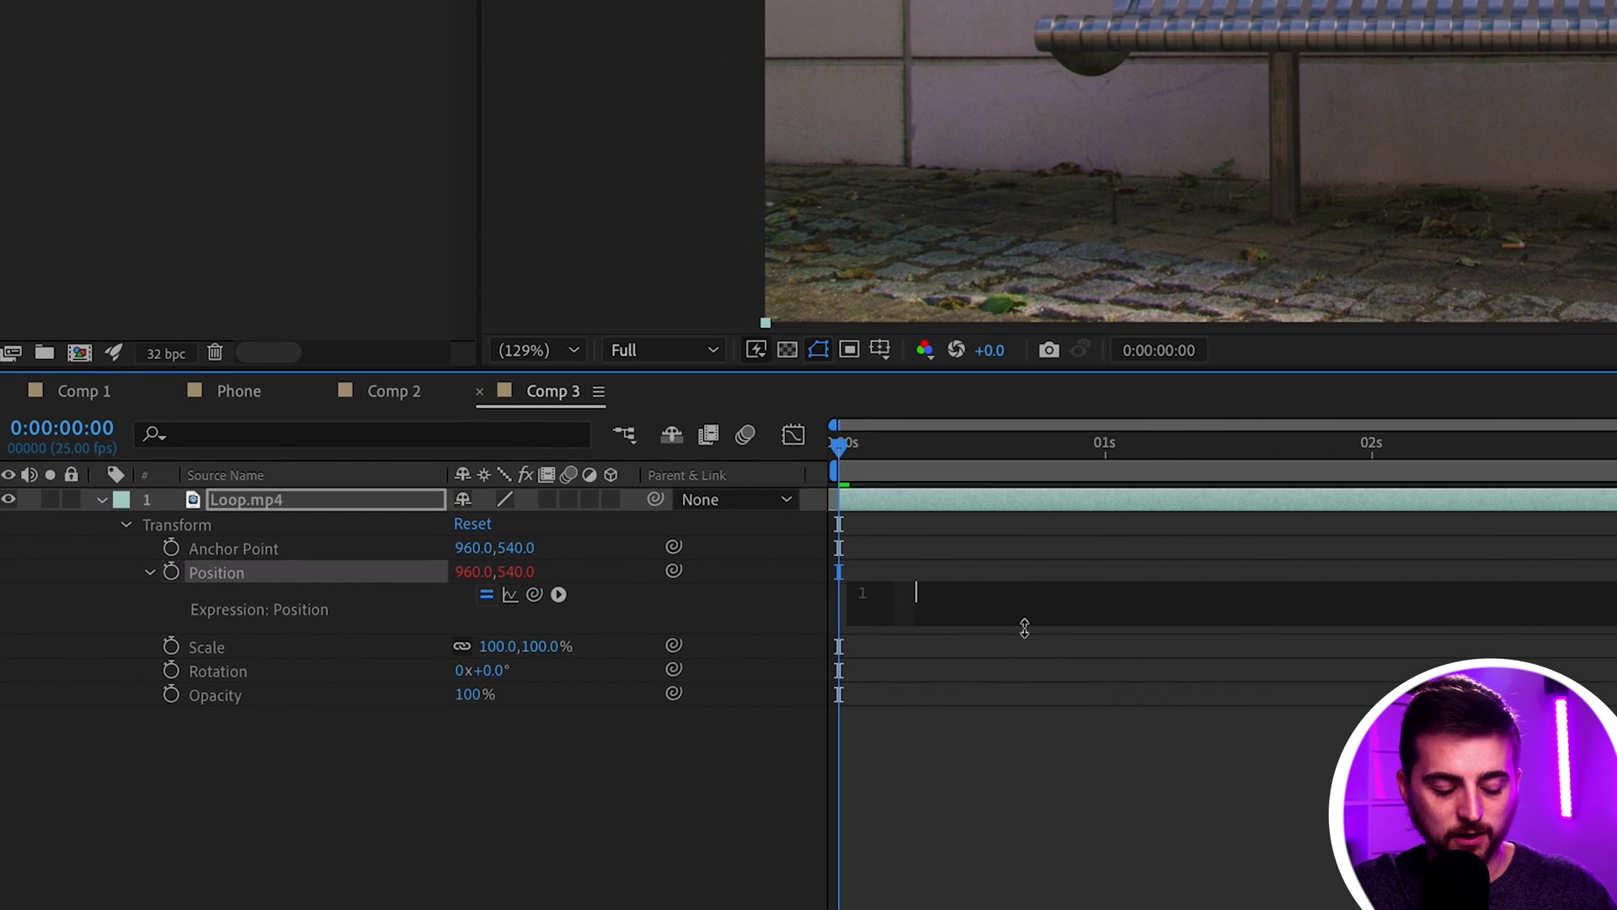
pyautogui.write('wiggle')
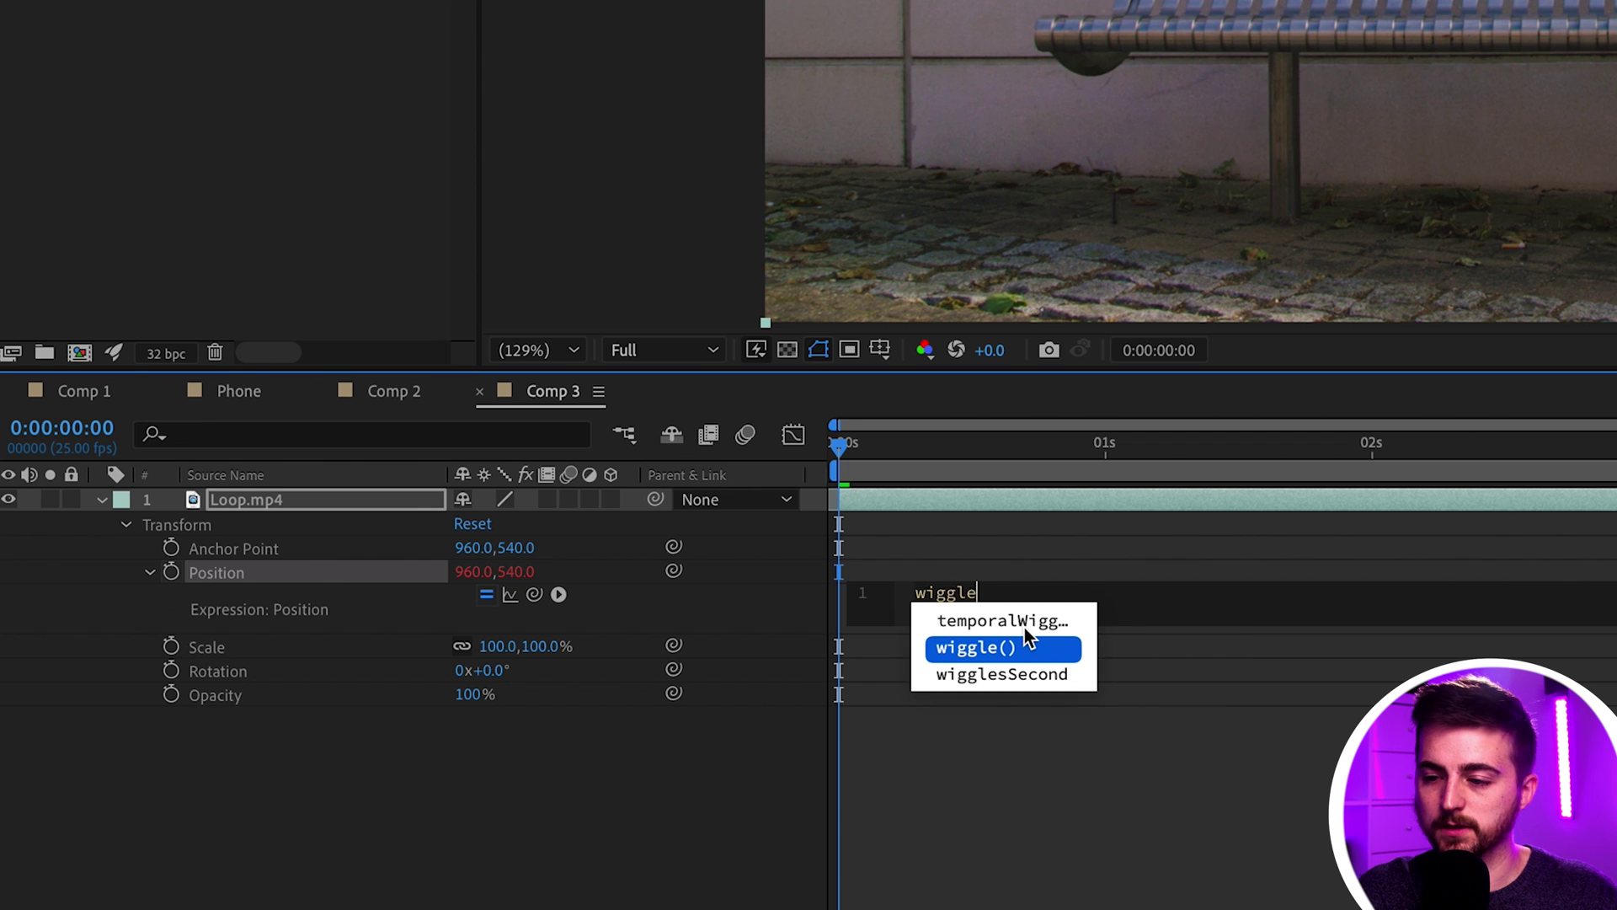
pyautogui.press('Return')
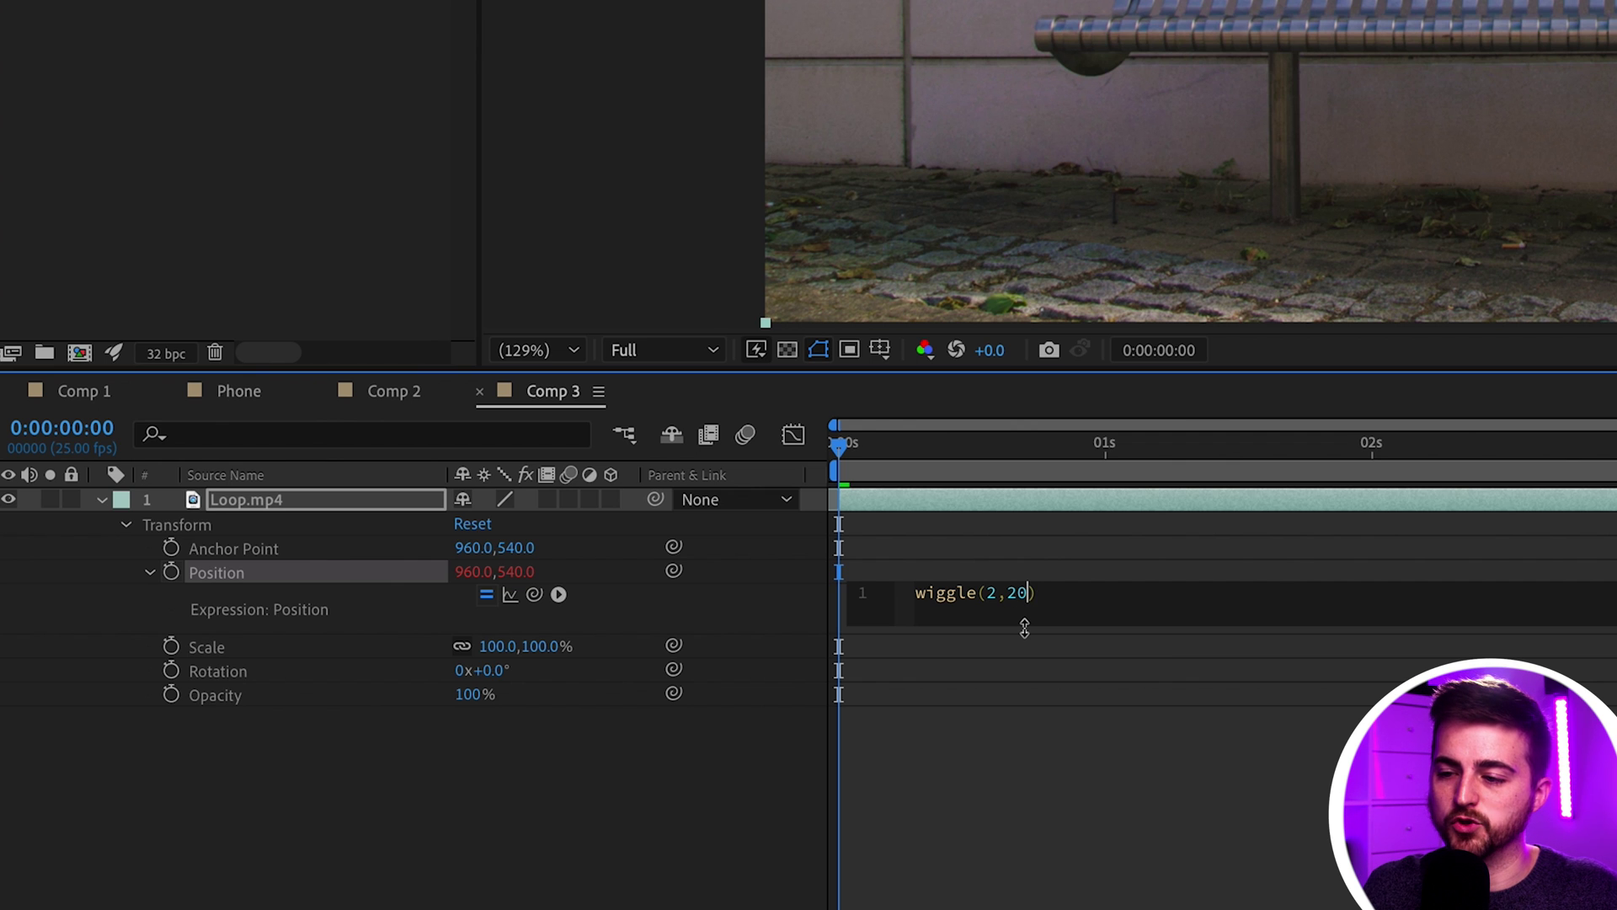
pyautogui.click(1059, 740)
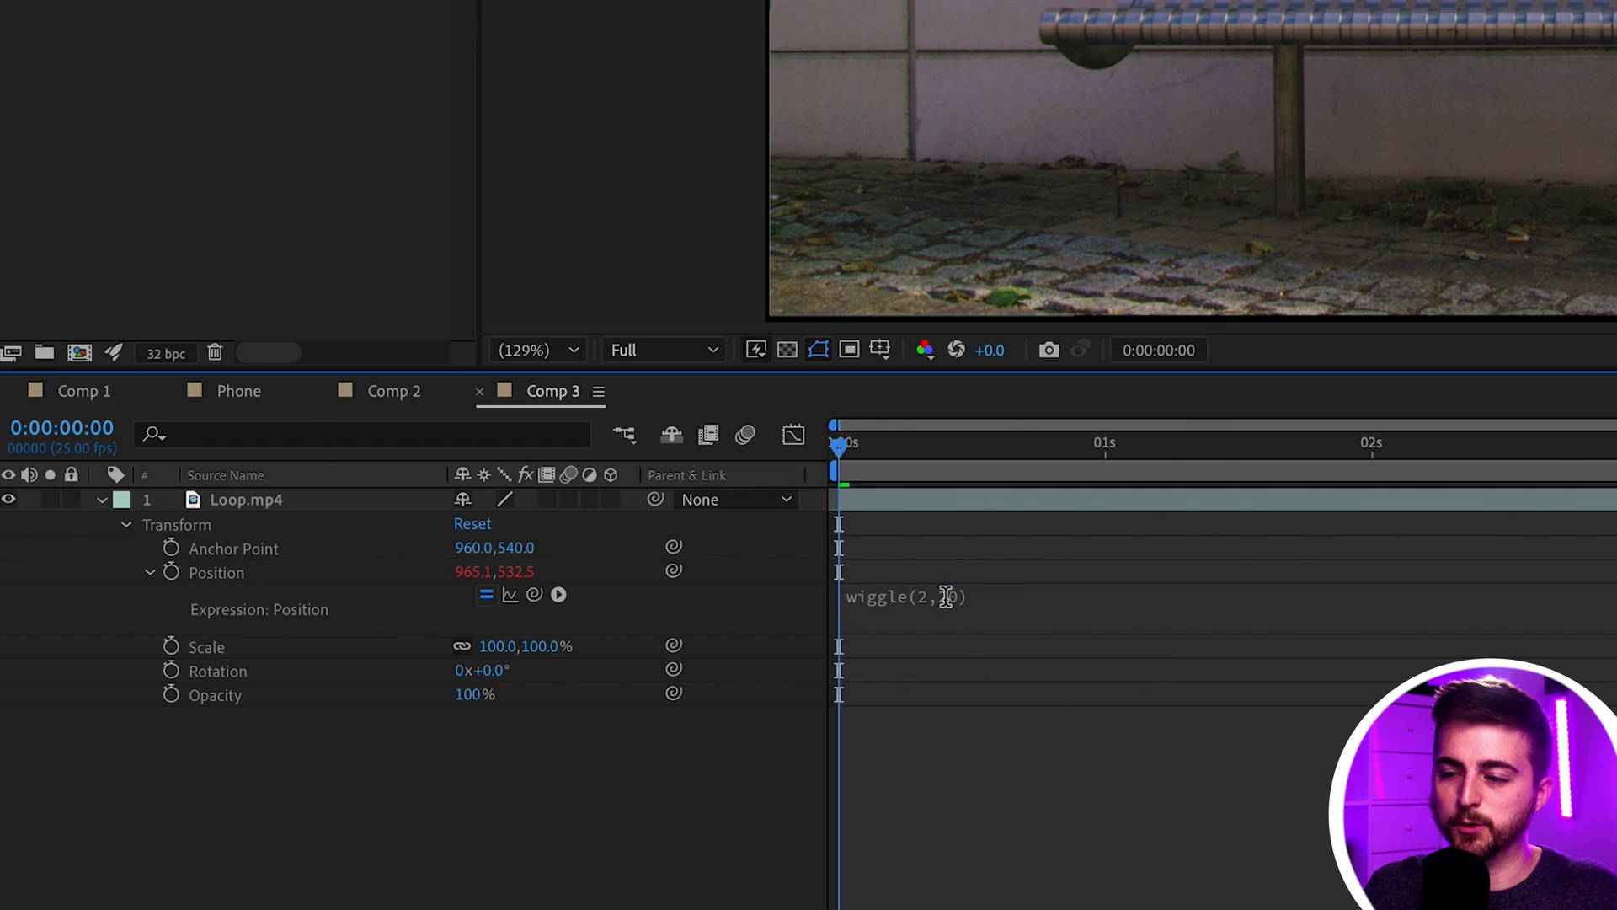
pyautogui.click(1035, 590)
pyautogui.click(1087, 592)
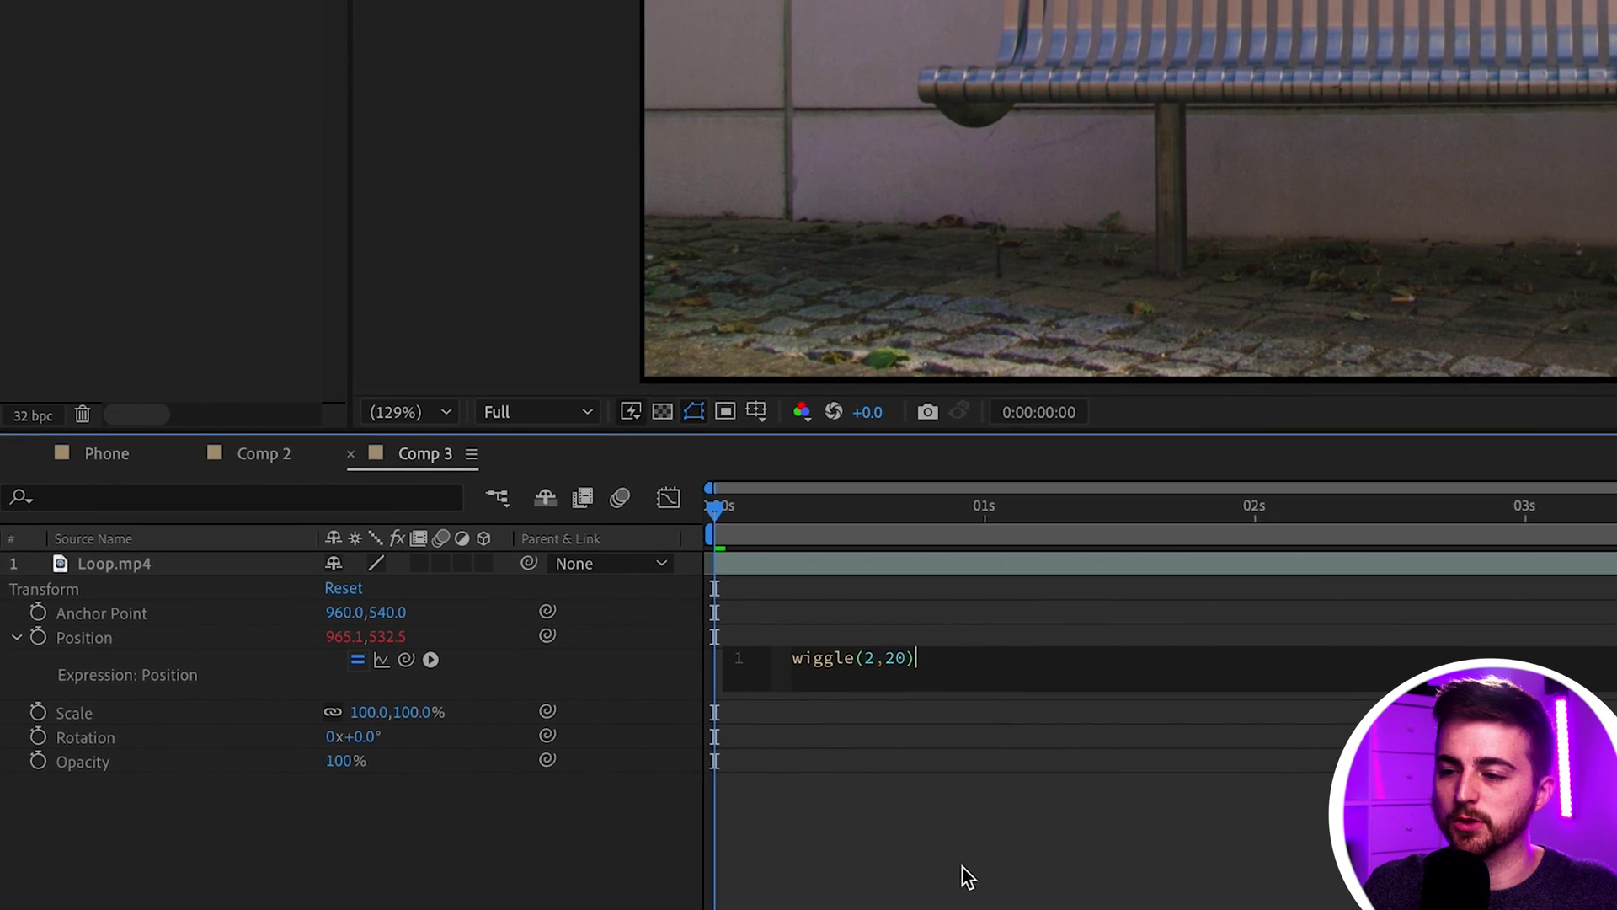
pyautogui.click(1109, 809)
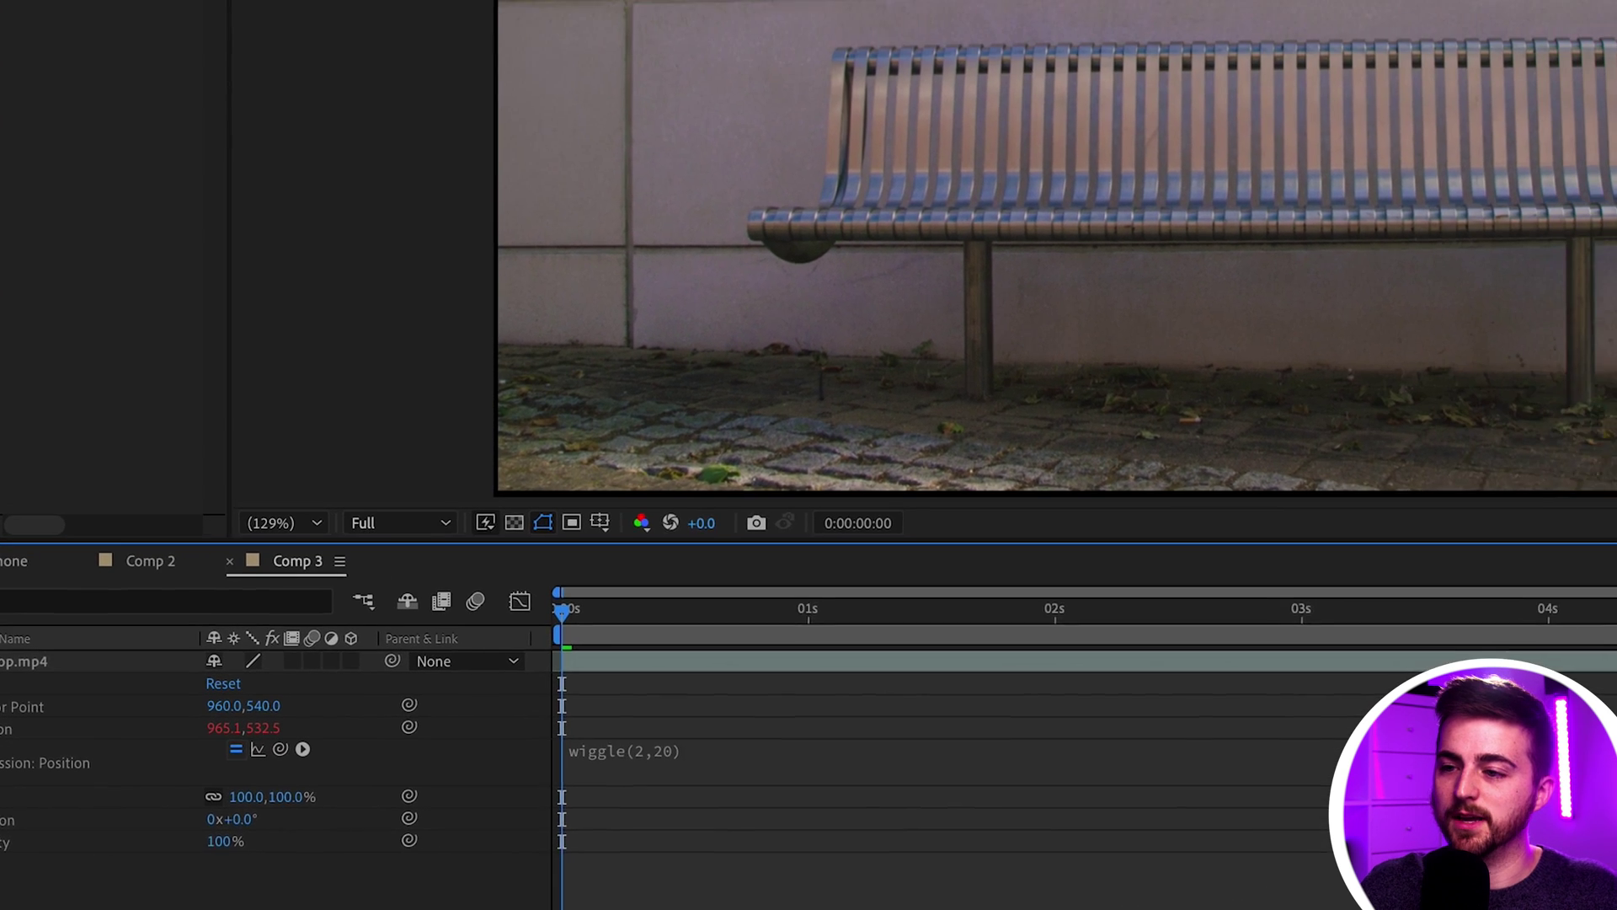
# - Preview the shaking footage and check the frame edges at 100% magnification, then fit the view
pyautogui.press('space')
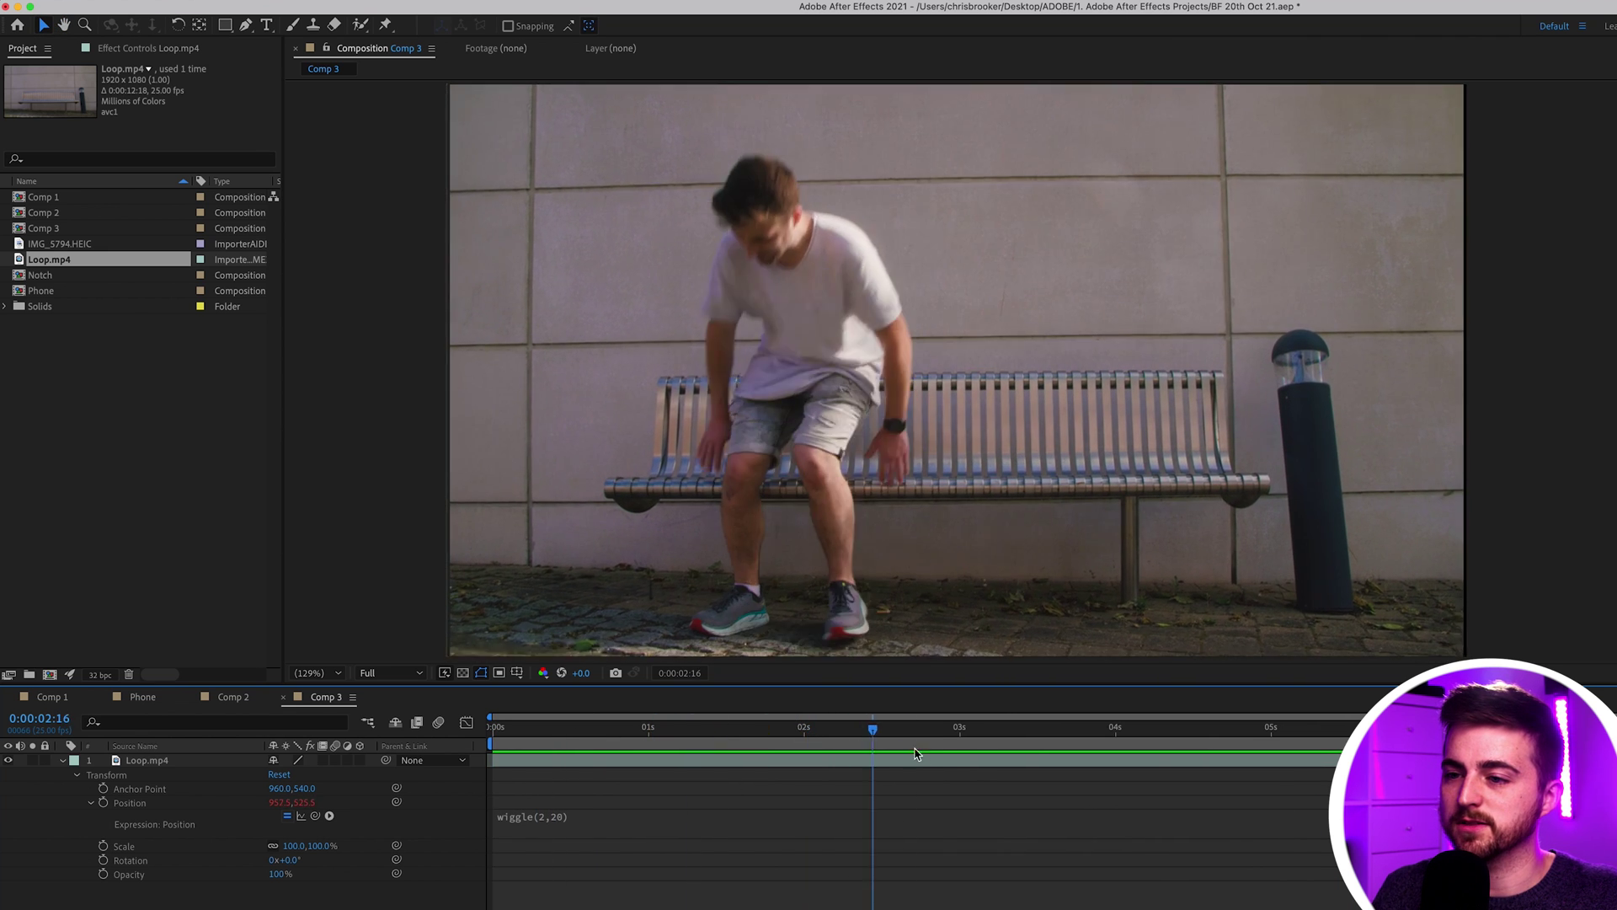
pyautogui.press('space')
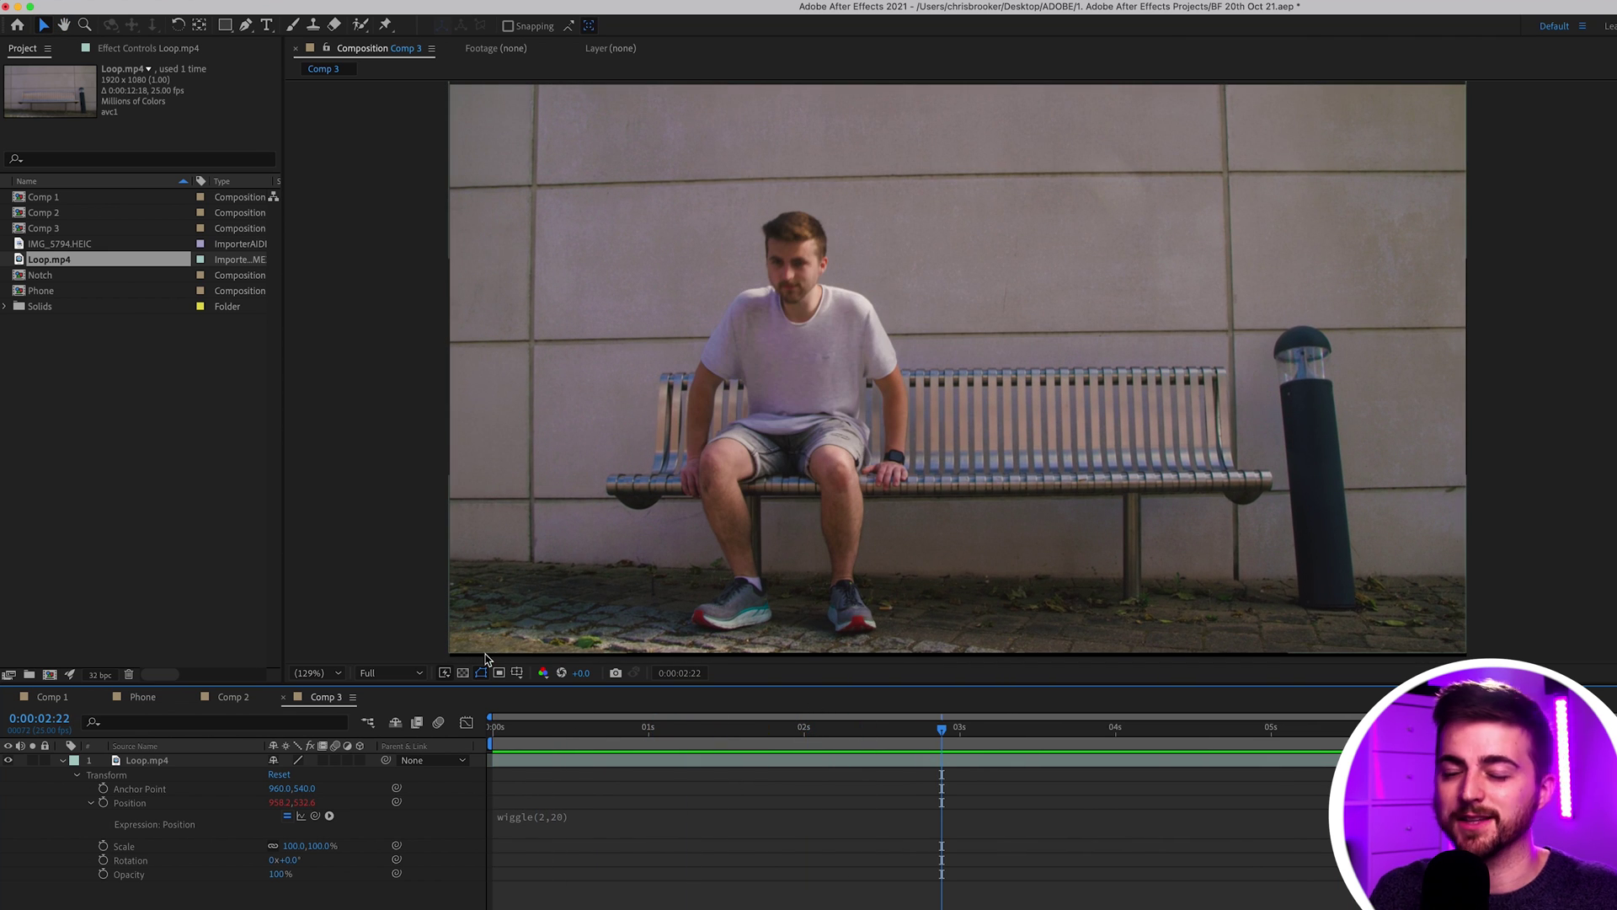
pyautogui.press('/')
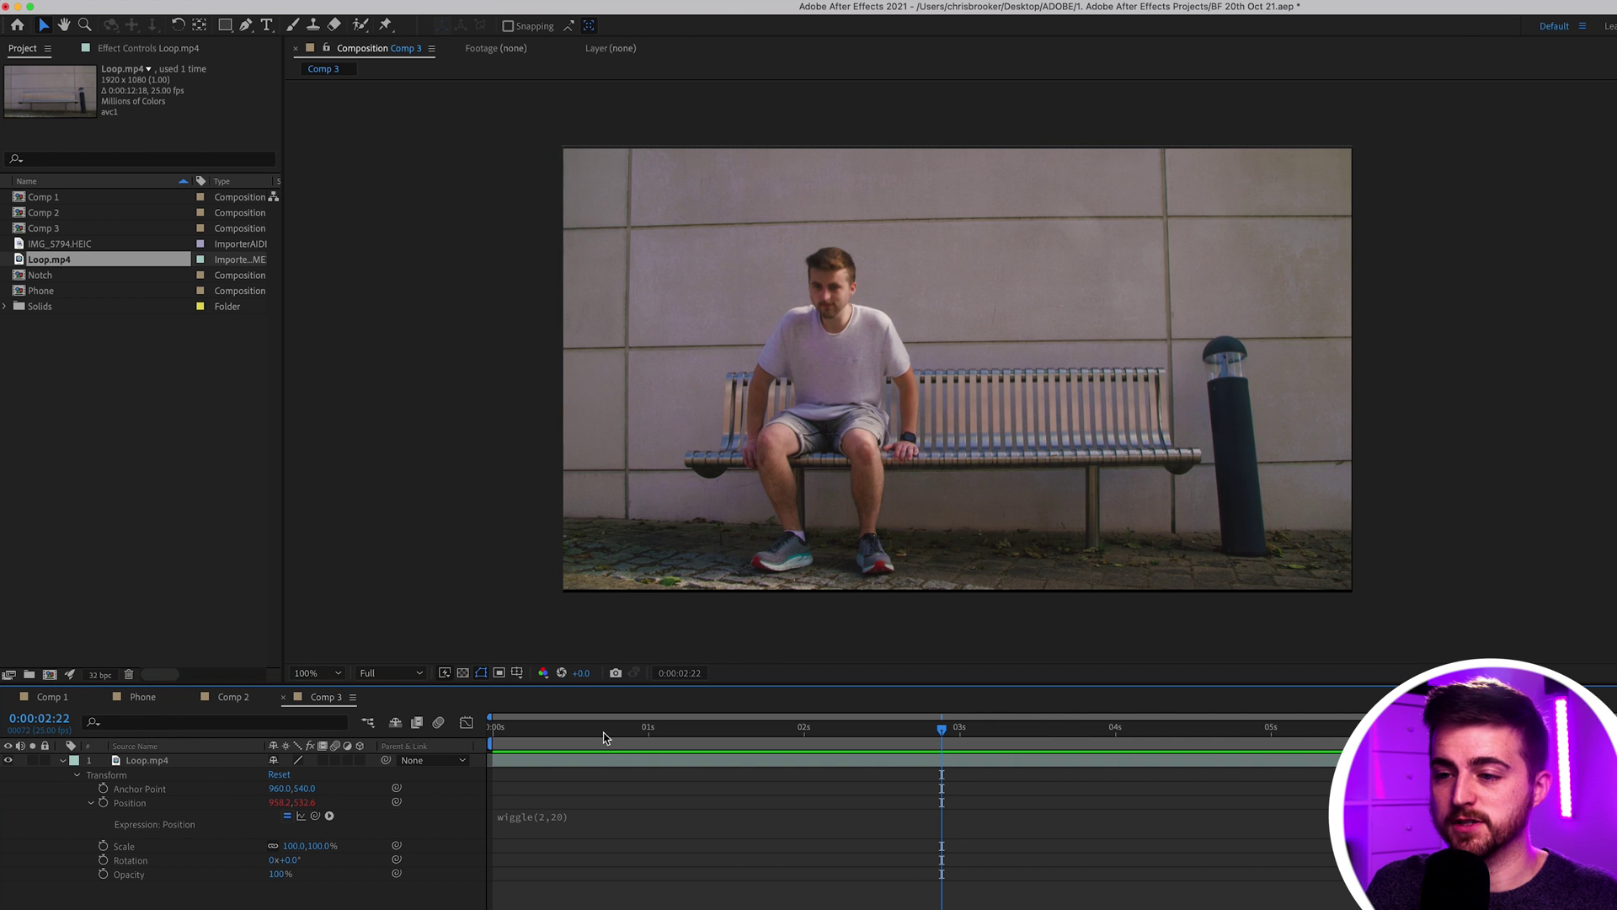
pyautogui.click(320, 673)
pyautogui.click(316, 687)
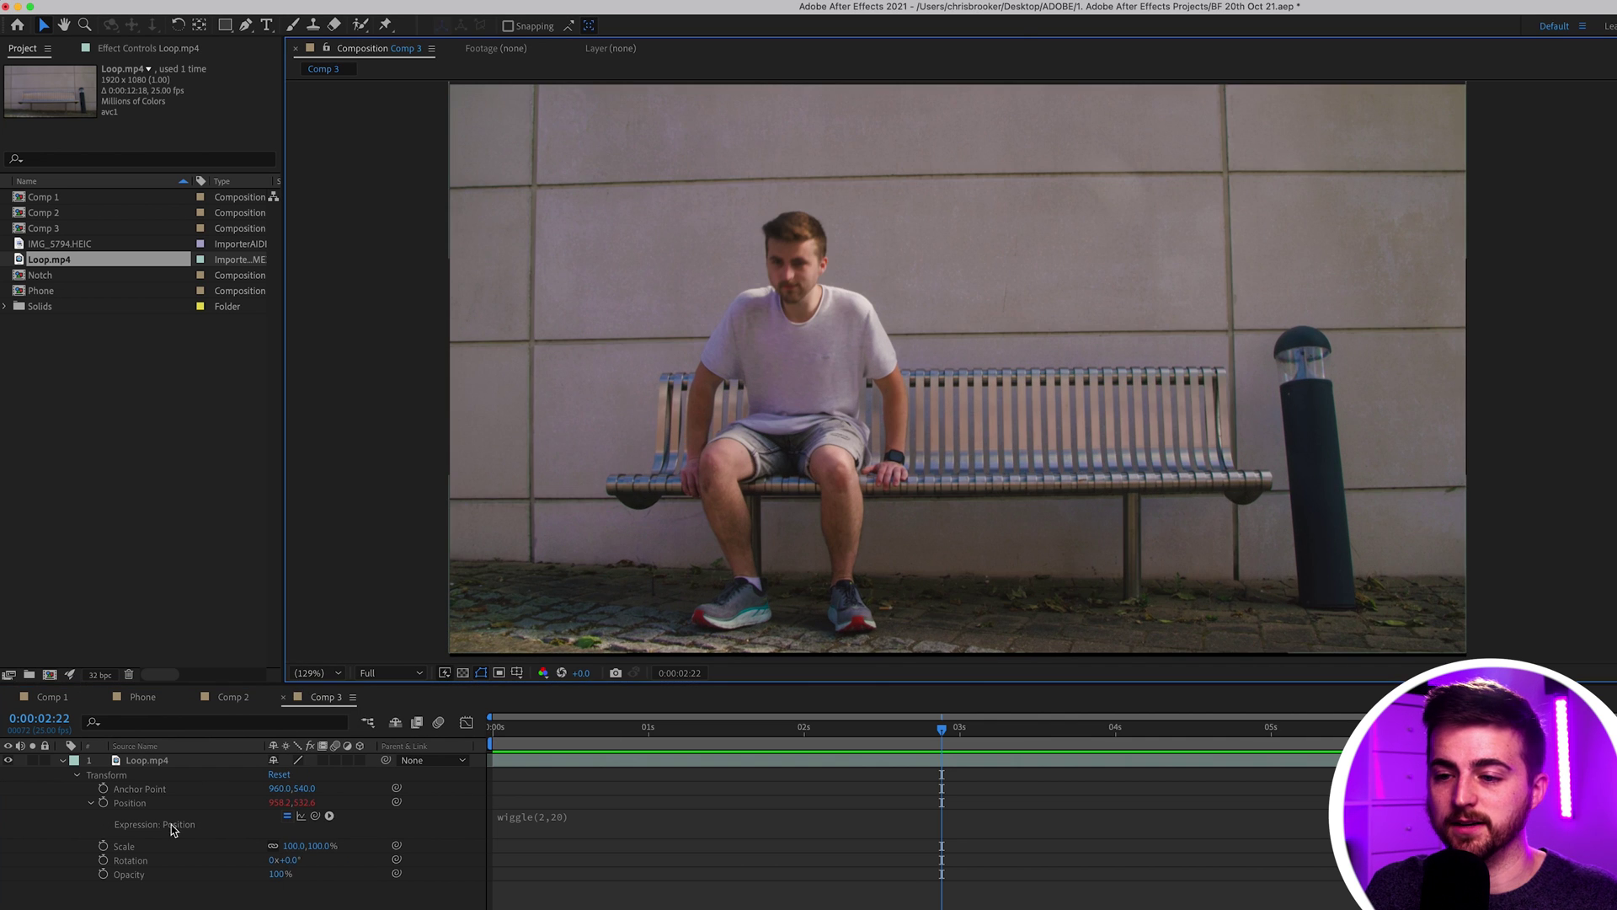
# - Try 110%, settle the layer's Scale at 105%, and preview from the first frame
pyautogui.click(122, 848)
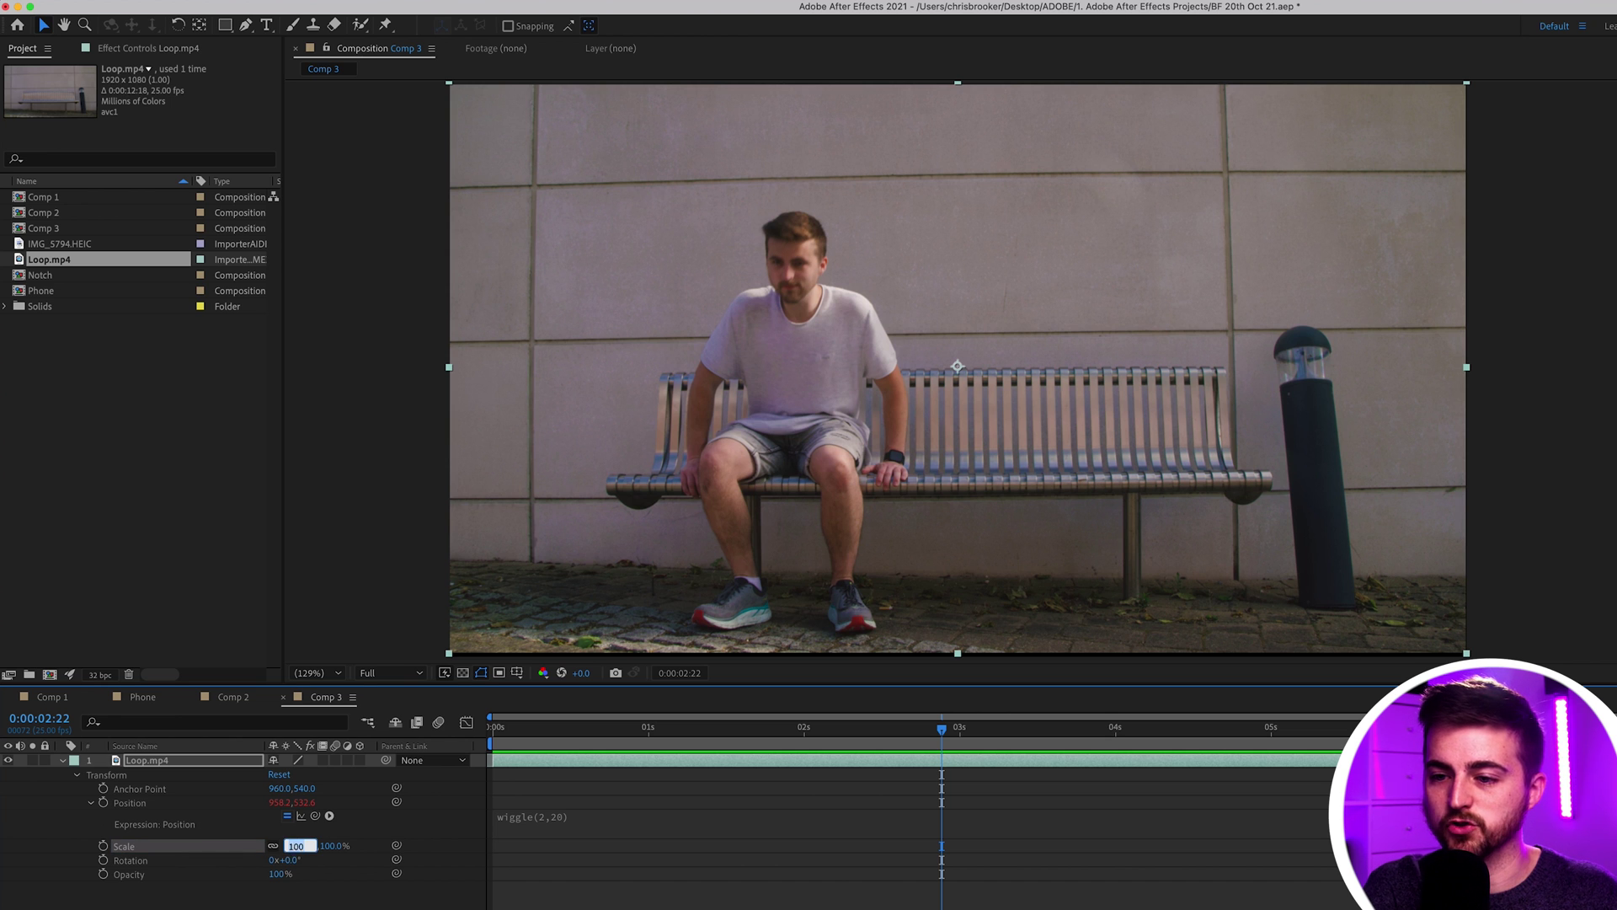
pyautogui.write('110.0,110.0')
pyautogui.press('Return')
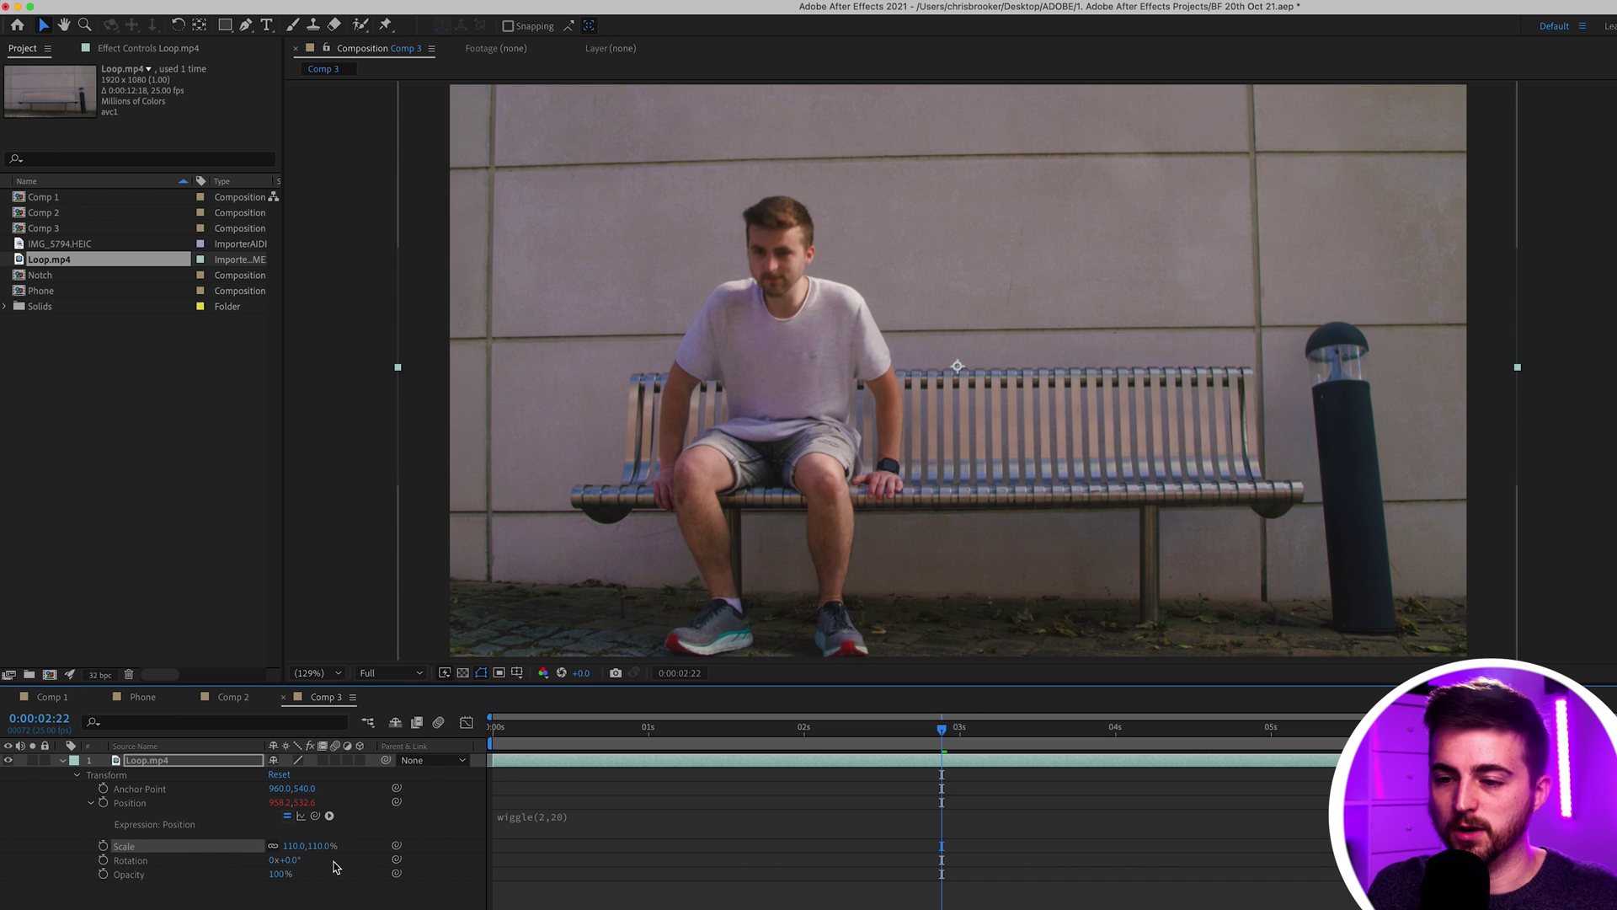
pyautogui.write('105')
pyautogui.press('Return')
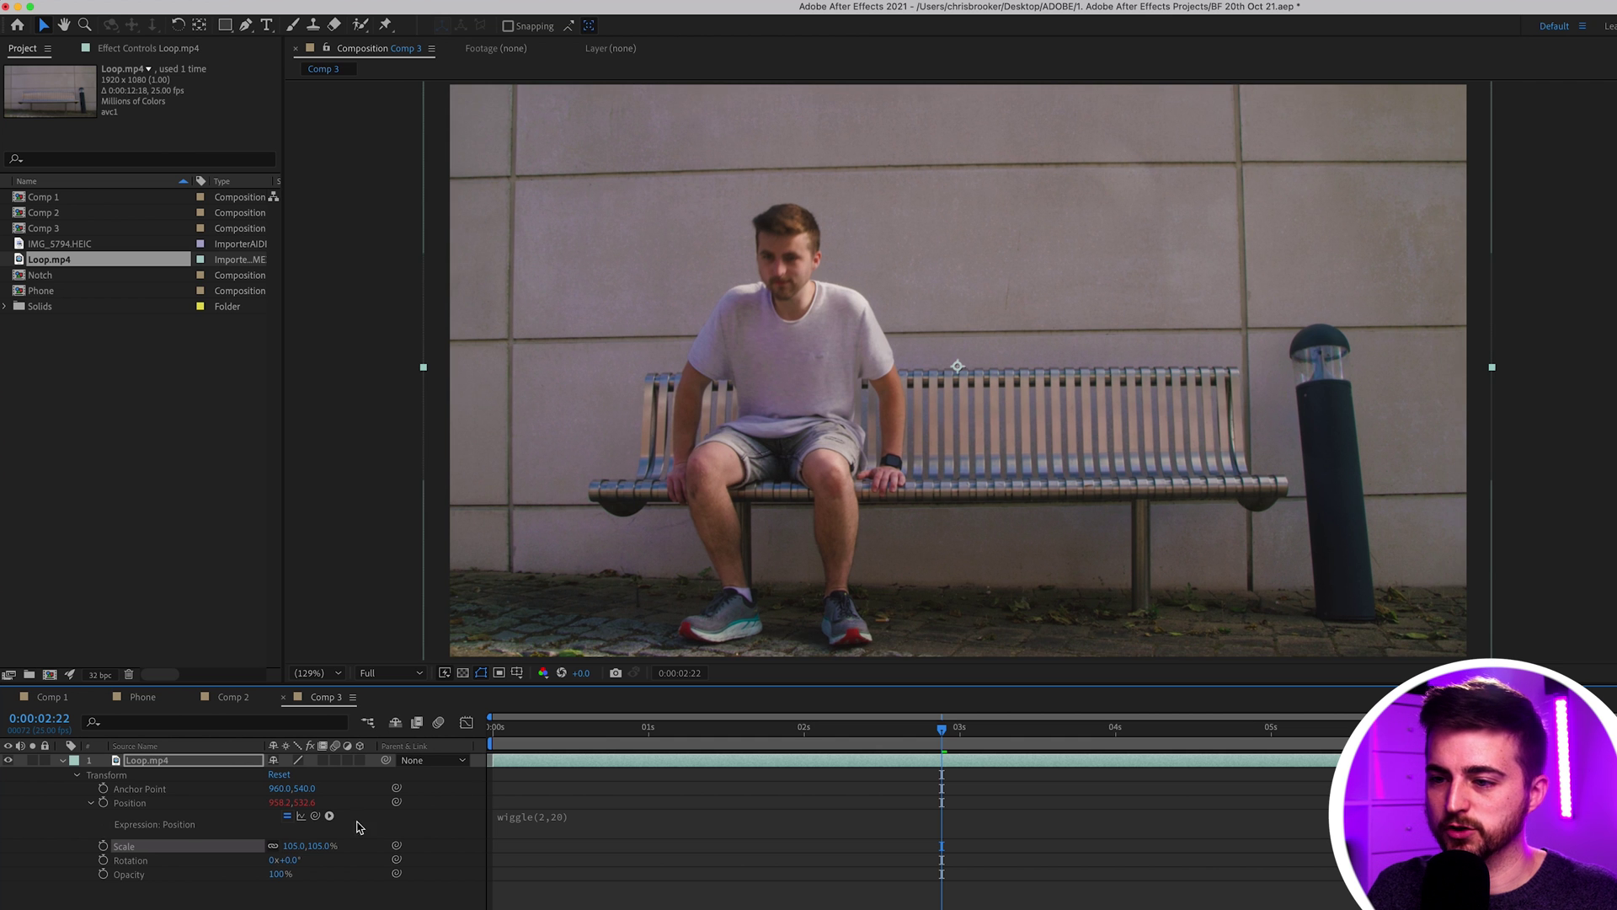
pyautogui.click(525, 735)
pyautogui.press('space')
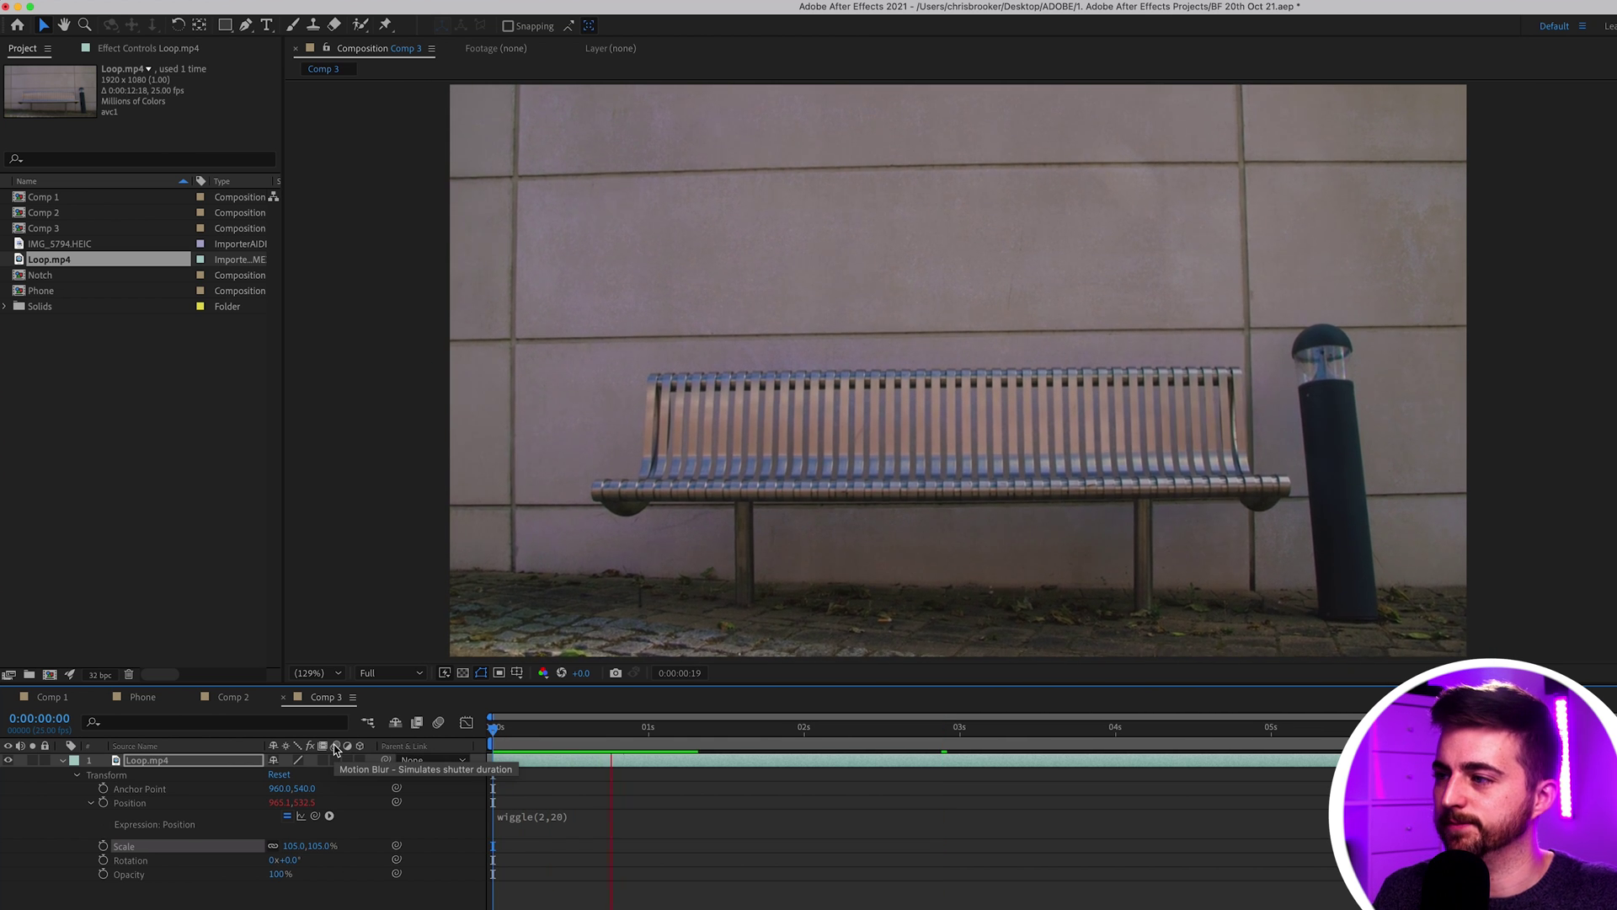
# - Reset the layer's Scale to 100% and apply the Motion Tile effect to Loop.mp4
pyautogui.press('space')
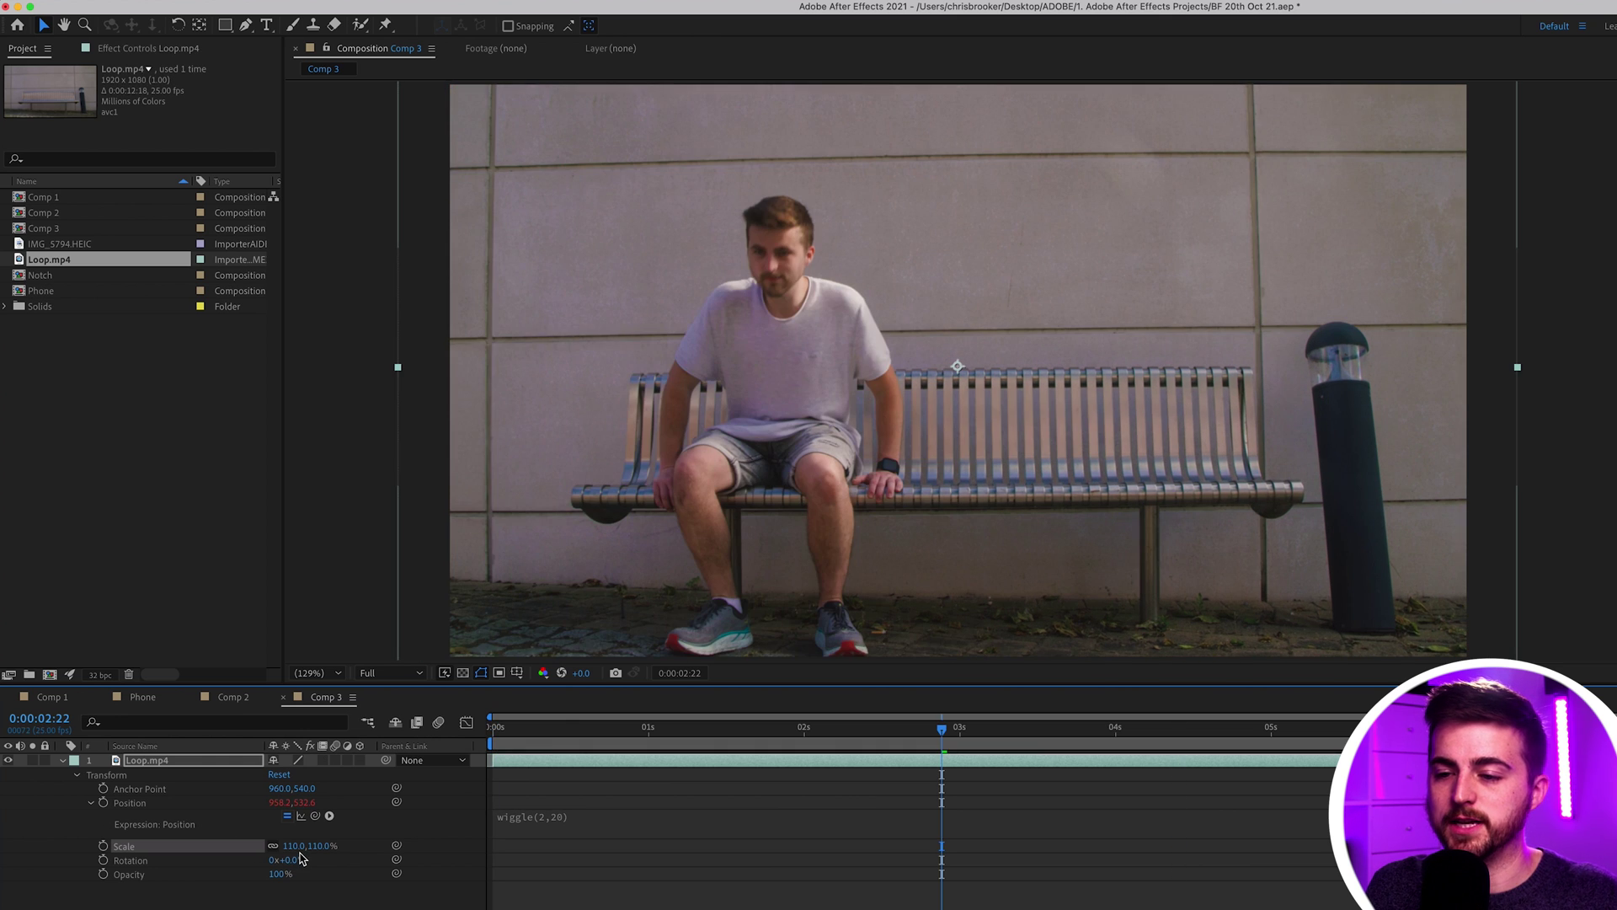
pyautogui.moveTo(300, 854); pyautogui.dragTo(295, 854)
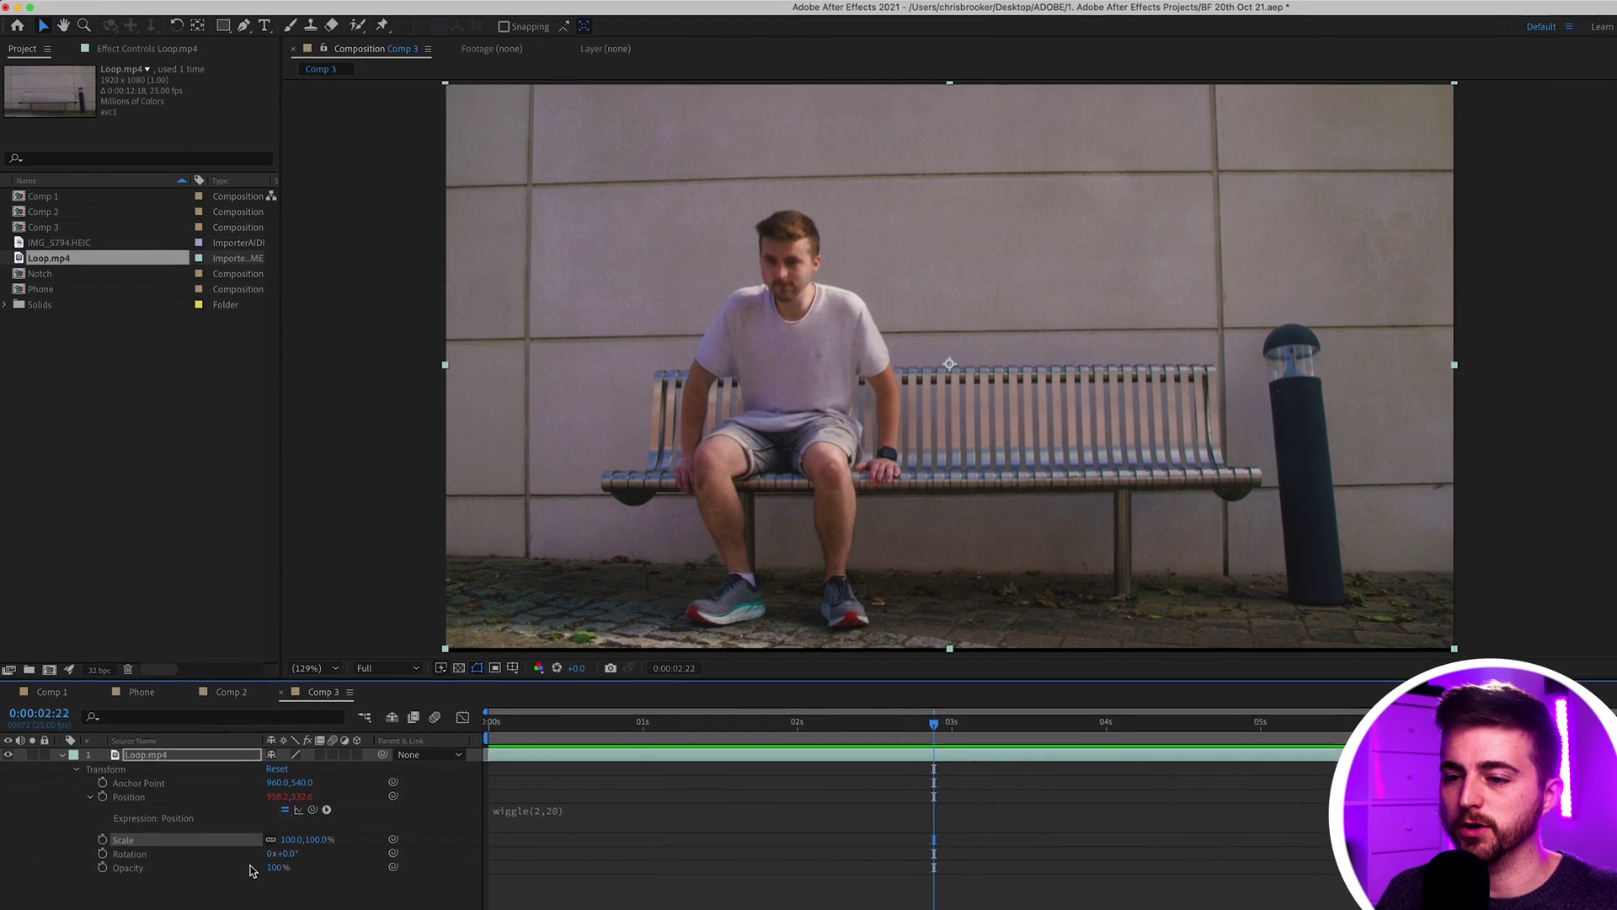
pyautogui.click(1598, 120)
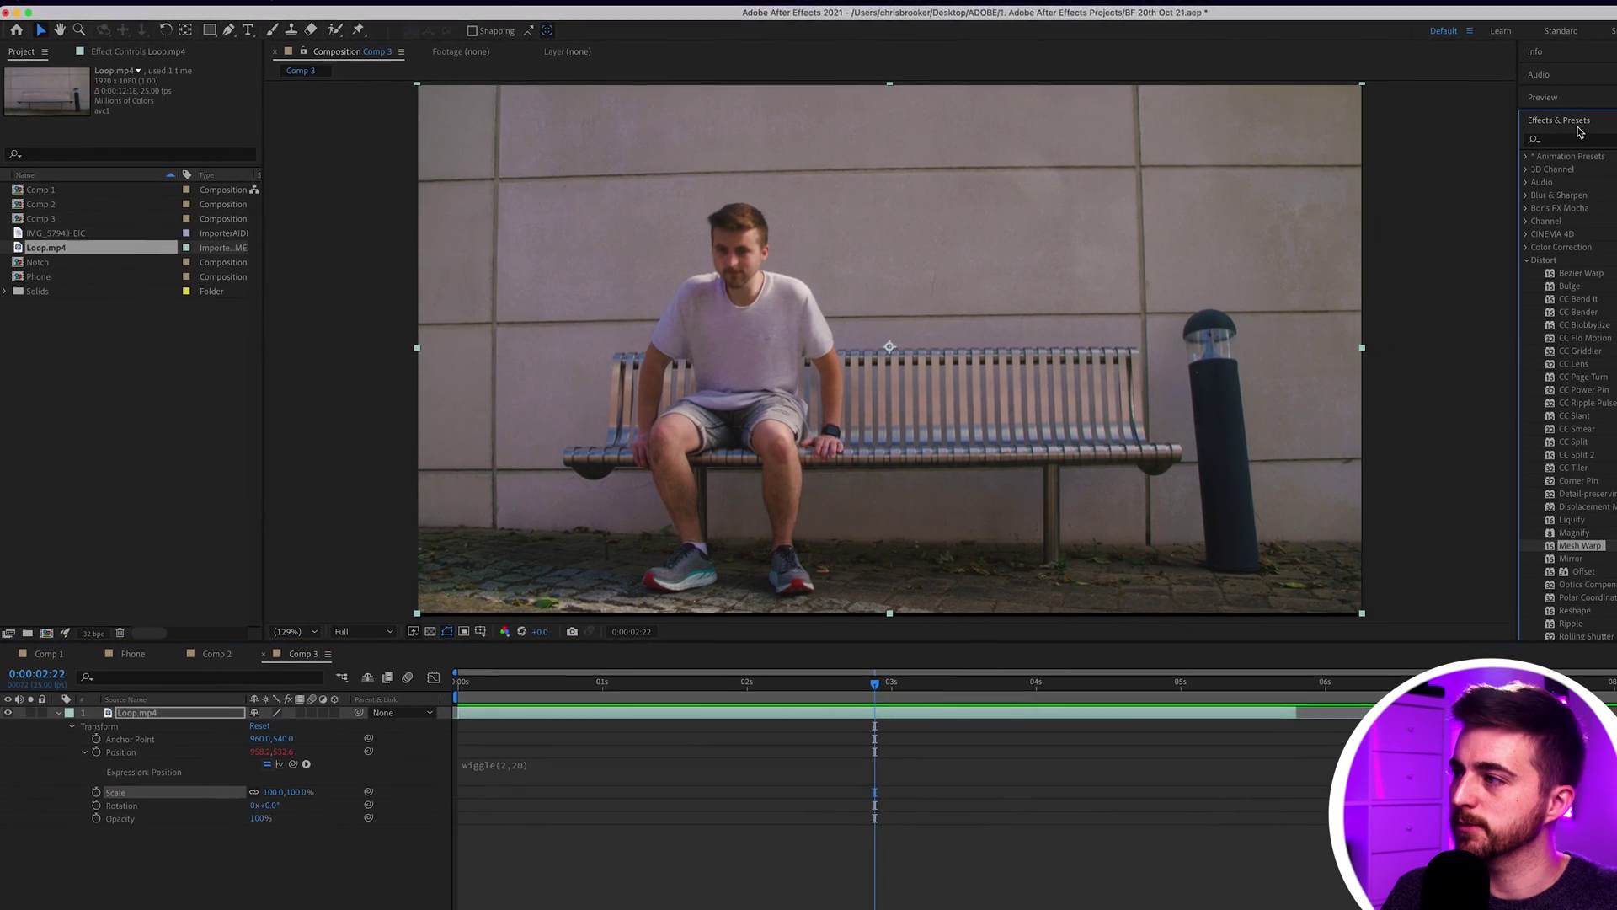
pyautogui.click(1521, 140)
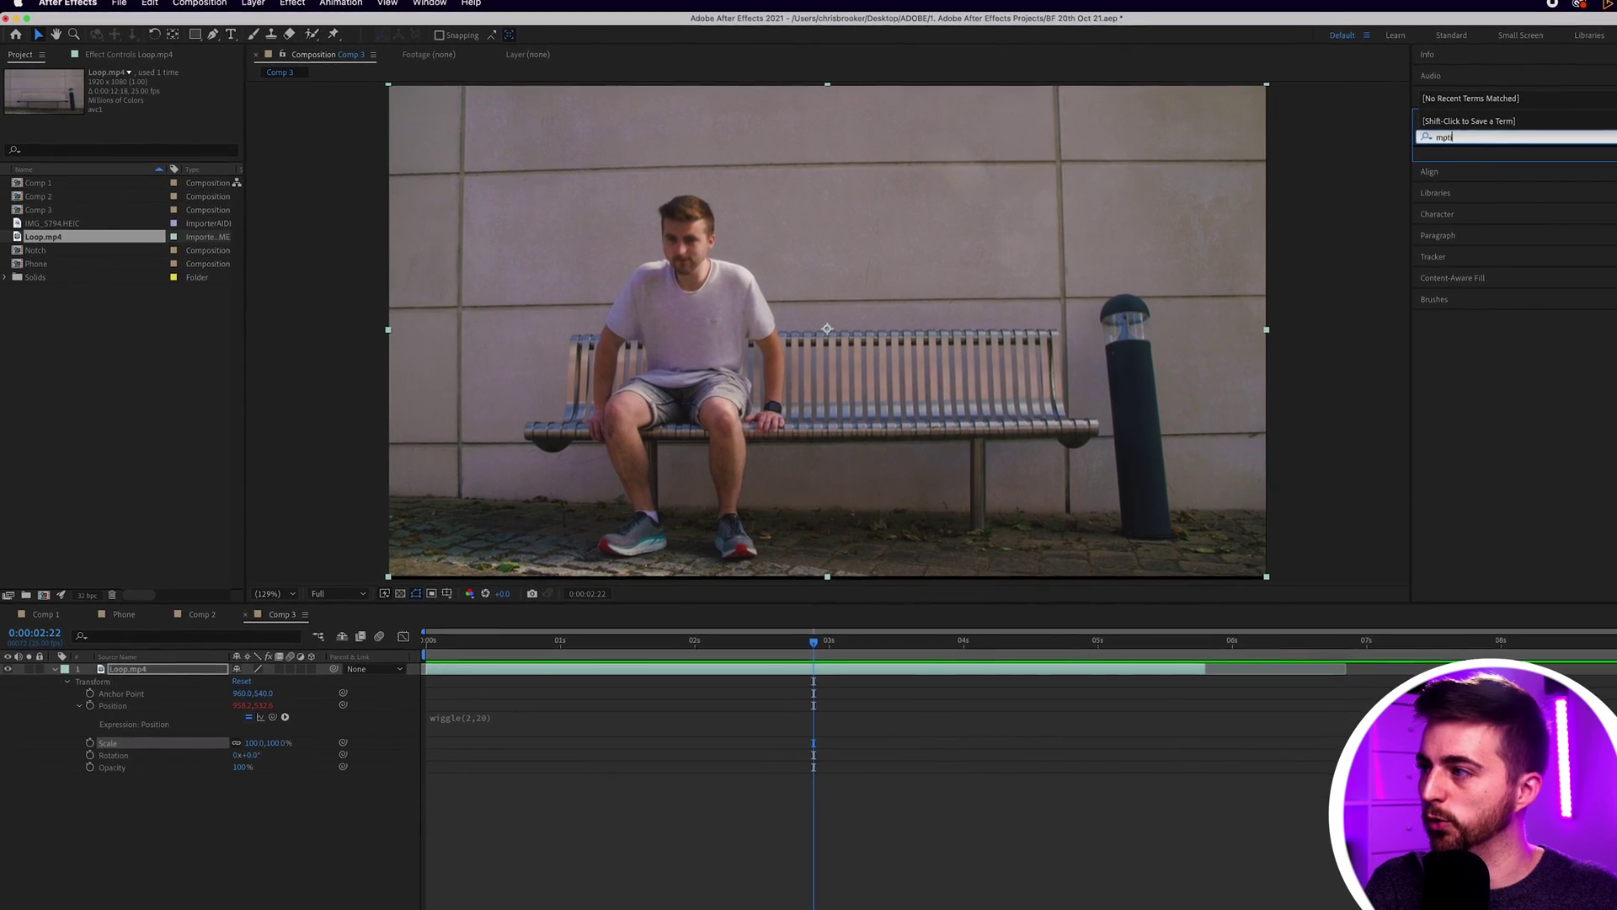
pyautogui.write('motion')
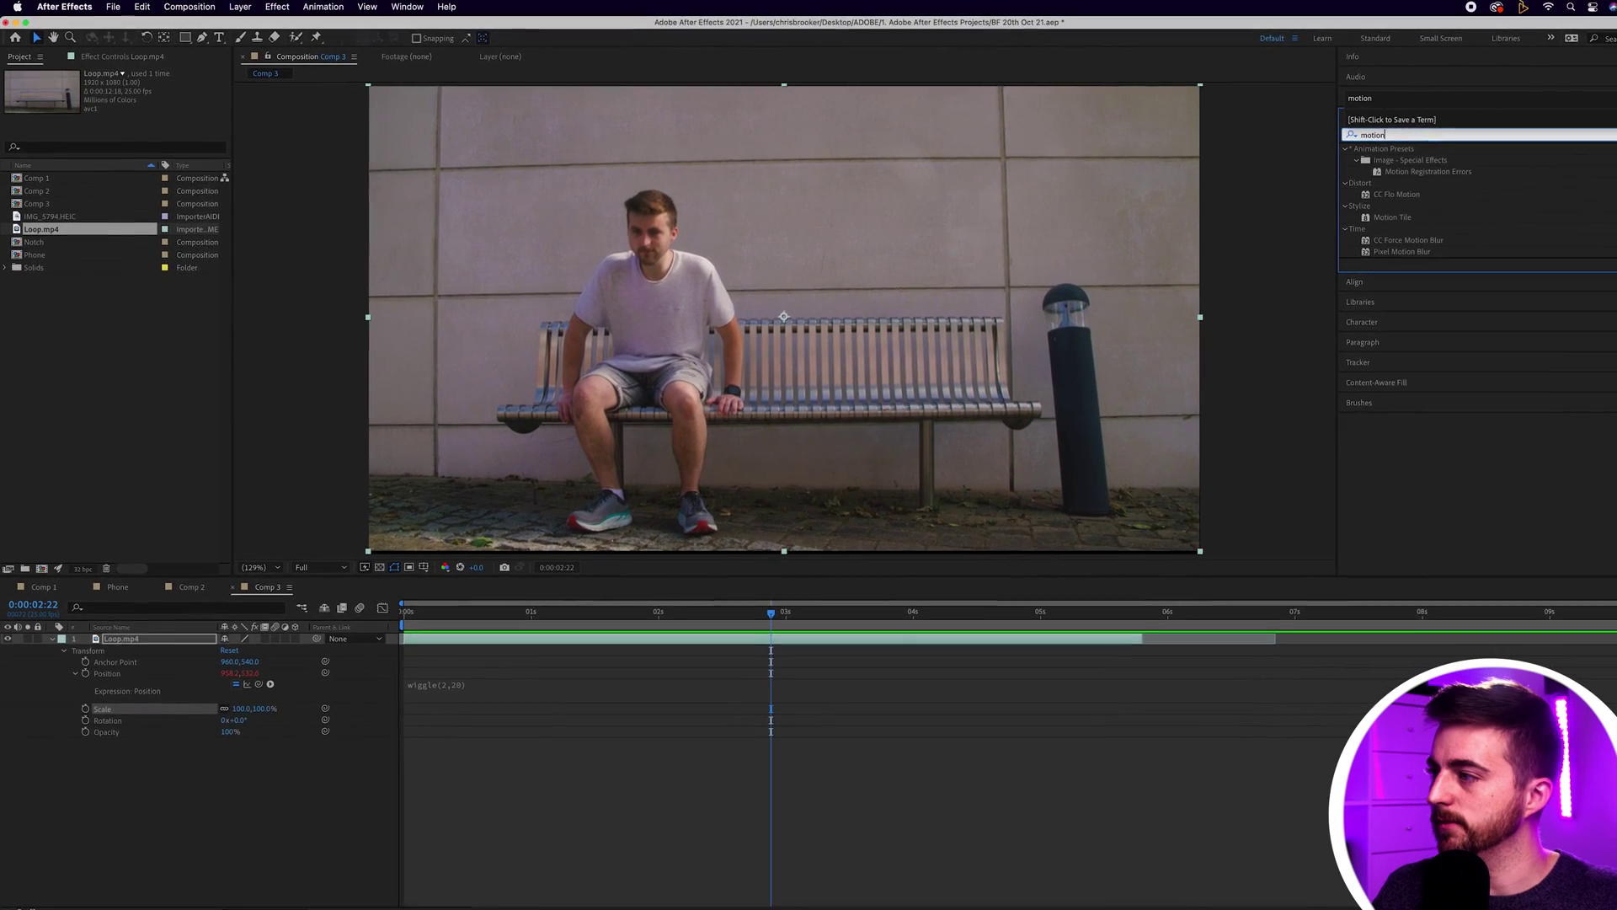
pyautogui.click(1387, 218)
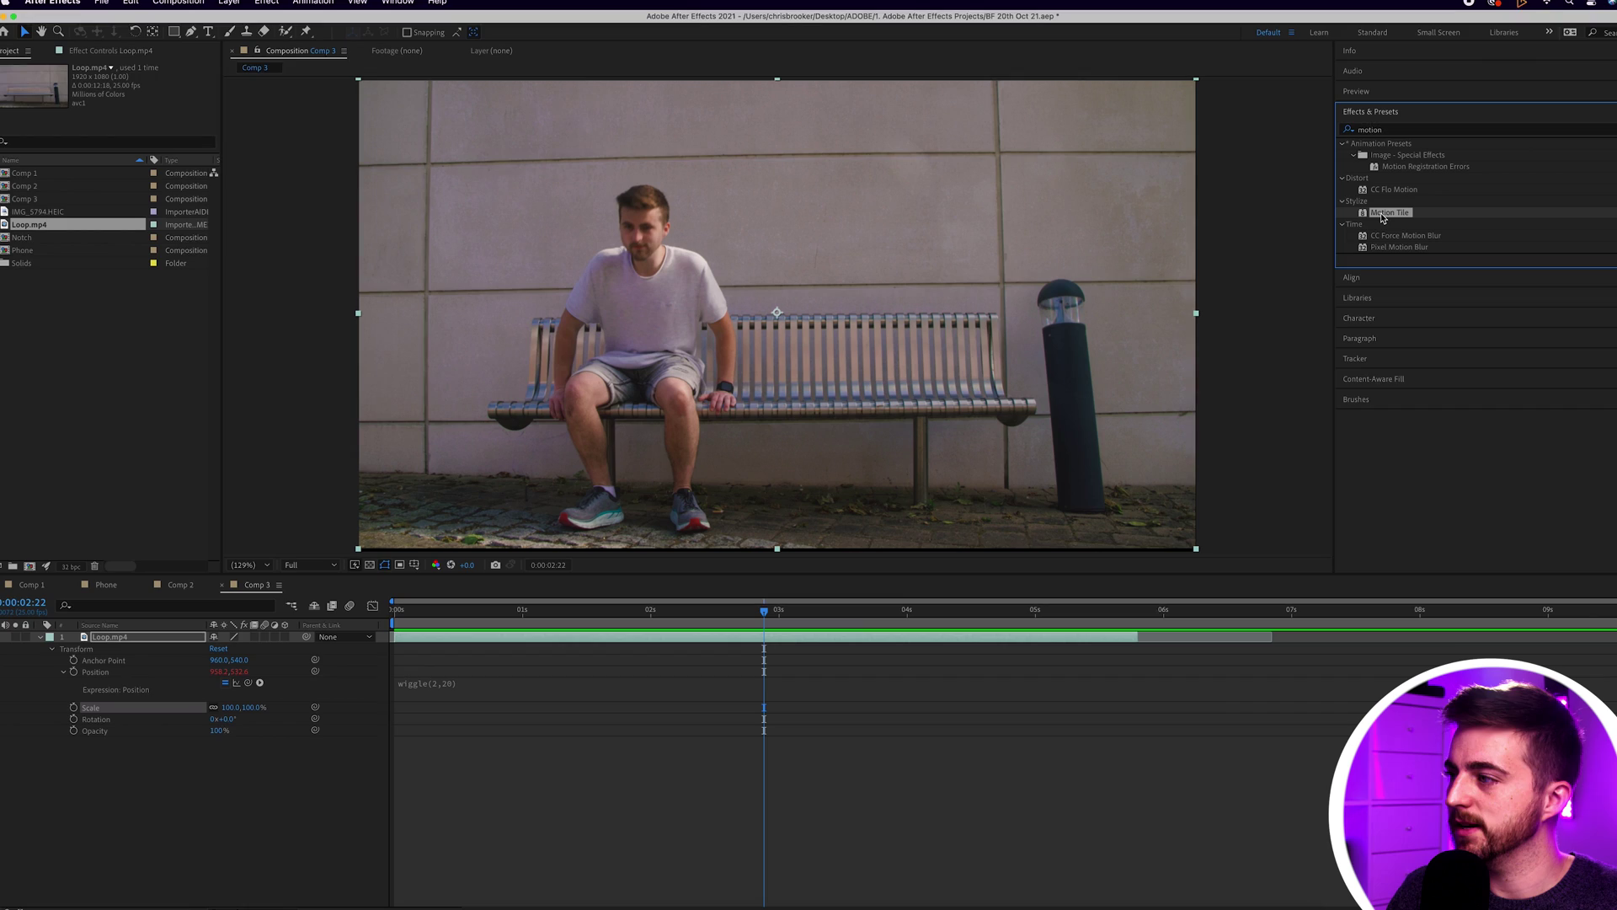
pyautogui.moveTo(1391, 215); pyautogui.dragTo(741, 281)
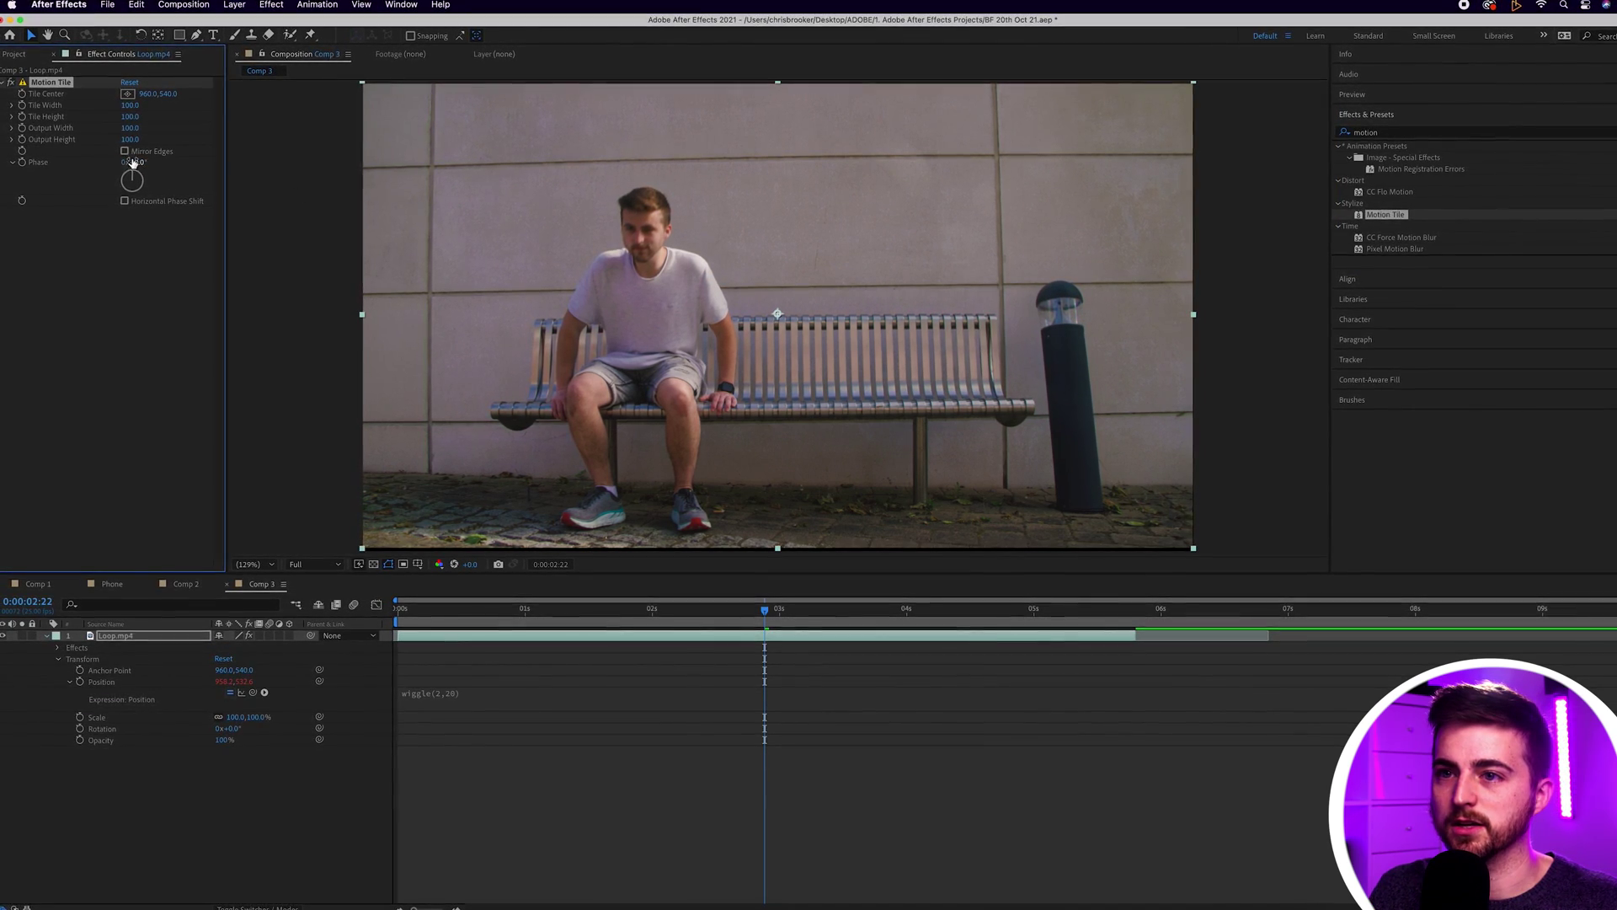
# - Set Motion Tile's Output Width and Height to 300 and turn on Mirror Edges
pyautogui.click(131, 129)
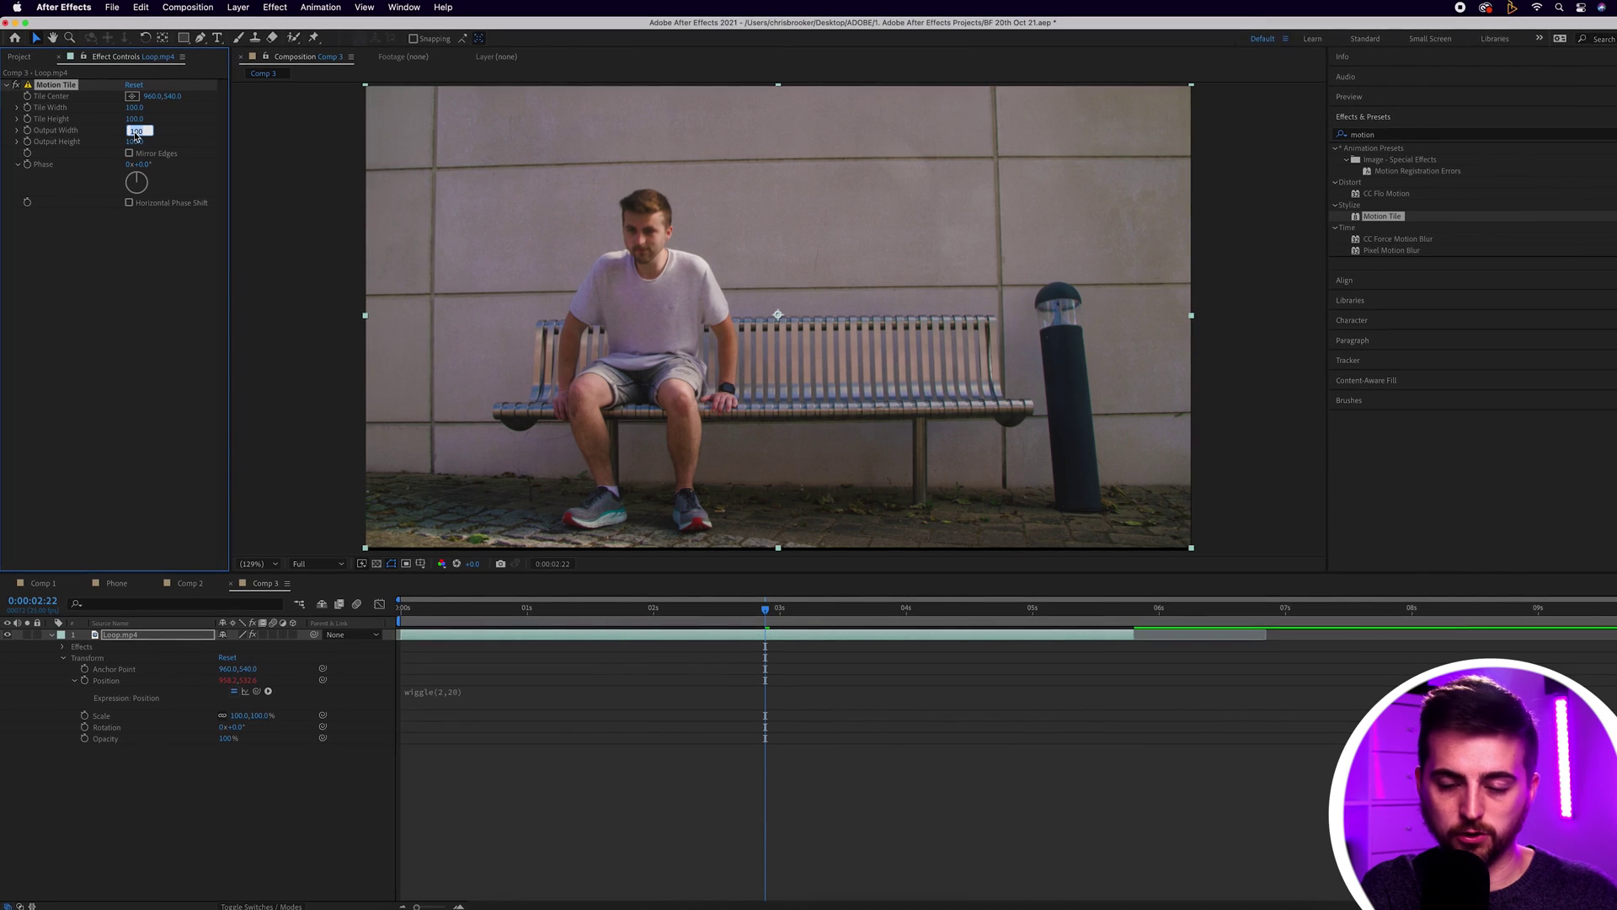
pyautogui.write('300')
pyautogui.press('Tab')
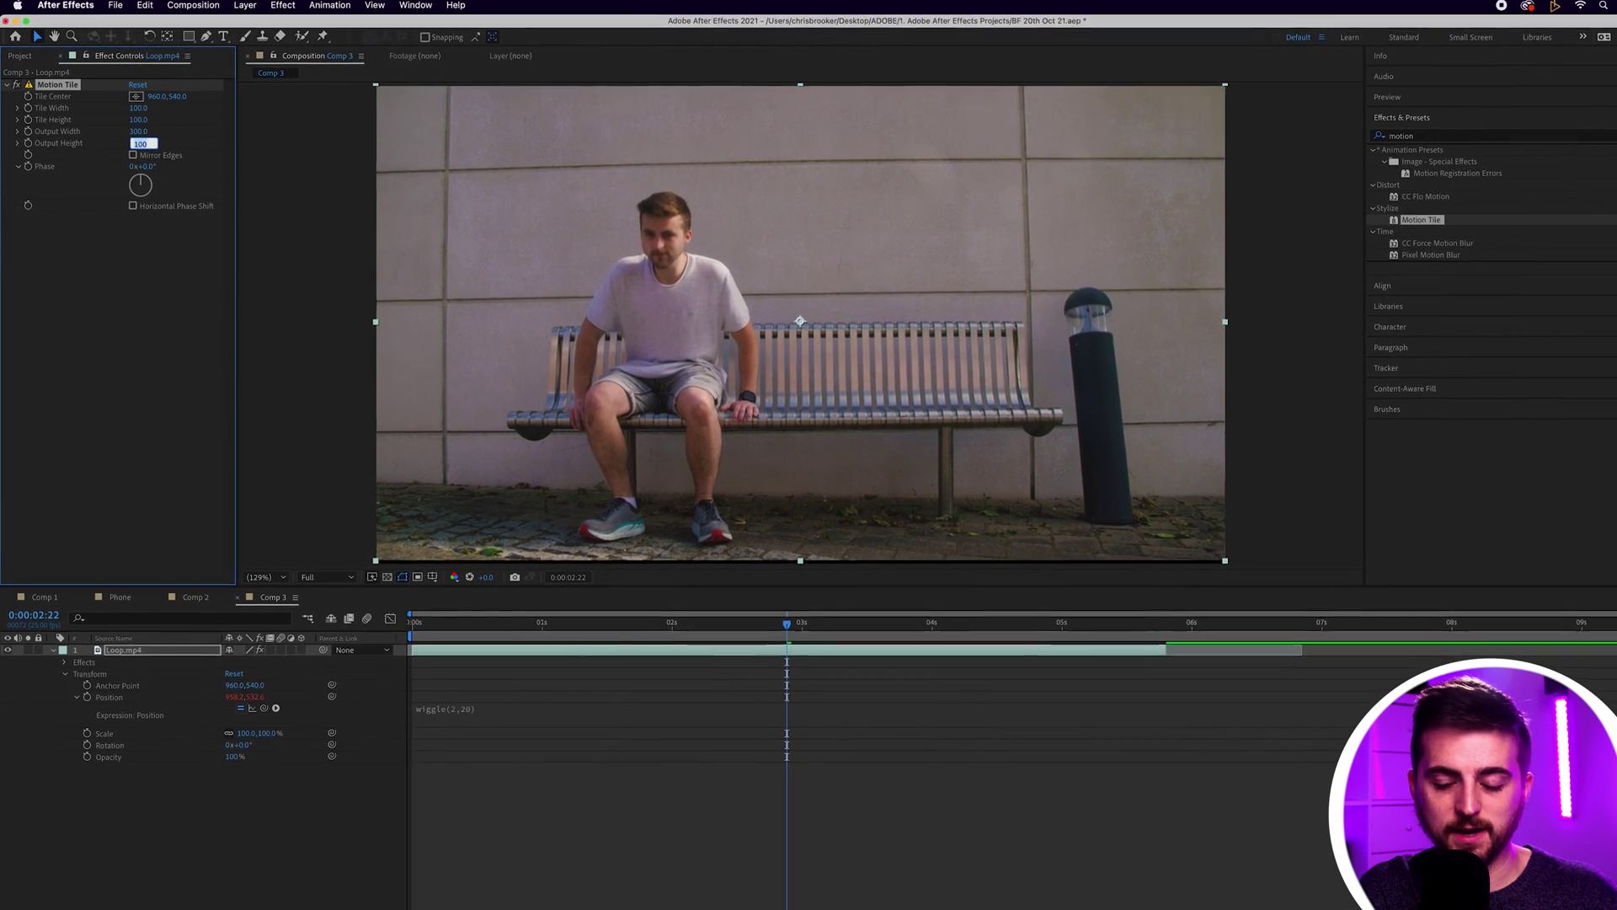
pyautogui.write('300')
pyautogui.press('Return')
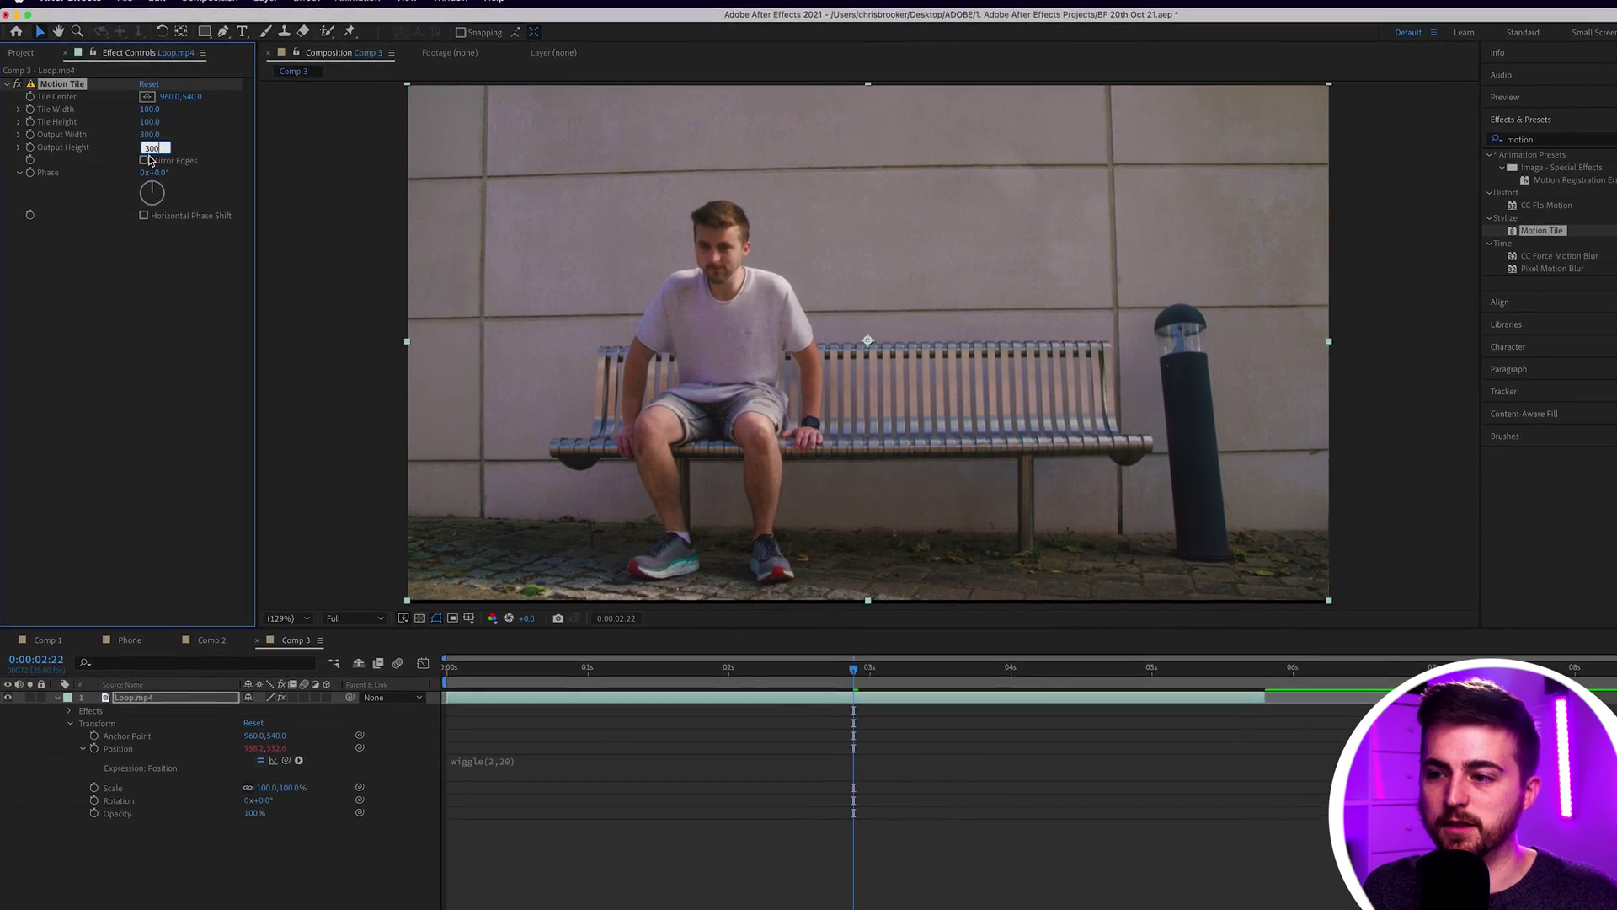
pyautogui.click(146, 161)
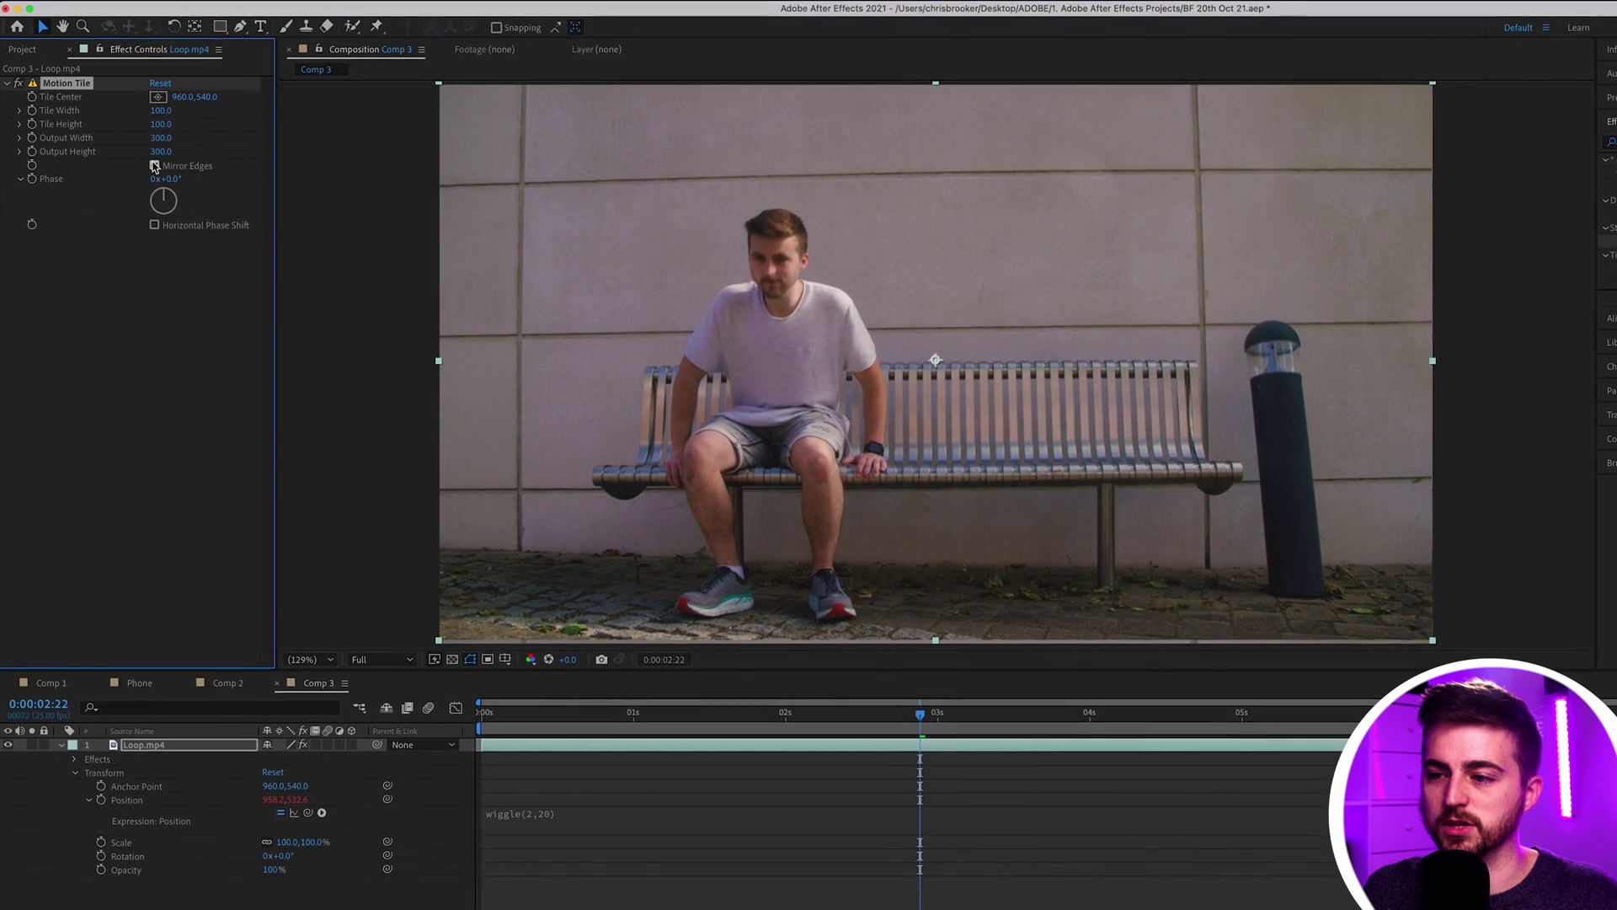
pyautogui.click(156, 167)
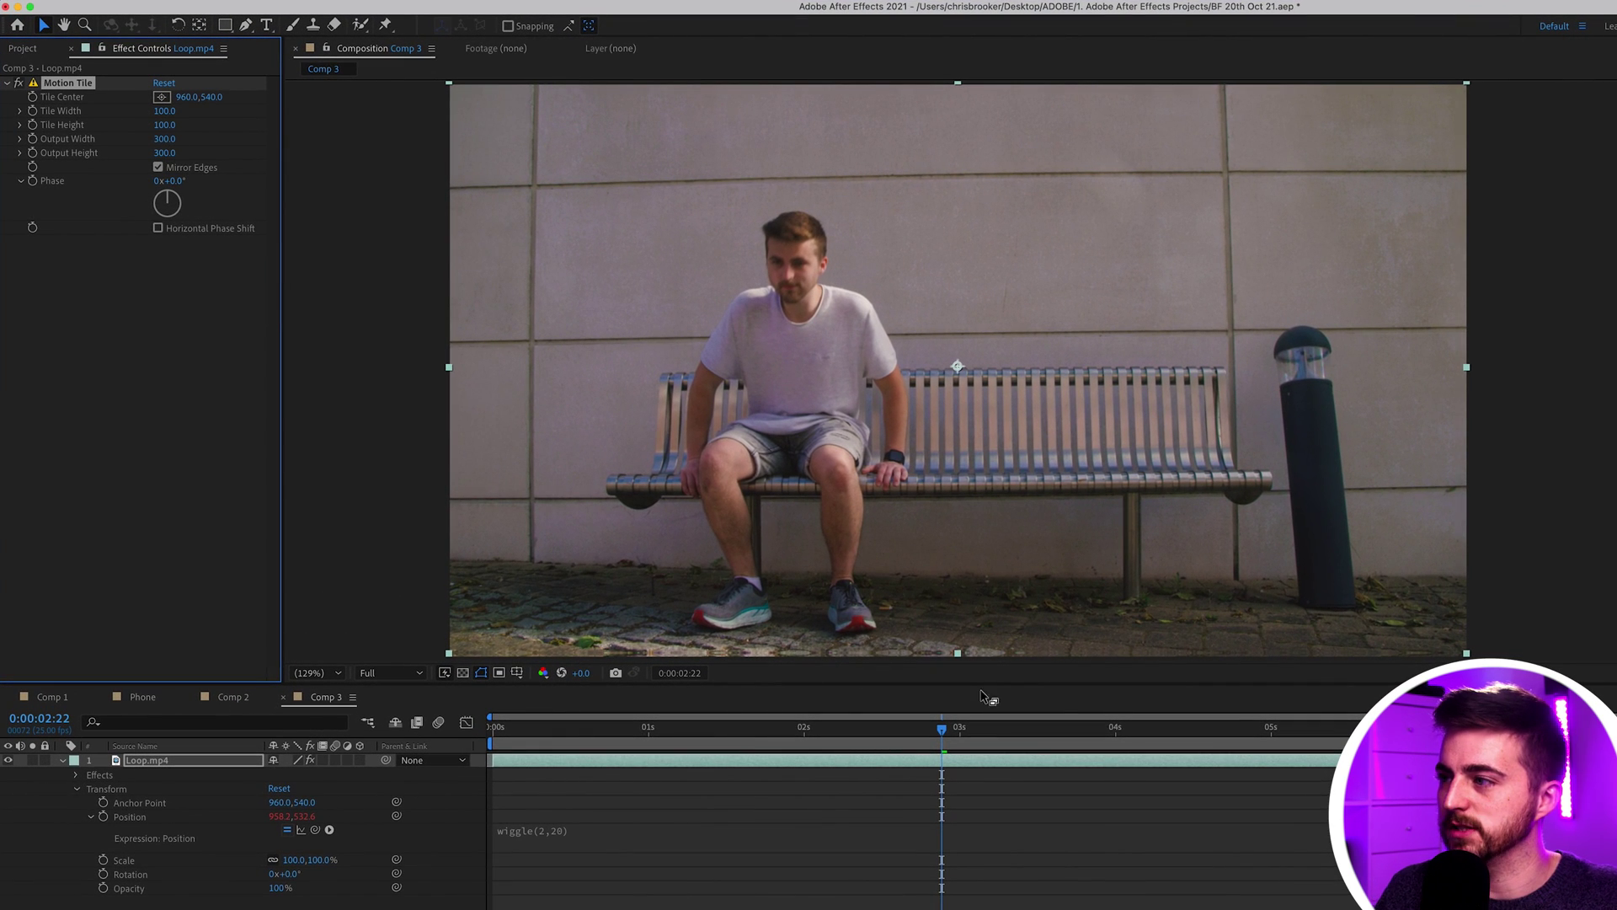
# - Preview the tiled shaking shot, then switch Motion Tile off at the man on the bench
pyautogui.click(865, 731)
pyautogui.press('Home')
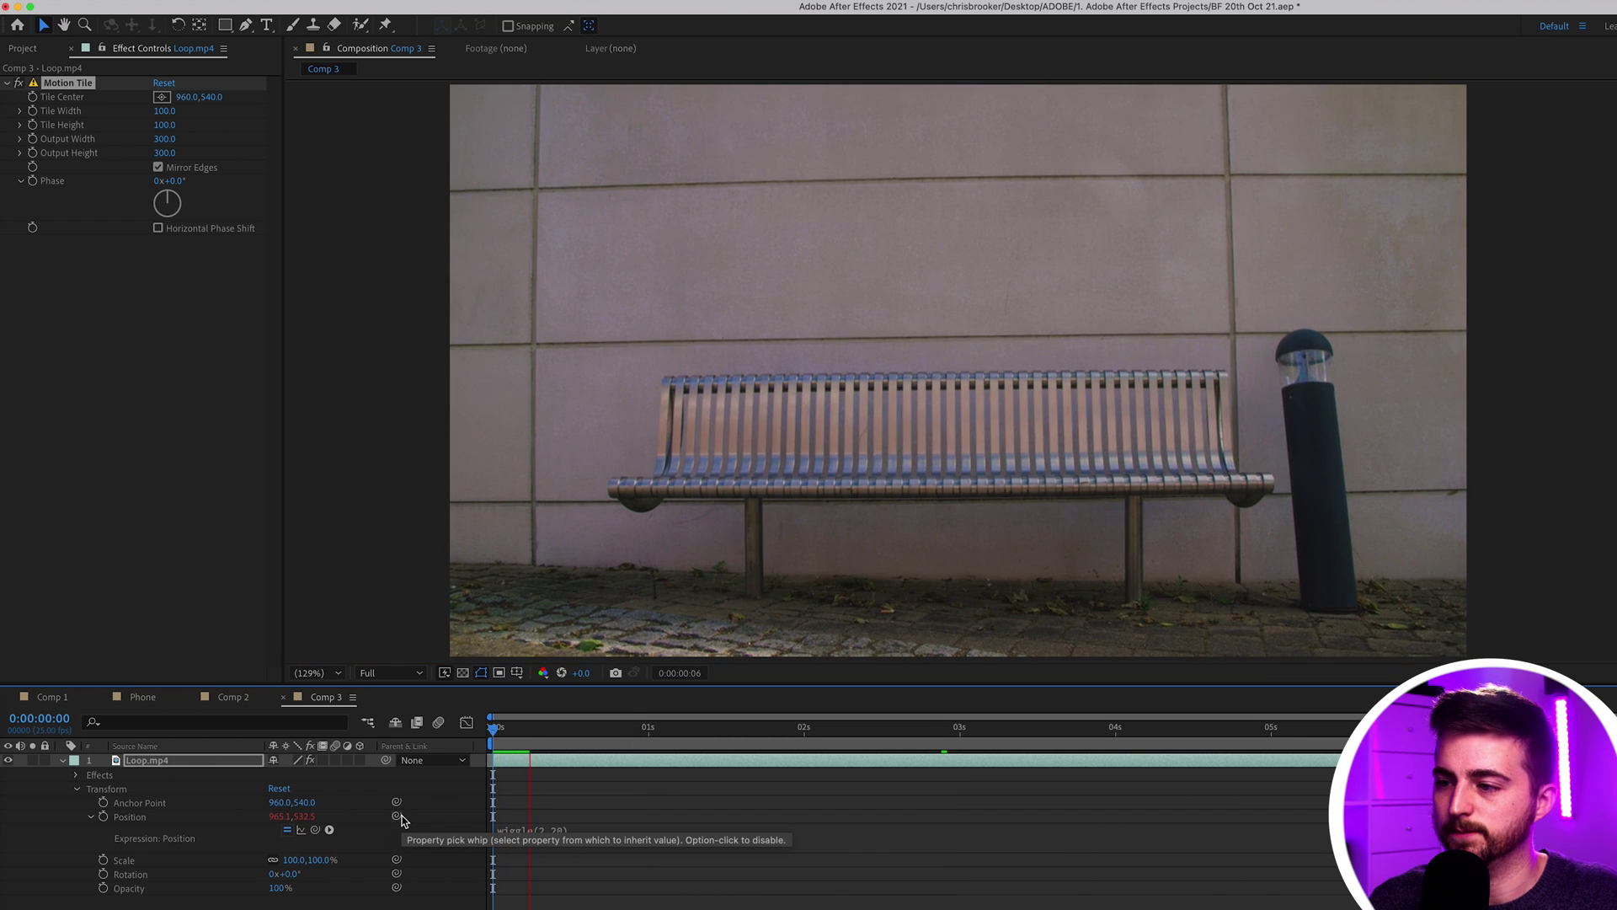
pyautogui.press('space')
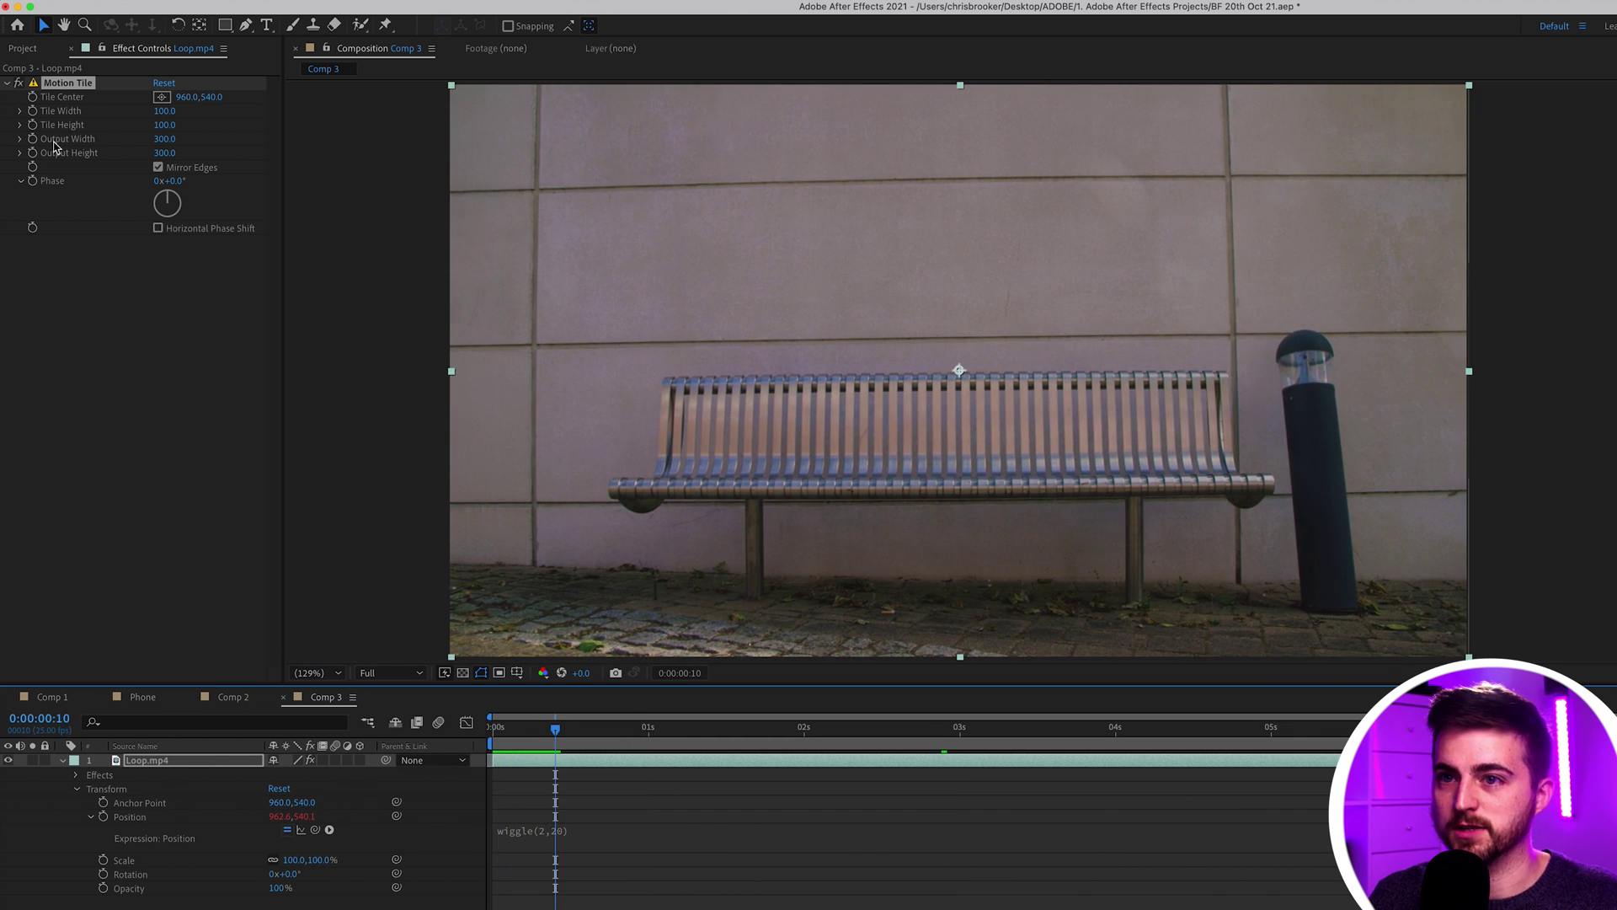
pyautogui.click(18, 83)
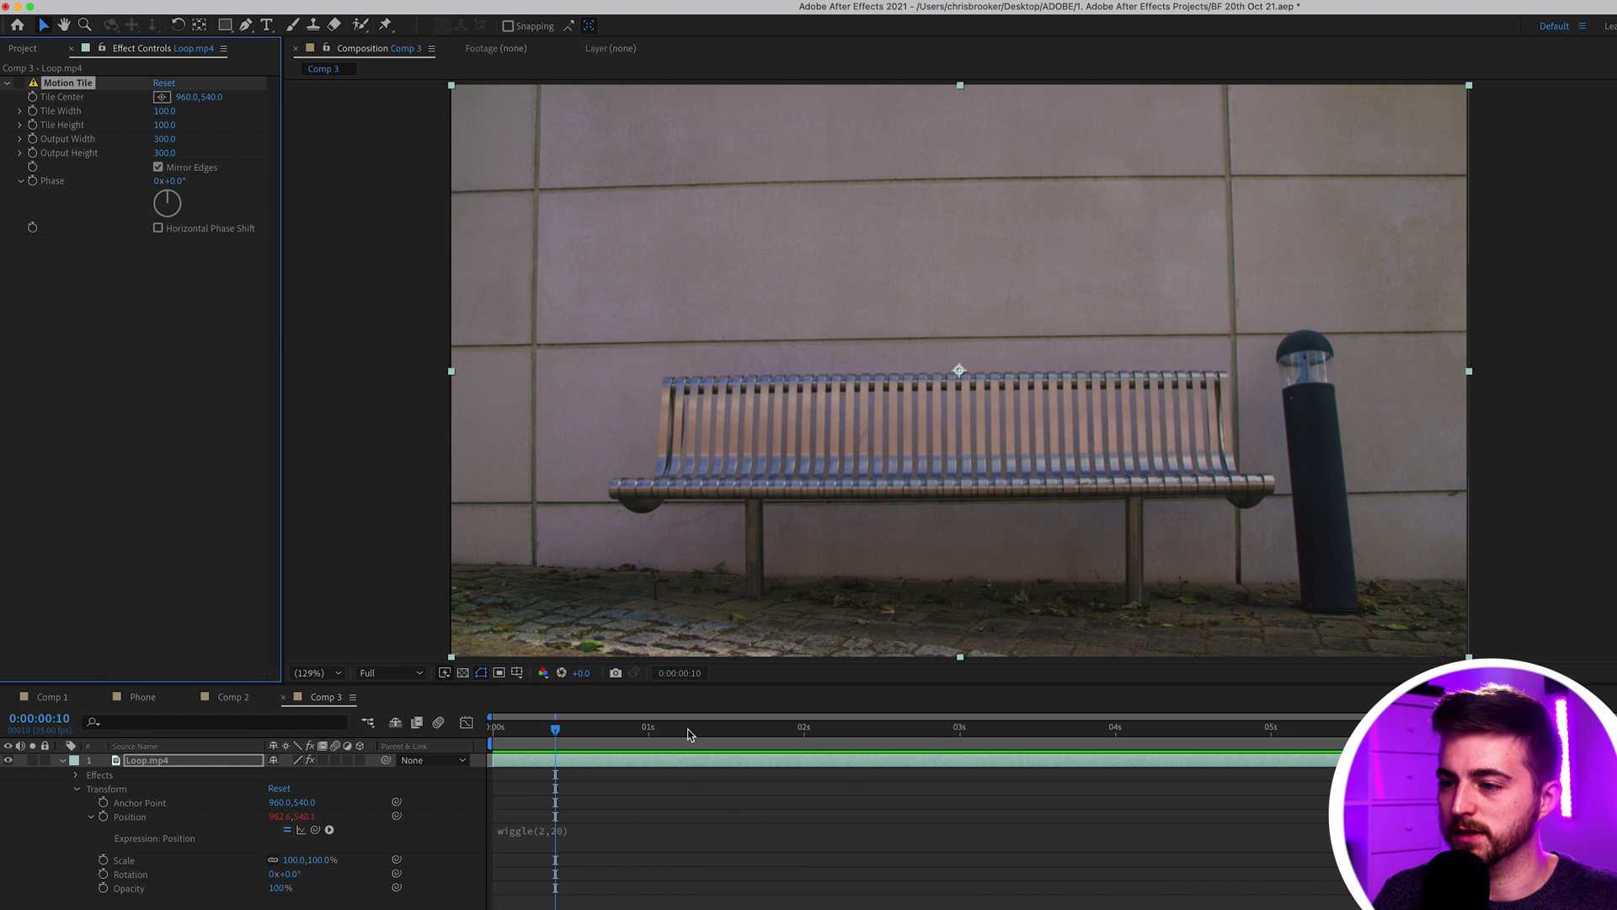
pyautogui.moveTo(688, 732); pyautogui.dragTo(1084, 741)
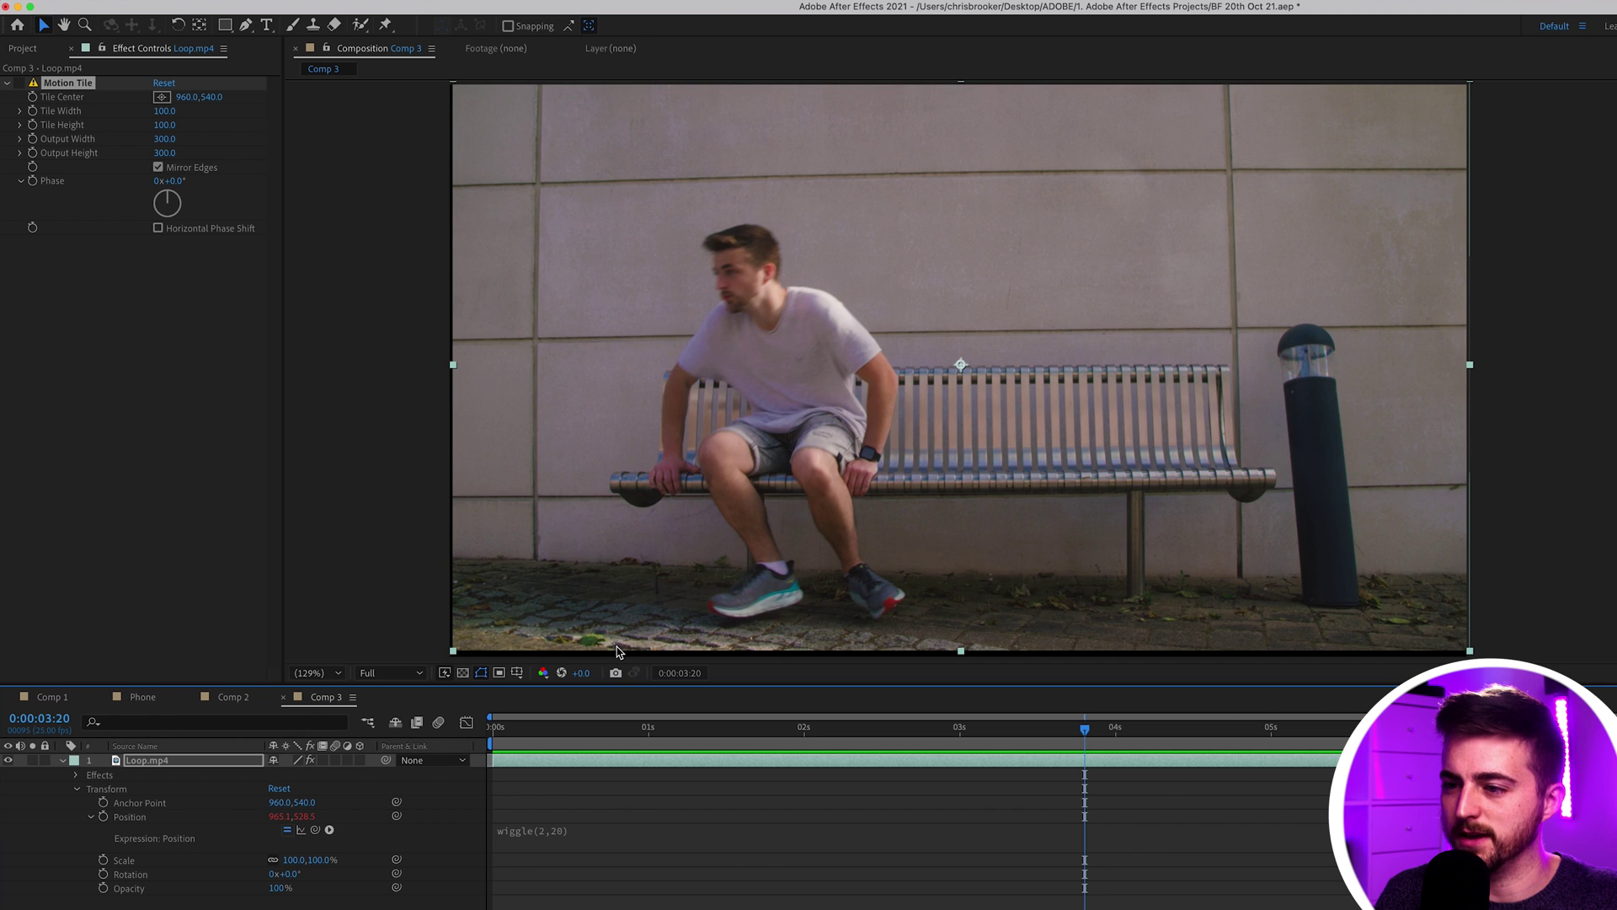
# - Zoom in and toggle Motion Tile on and off, inspecting the shoes and pavement at the bottom edge
pyautogui.scroll(3, 436, 374)
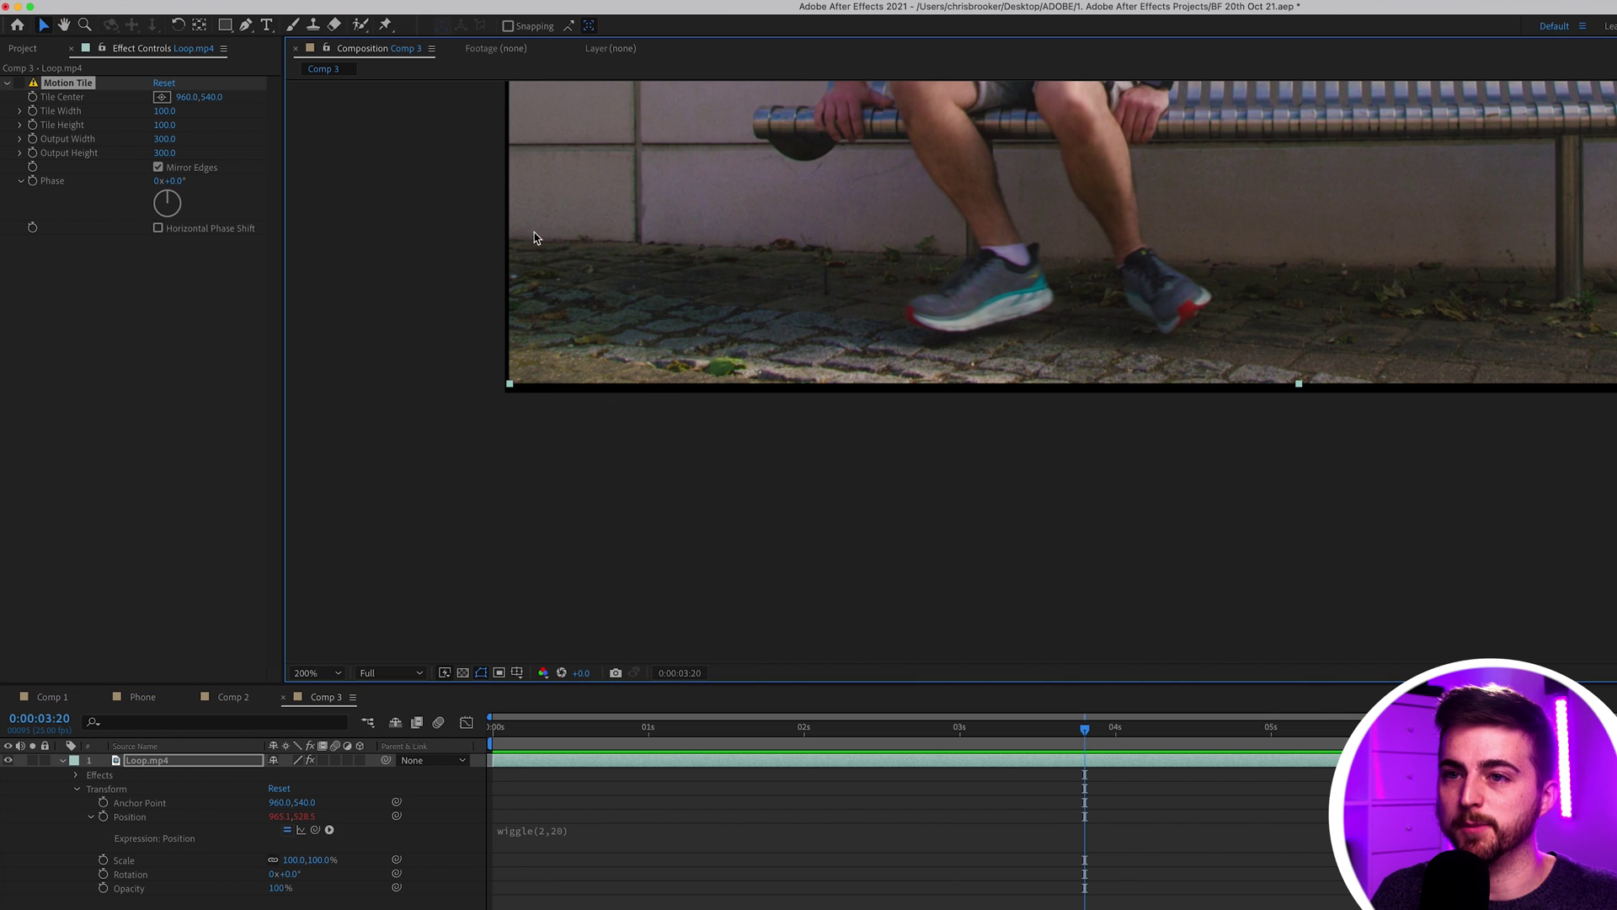
pyautogui.click(19, 84)
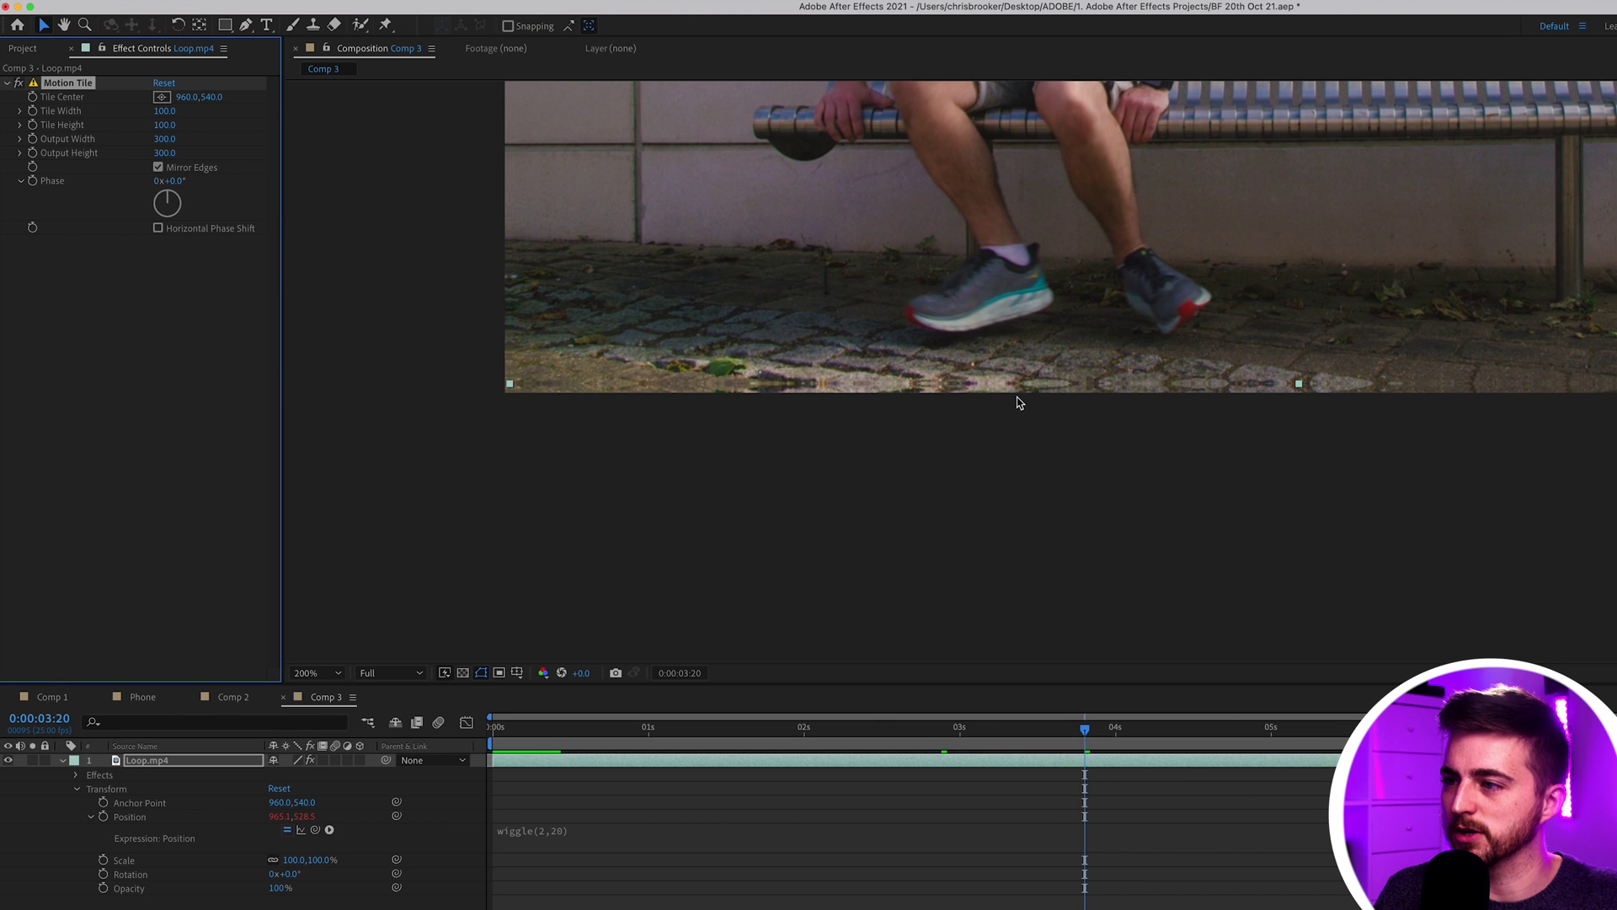
pyautogui.scroll(1, 1019, 403)
pyautogui.moveTo(1002, 432); pyautogui.dragTo(836, 430)
pyautogui.scroll(1, 836, 429)
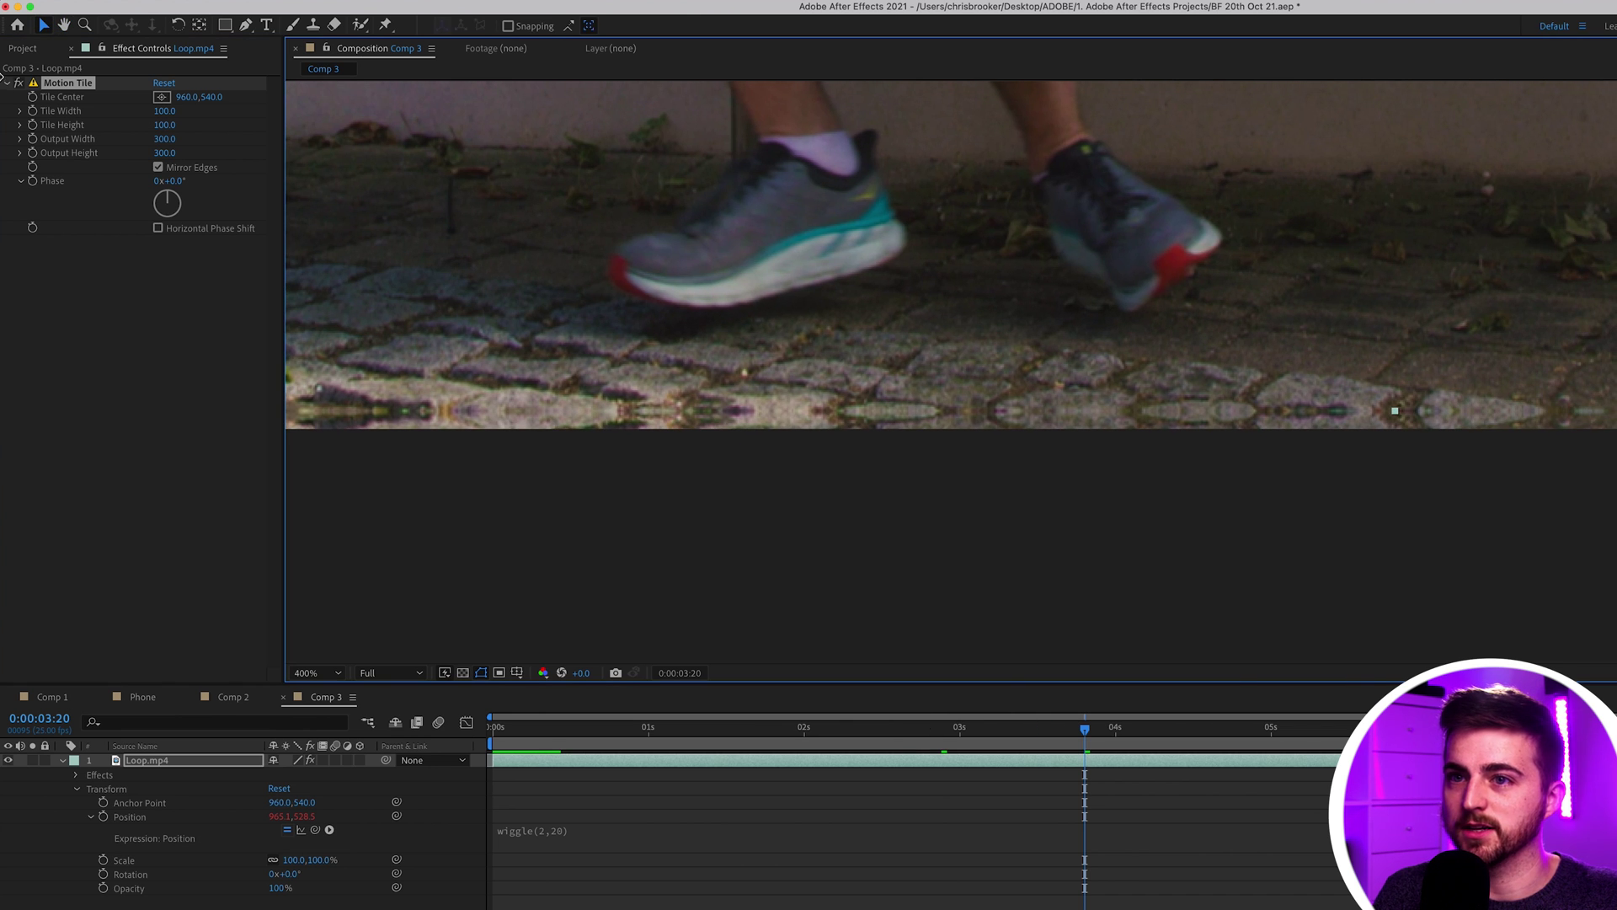
pyautogui.click(19, 82)
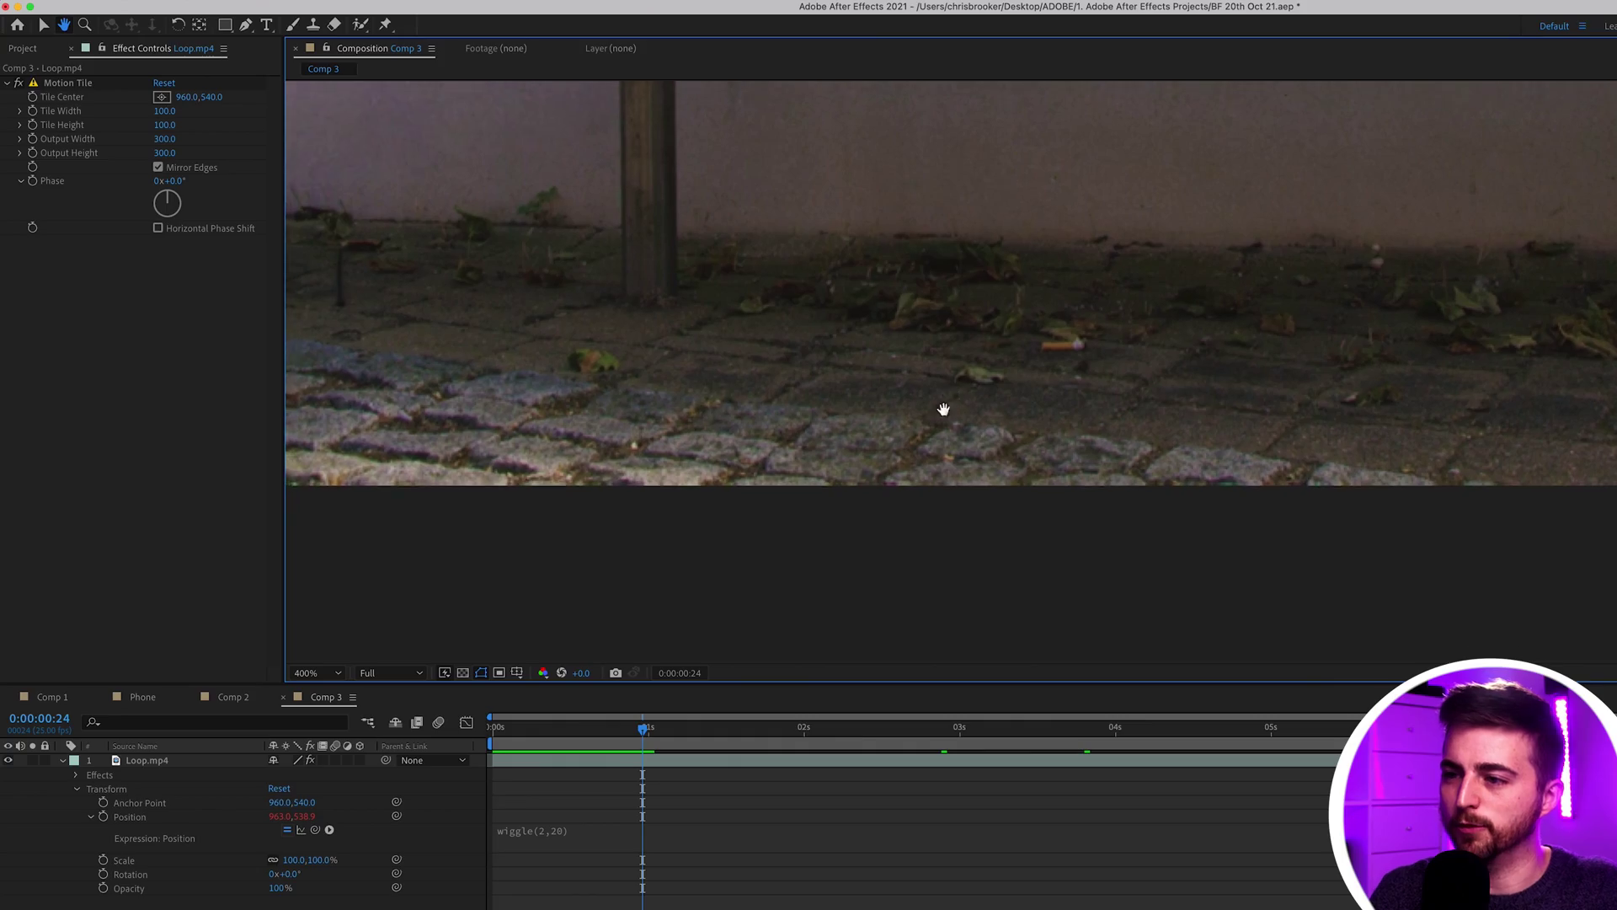
pyautogui.moveTo(613, 497); pyautogui.dragTo(914, 491)
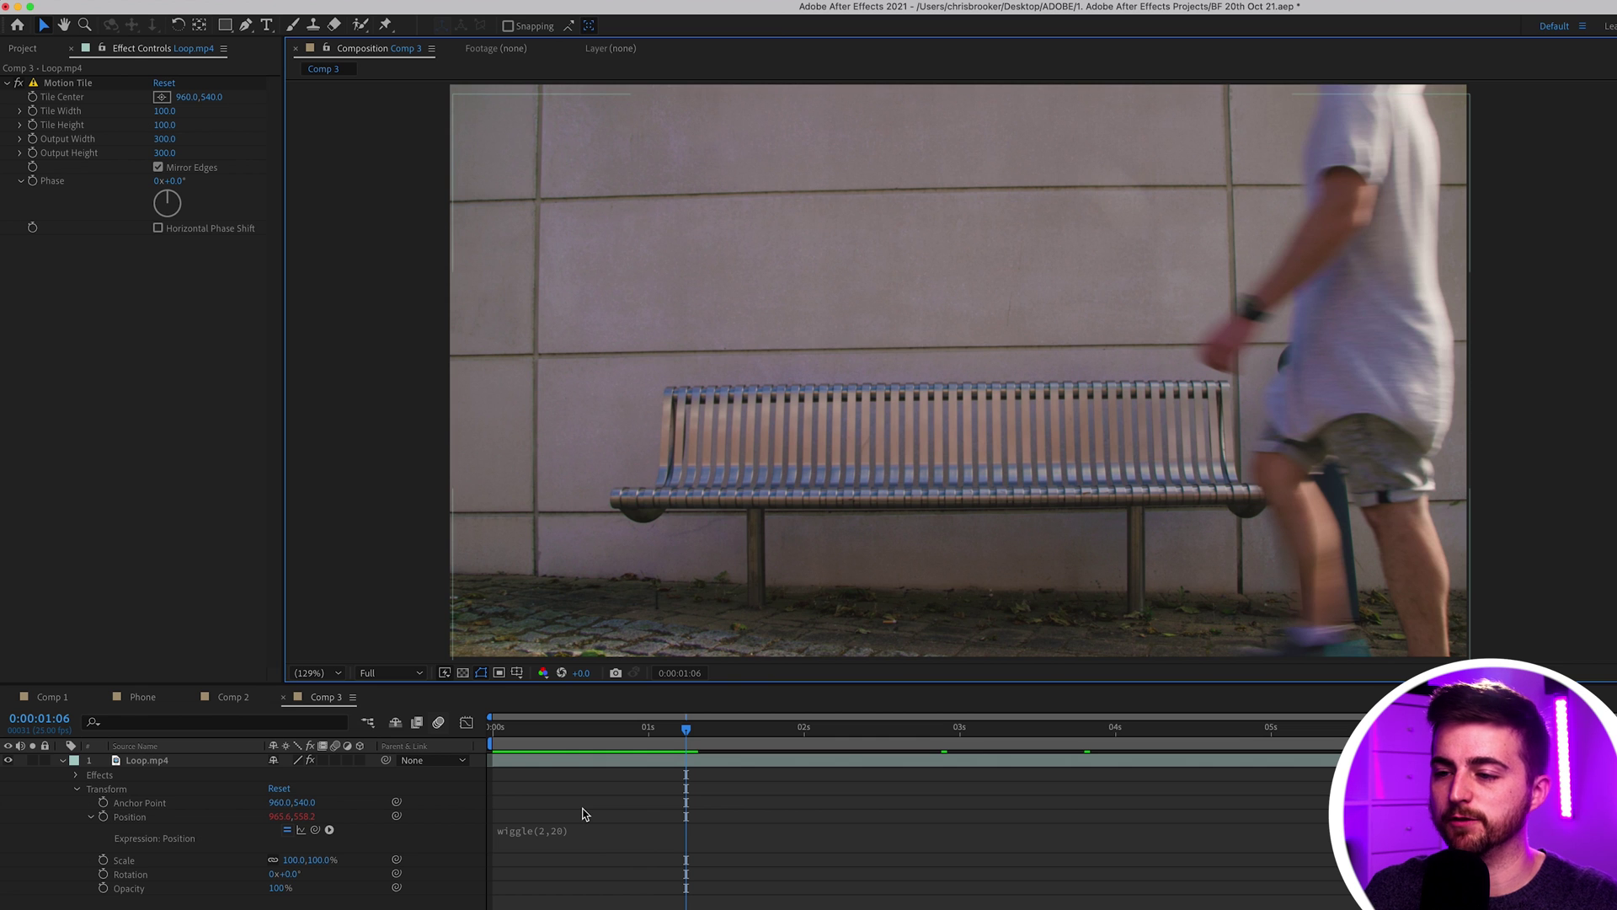
# - Change the Position expression to wiggle(5,20) and preview the faster shake
pyautogui.press('space')
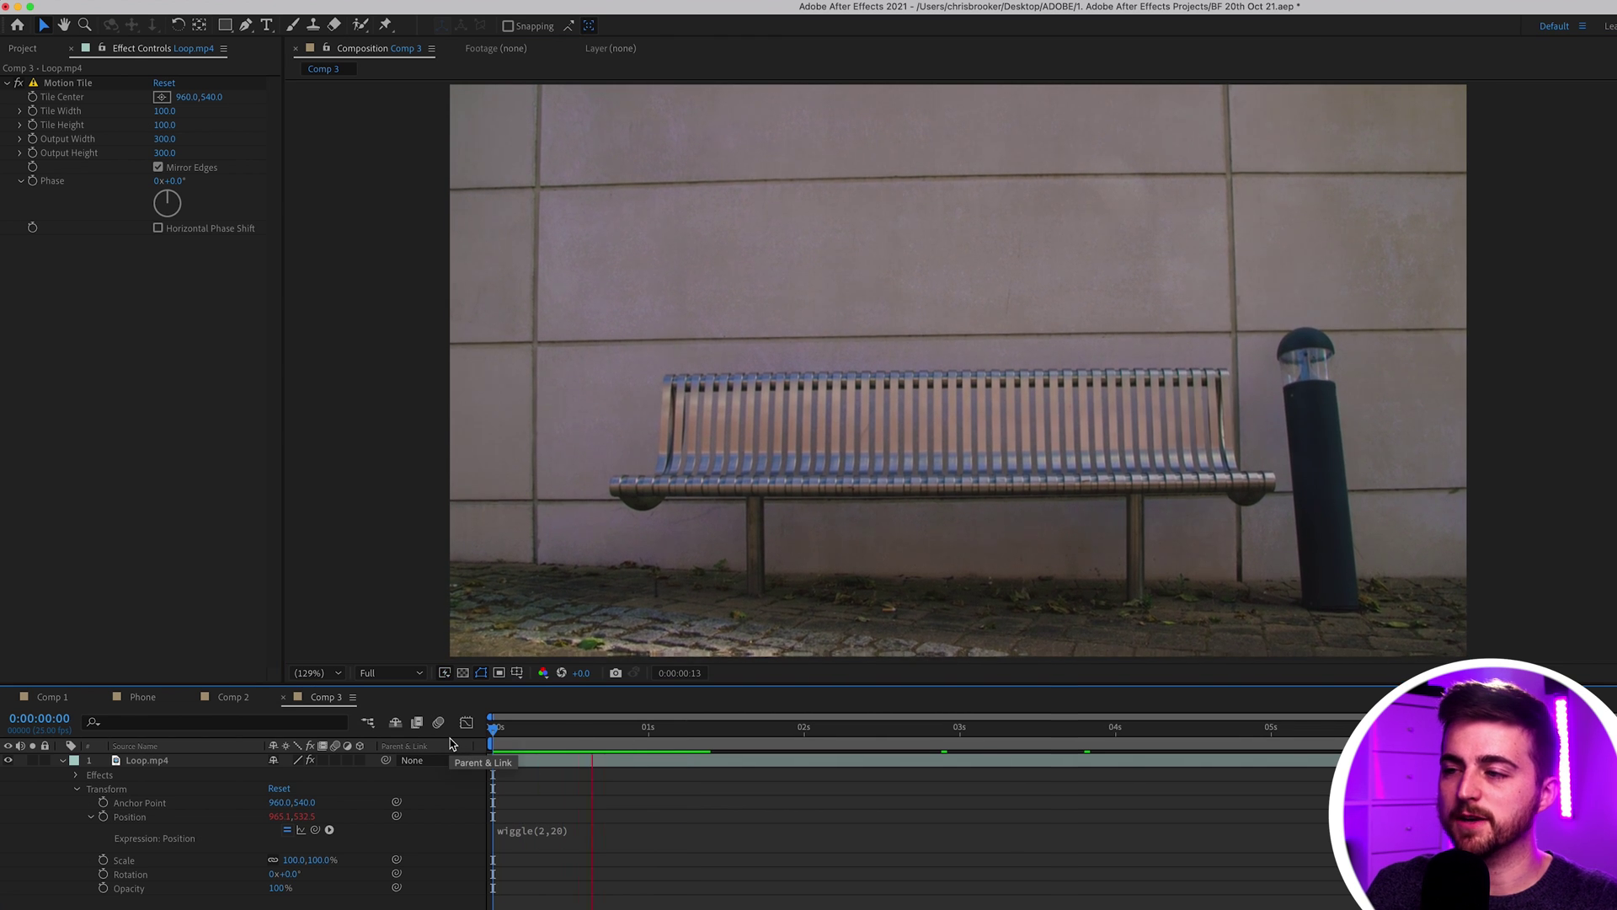
pyautogui.press('space')
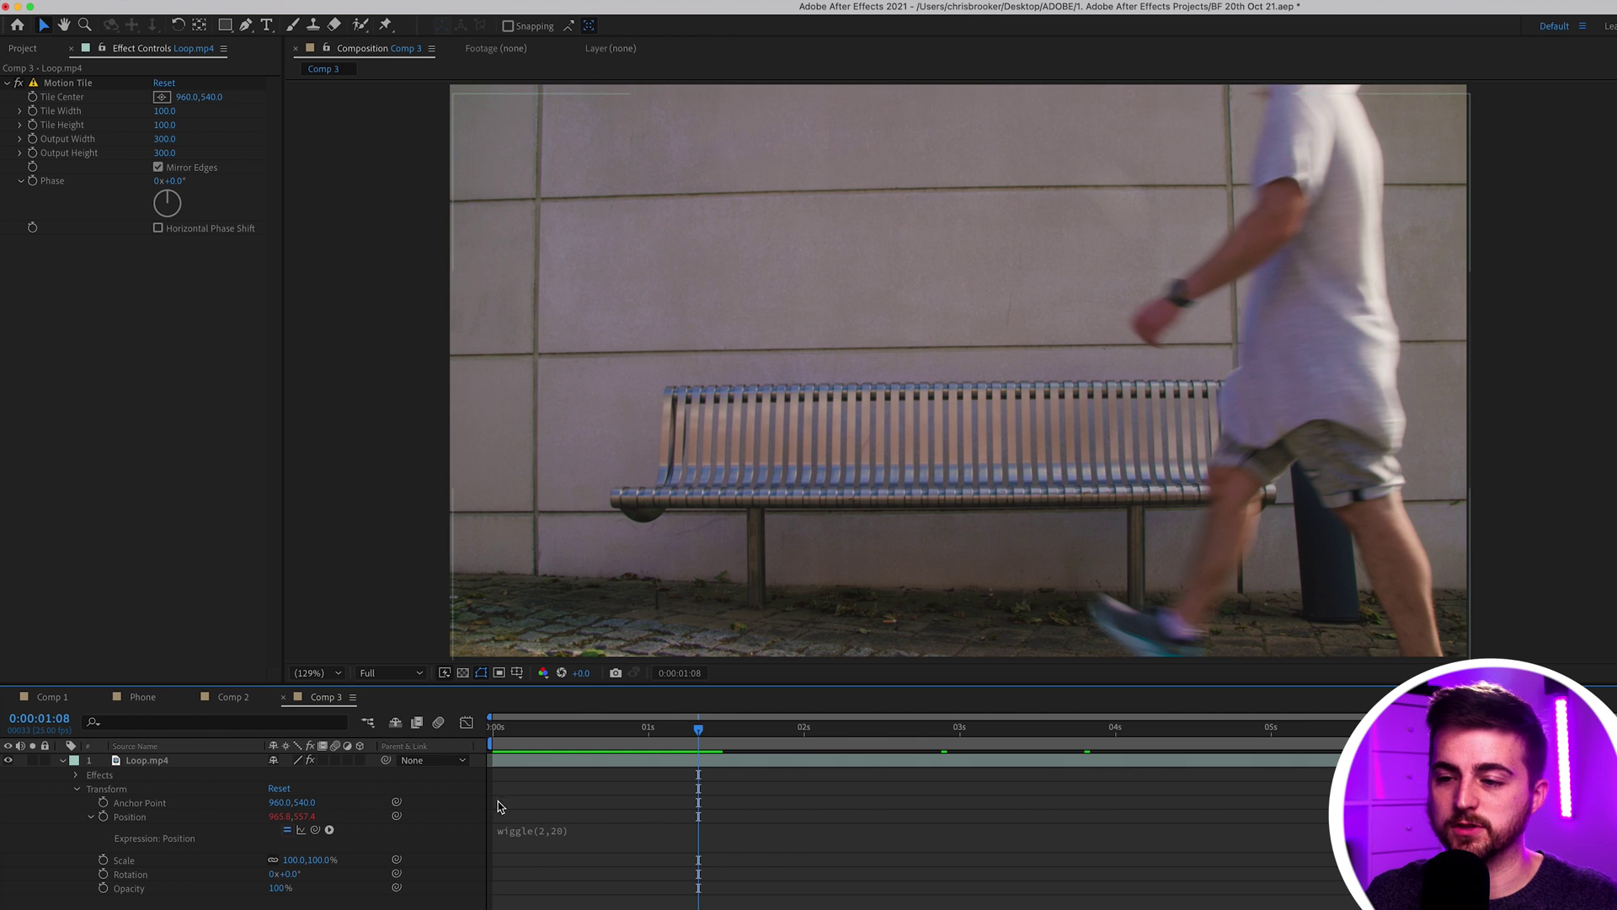
pyautogui.click(545, 829)
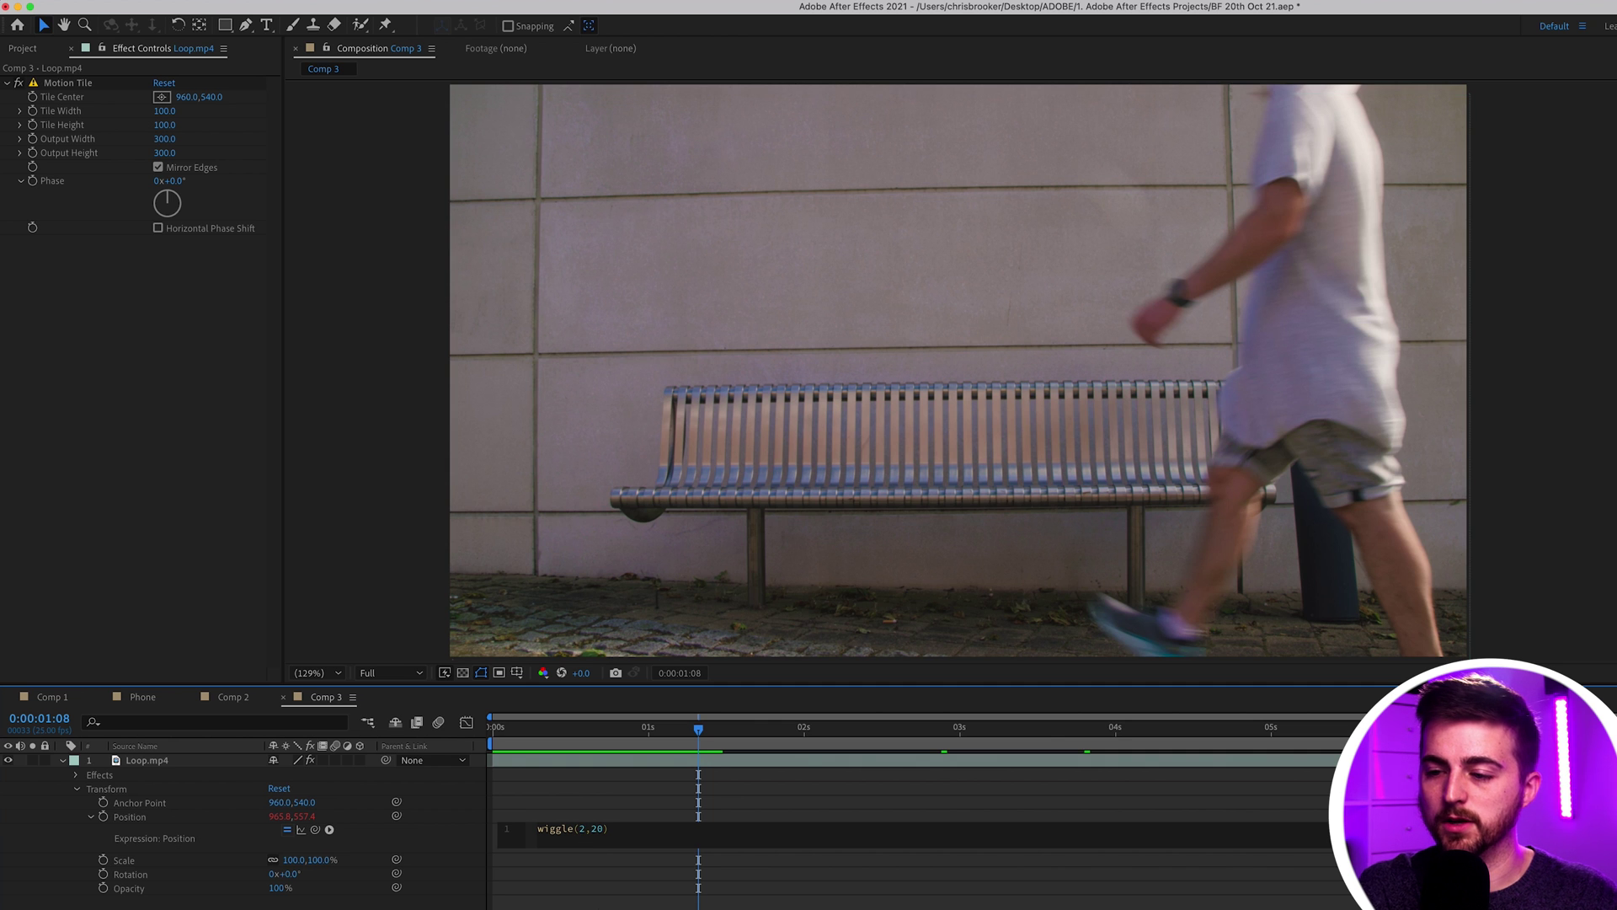
pyautogui.press('KP_Enter')
pyautogui.press('space')
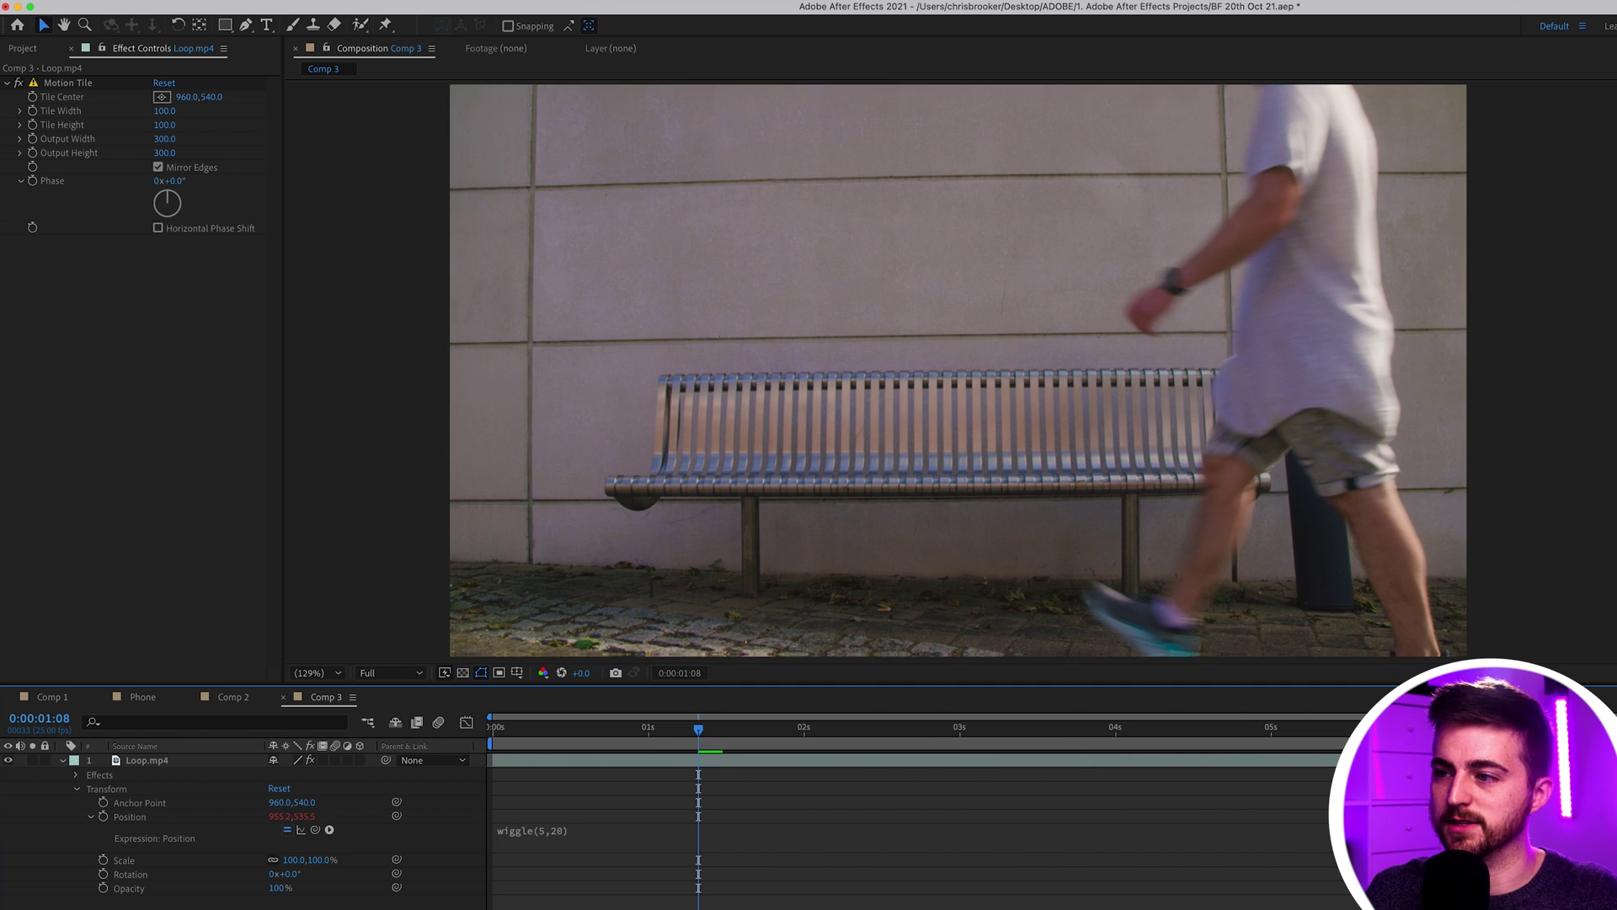
pyautogui.press('Home')
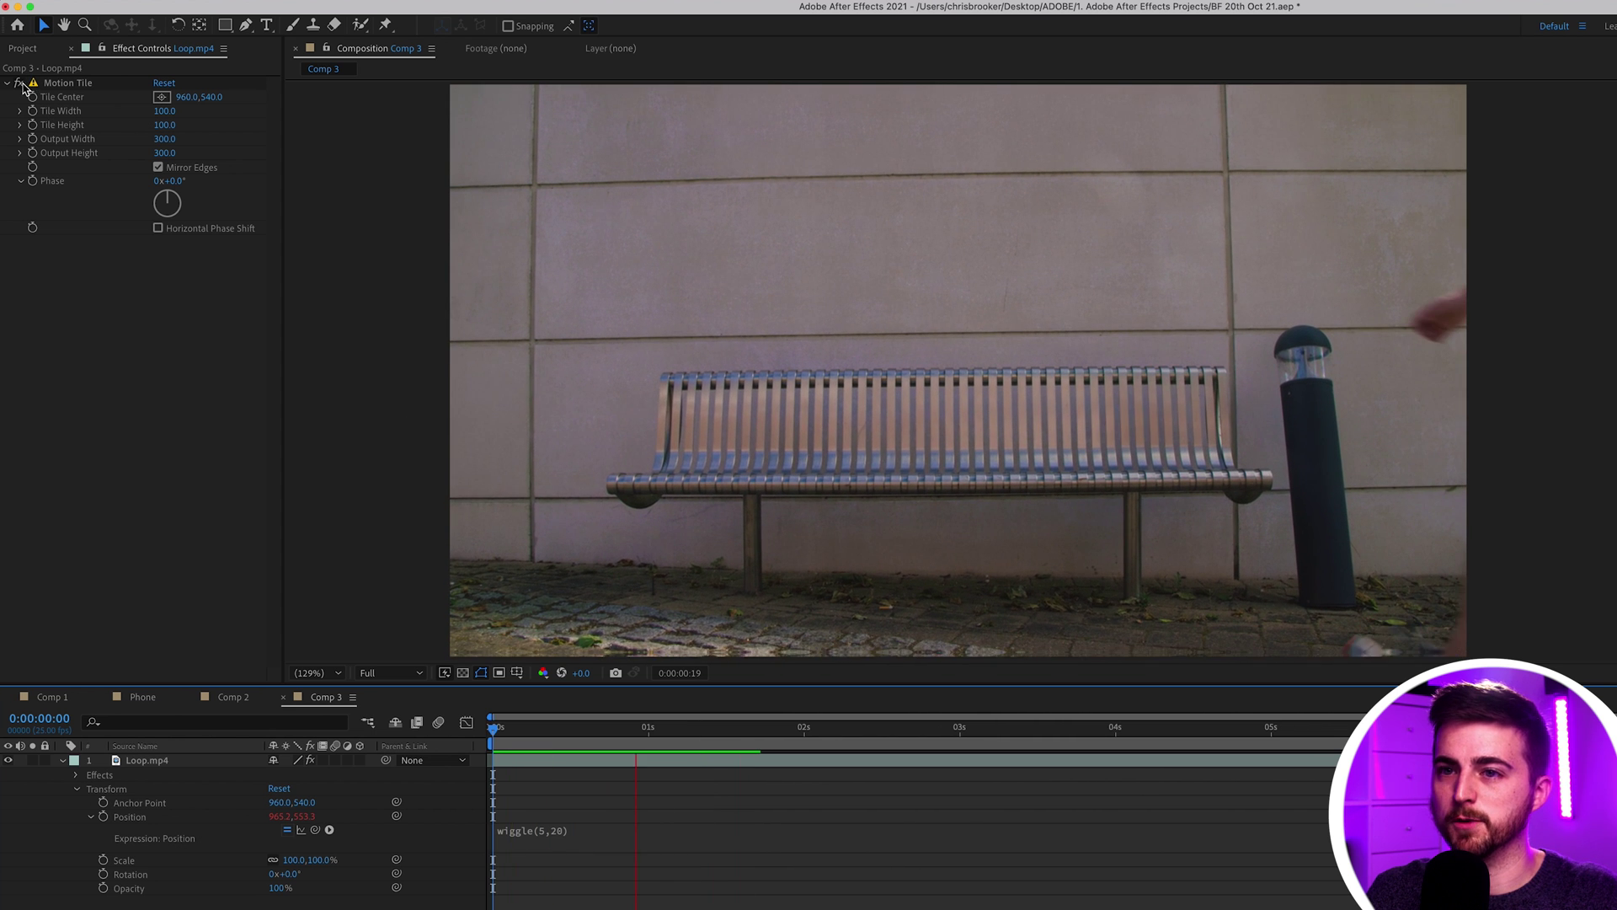
pyautogui.press('space')
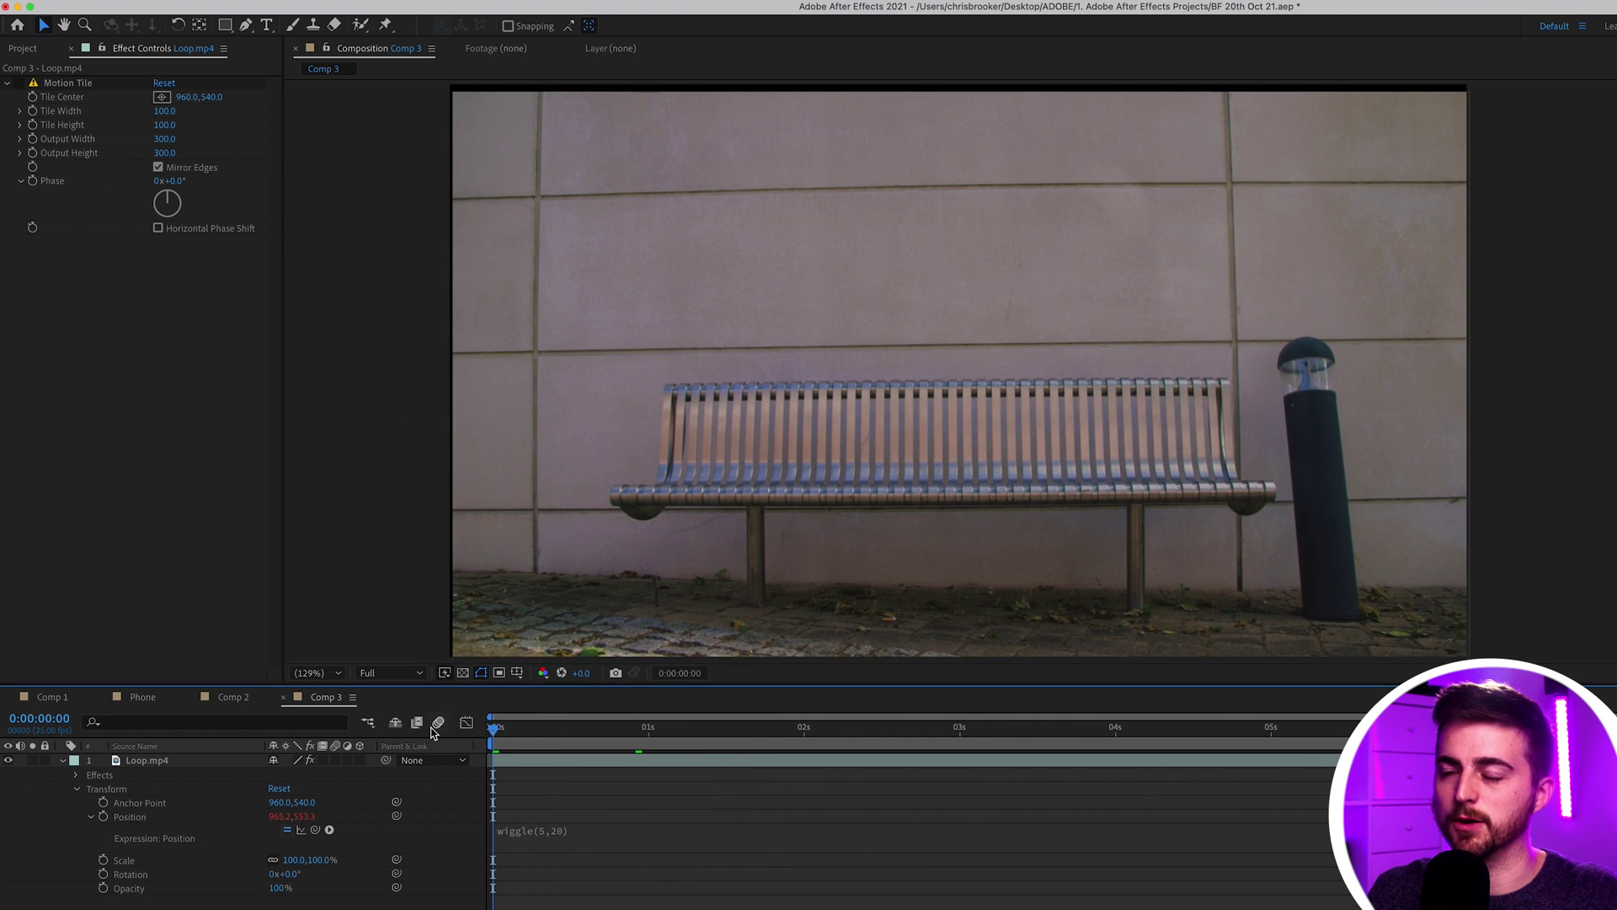
pyautogui.press('space')
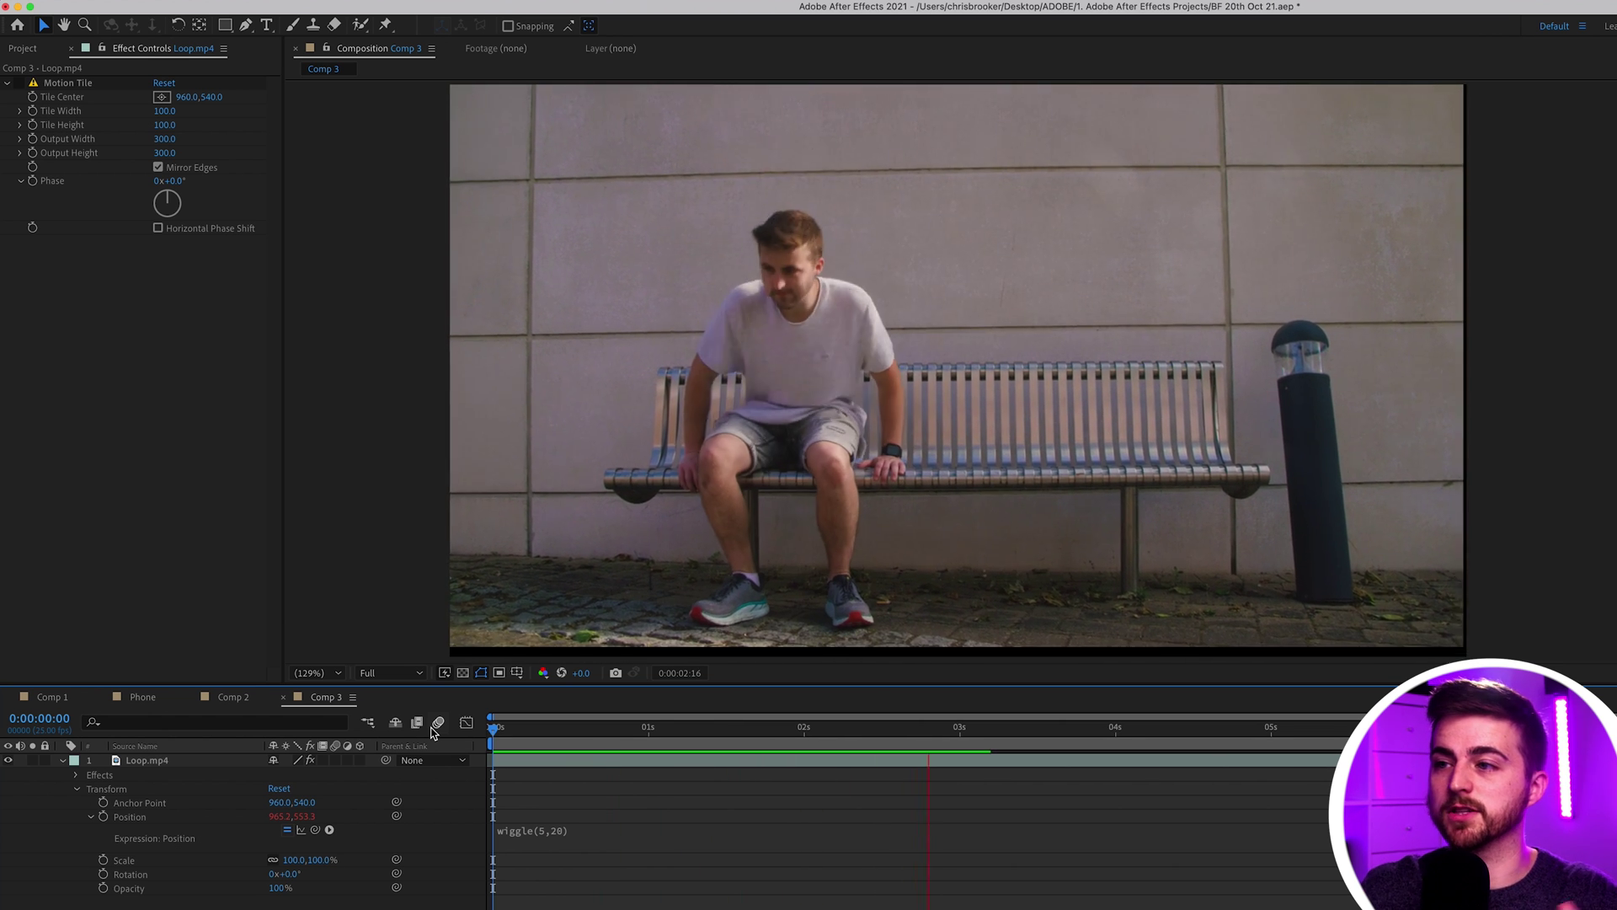
pyautogui.press('space')
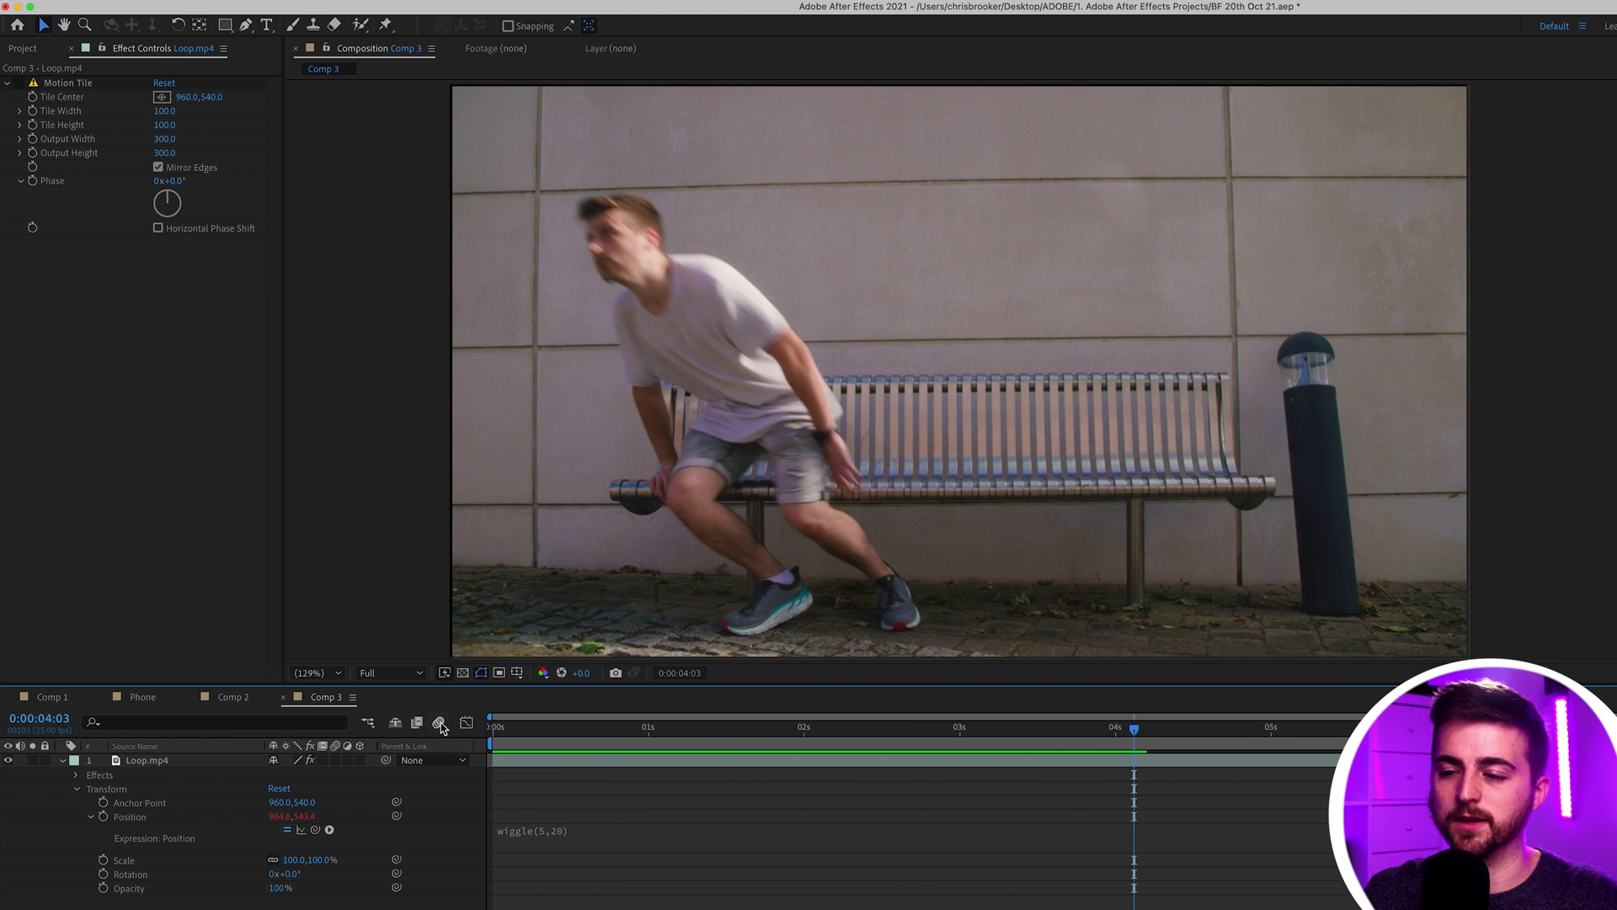
# - Try wiggle(20,20), preview the much faster shake, then begin editing the wiggle values again
pyautogui.click(552, 829)
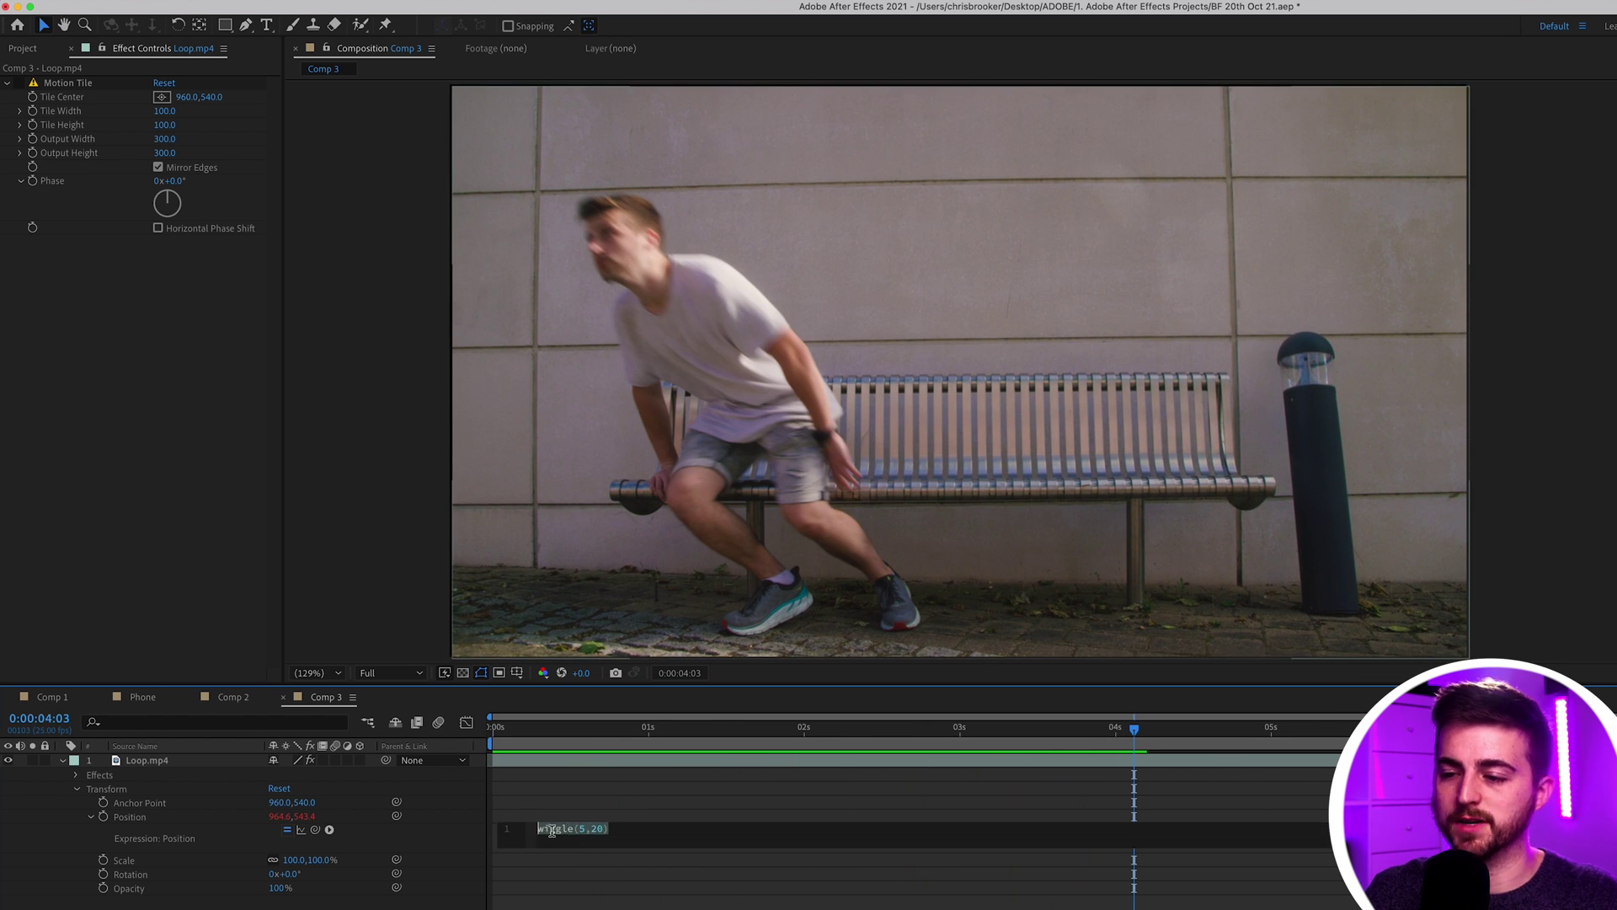
pyautogui.click(587, 902)
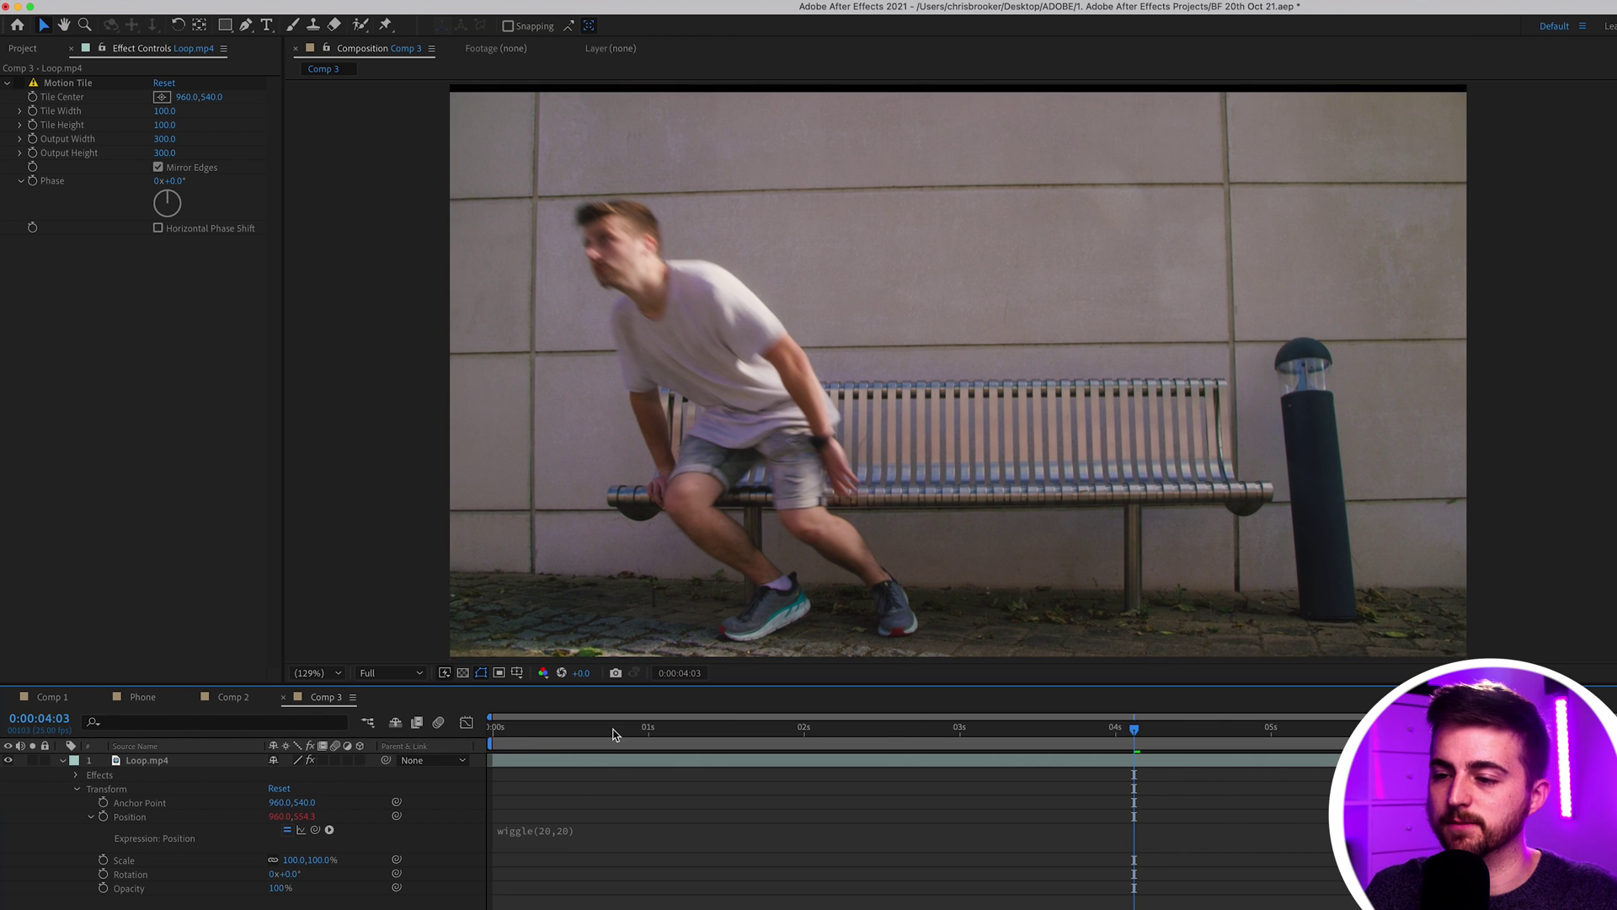
pyautogui.moveTo(617, 733); pyautogui.dragTo(445, 734)
pyautogui.press('space')
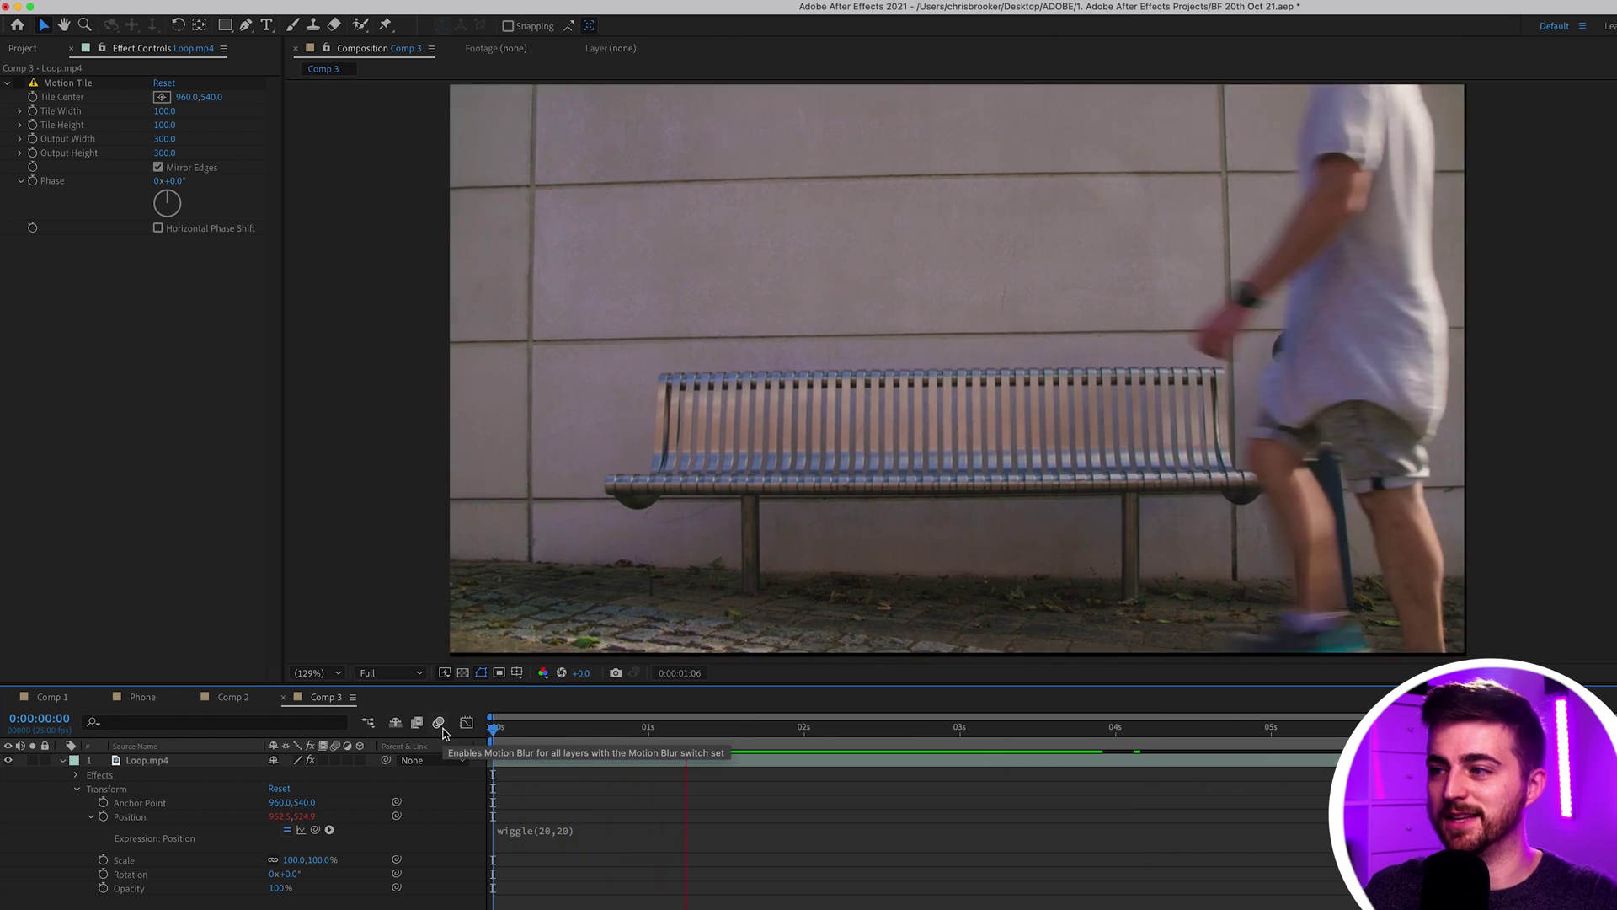
pyautogui.press('space')
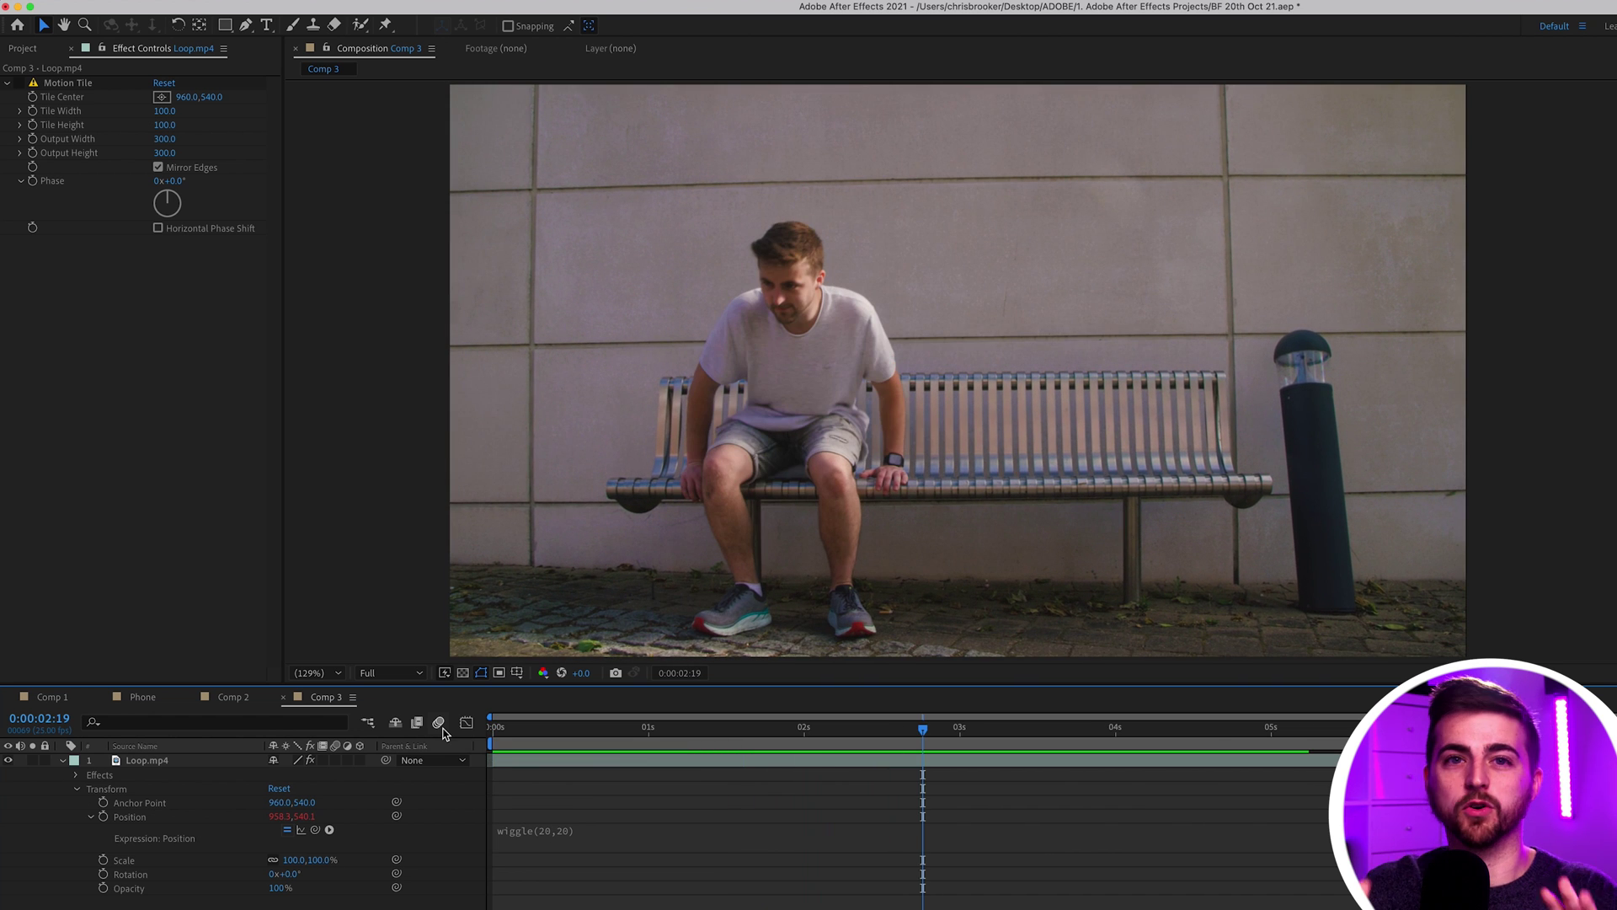
pyautogui.press('Home')
pyautogui.press('space')
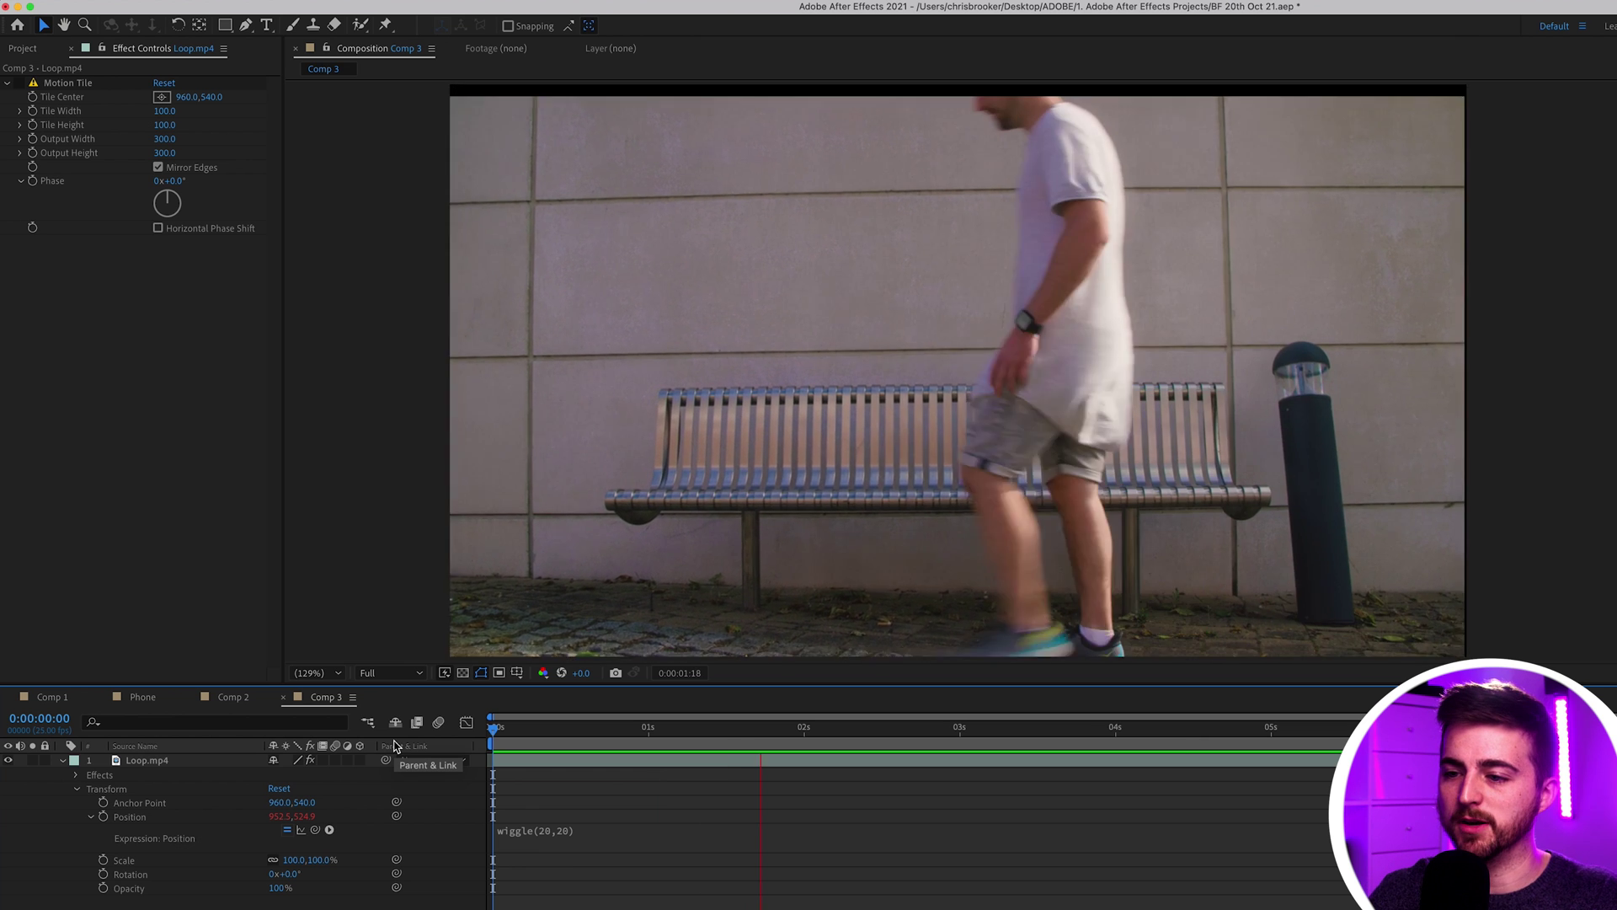
pyautogui.click(581, 844)
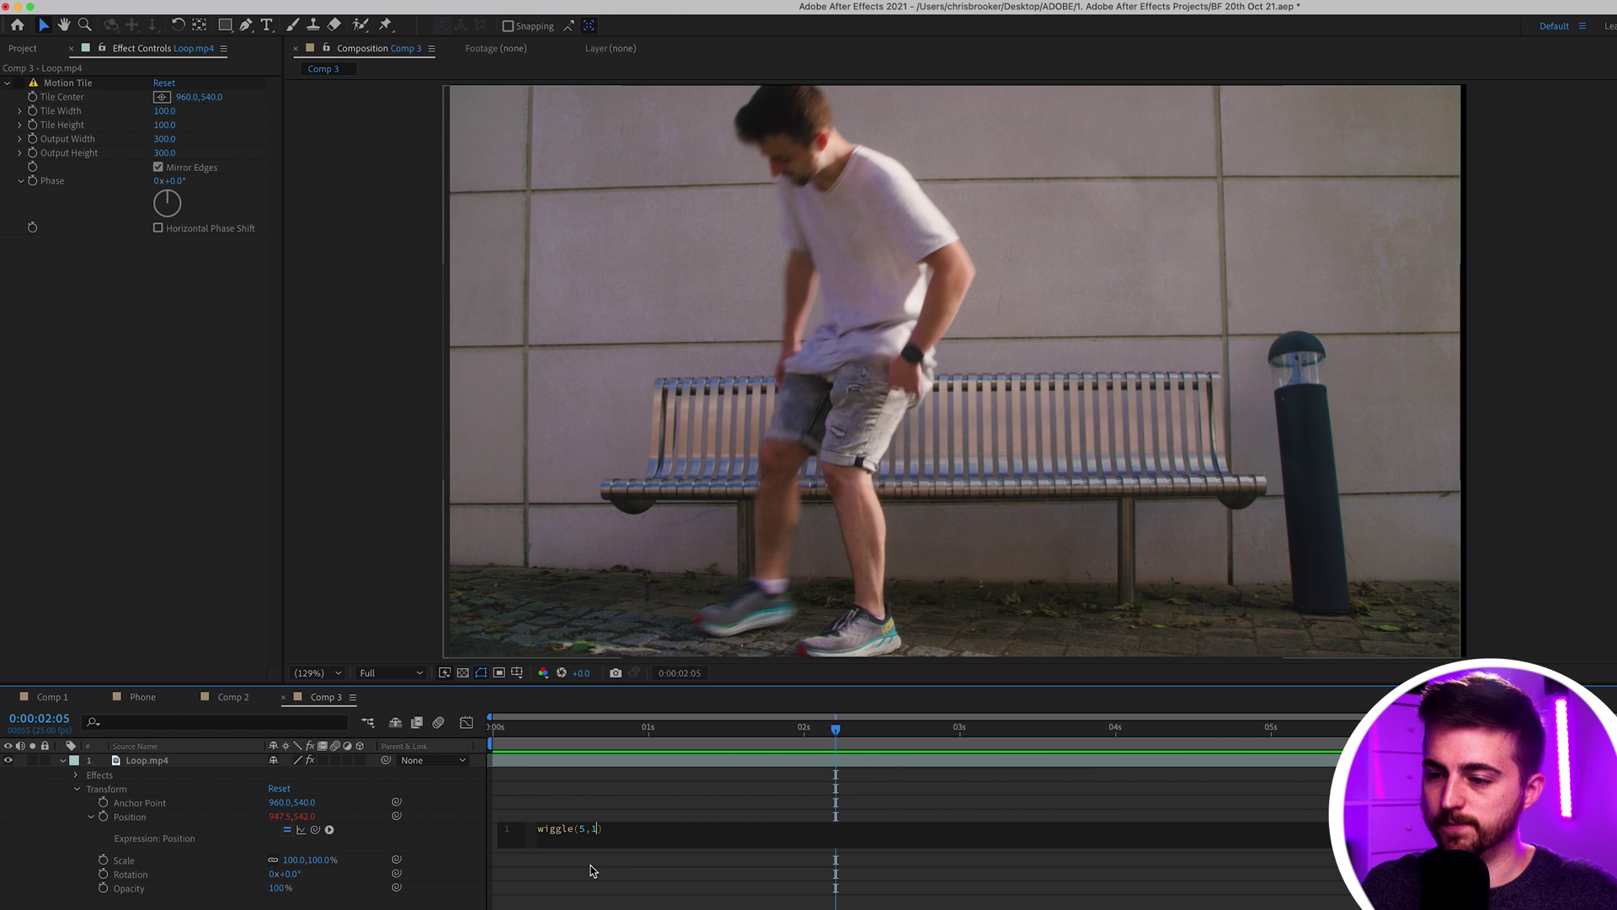
# - Commit and preview wiggle(5,1), then switch to wiggle(5,50) and preview from the start
pyautogui.click(594, 870)
pyautogui.press('space')
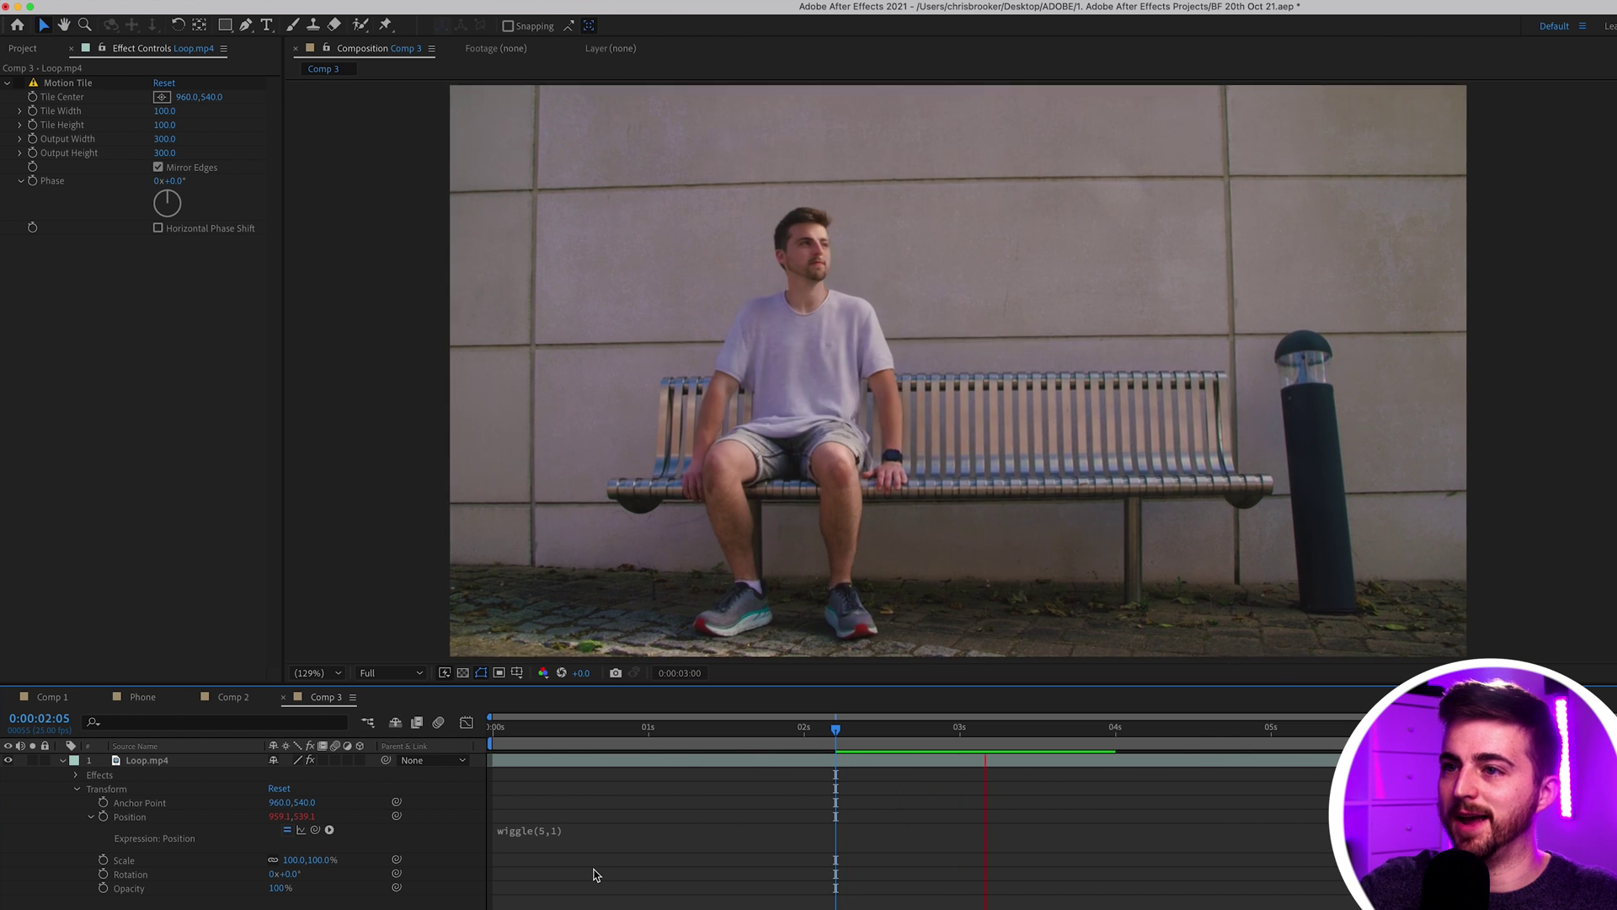
pyautogui.click(560, 833)
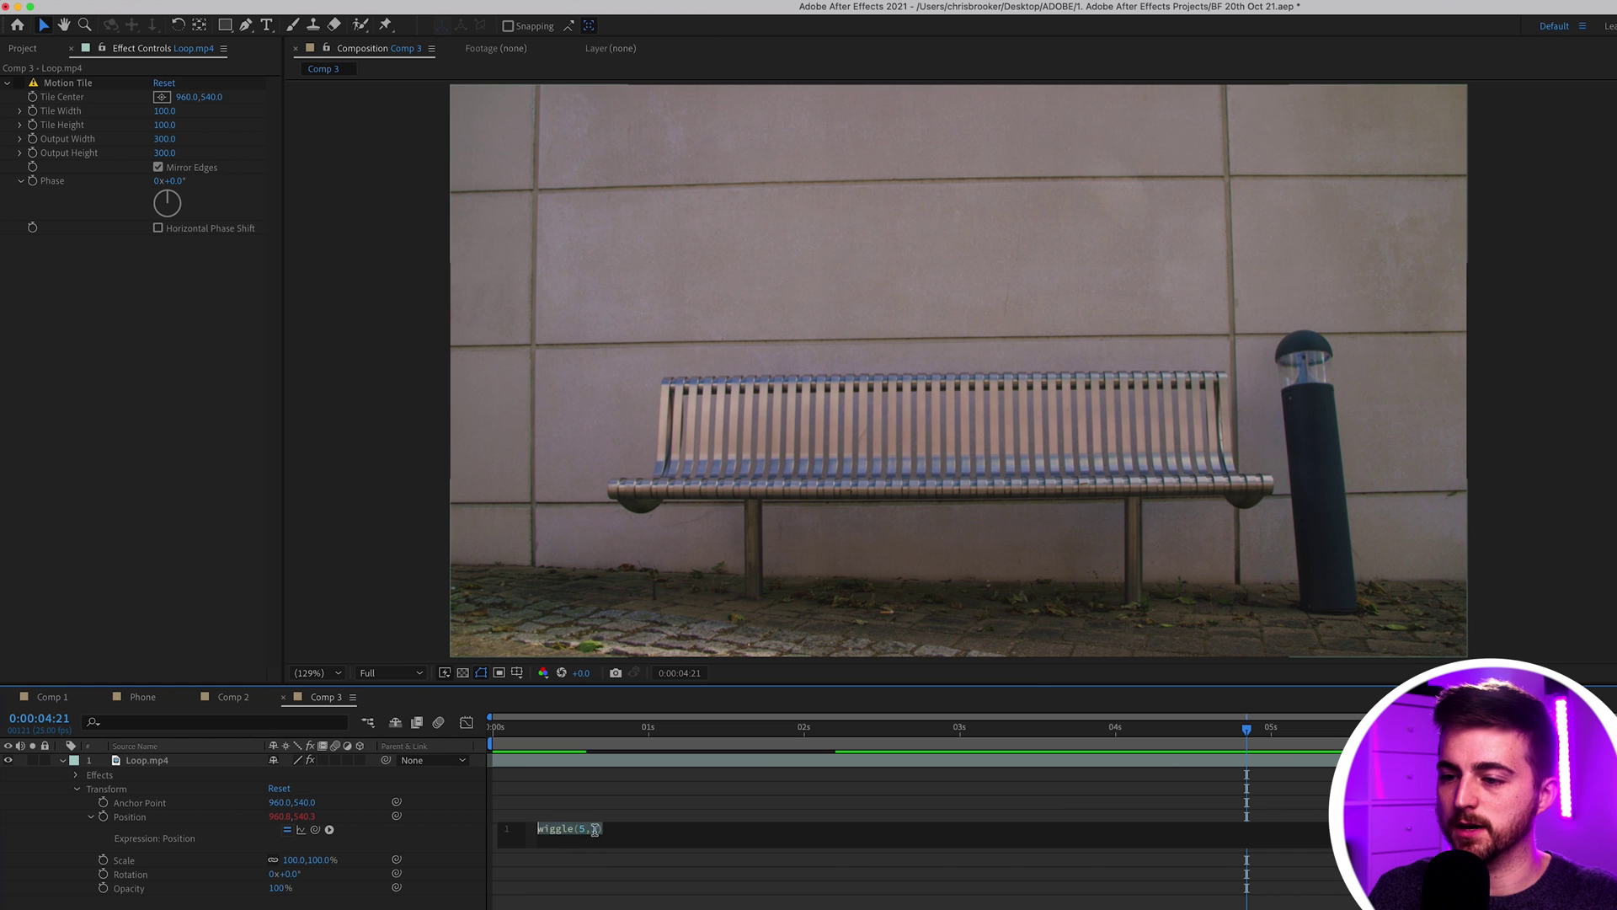
pyautogui.click(610, 894)
pyautogui.press('Home')
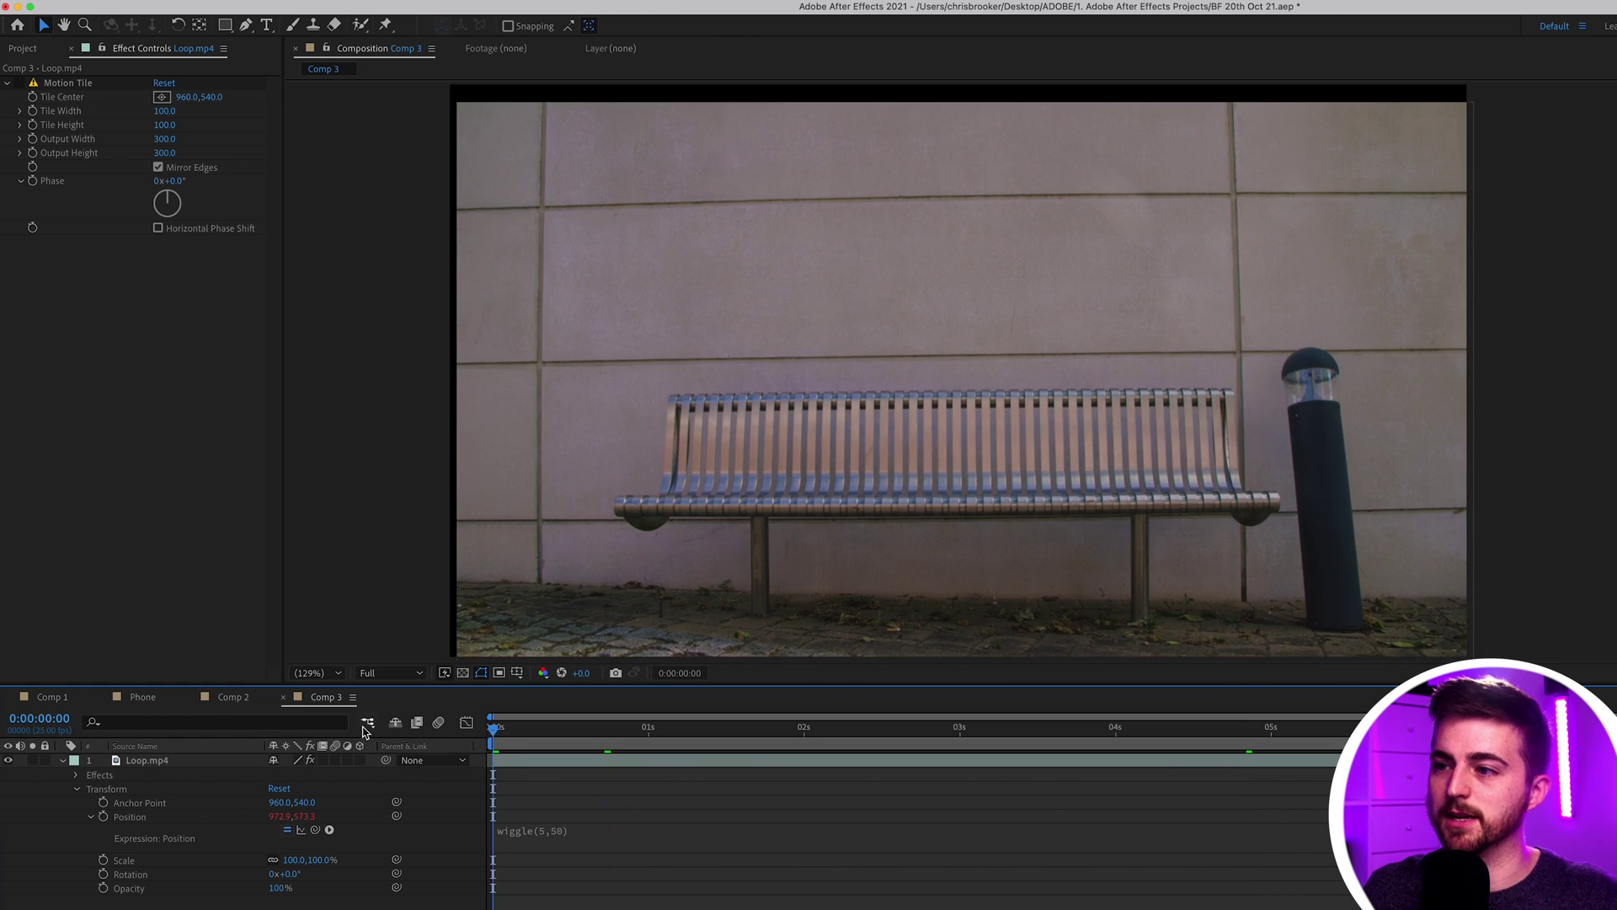
pyautogui.press('space')
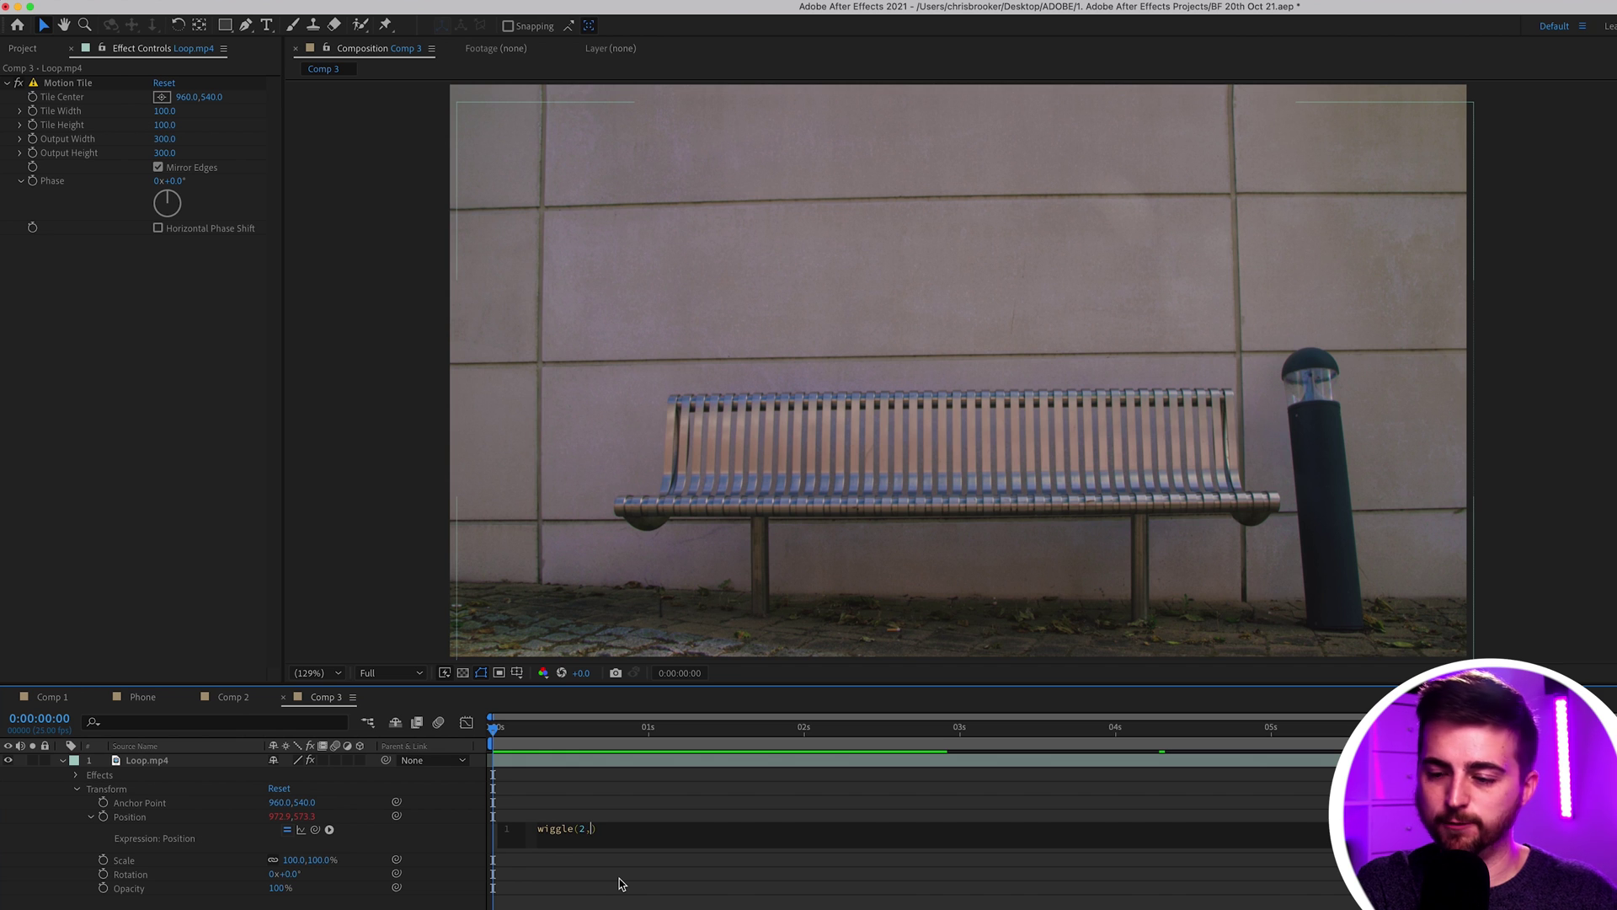
# - Commit wiggle(2,15) and play the gentle handheld shake preview
pyautogui.press('space')
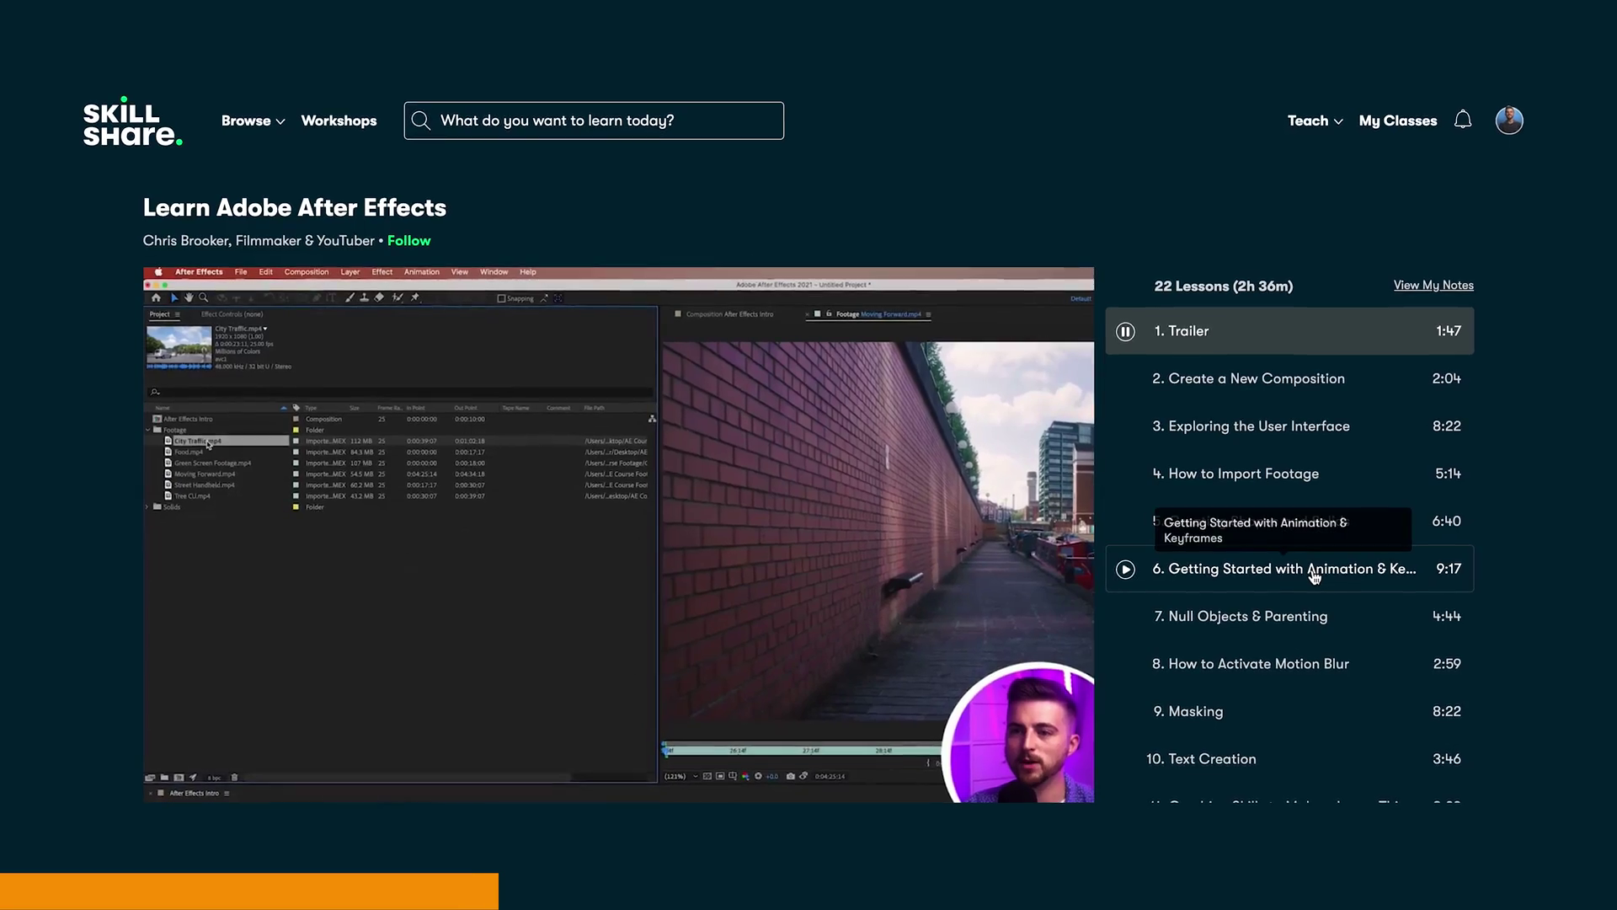
# - Scroll through the 22-lesson list of the Learn Adobe After Effects course
pyautogui.scroll(-1, 1316, 577)
pyautogui.scroll(-5, 1316, 577)
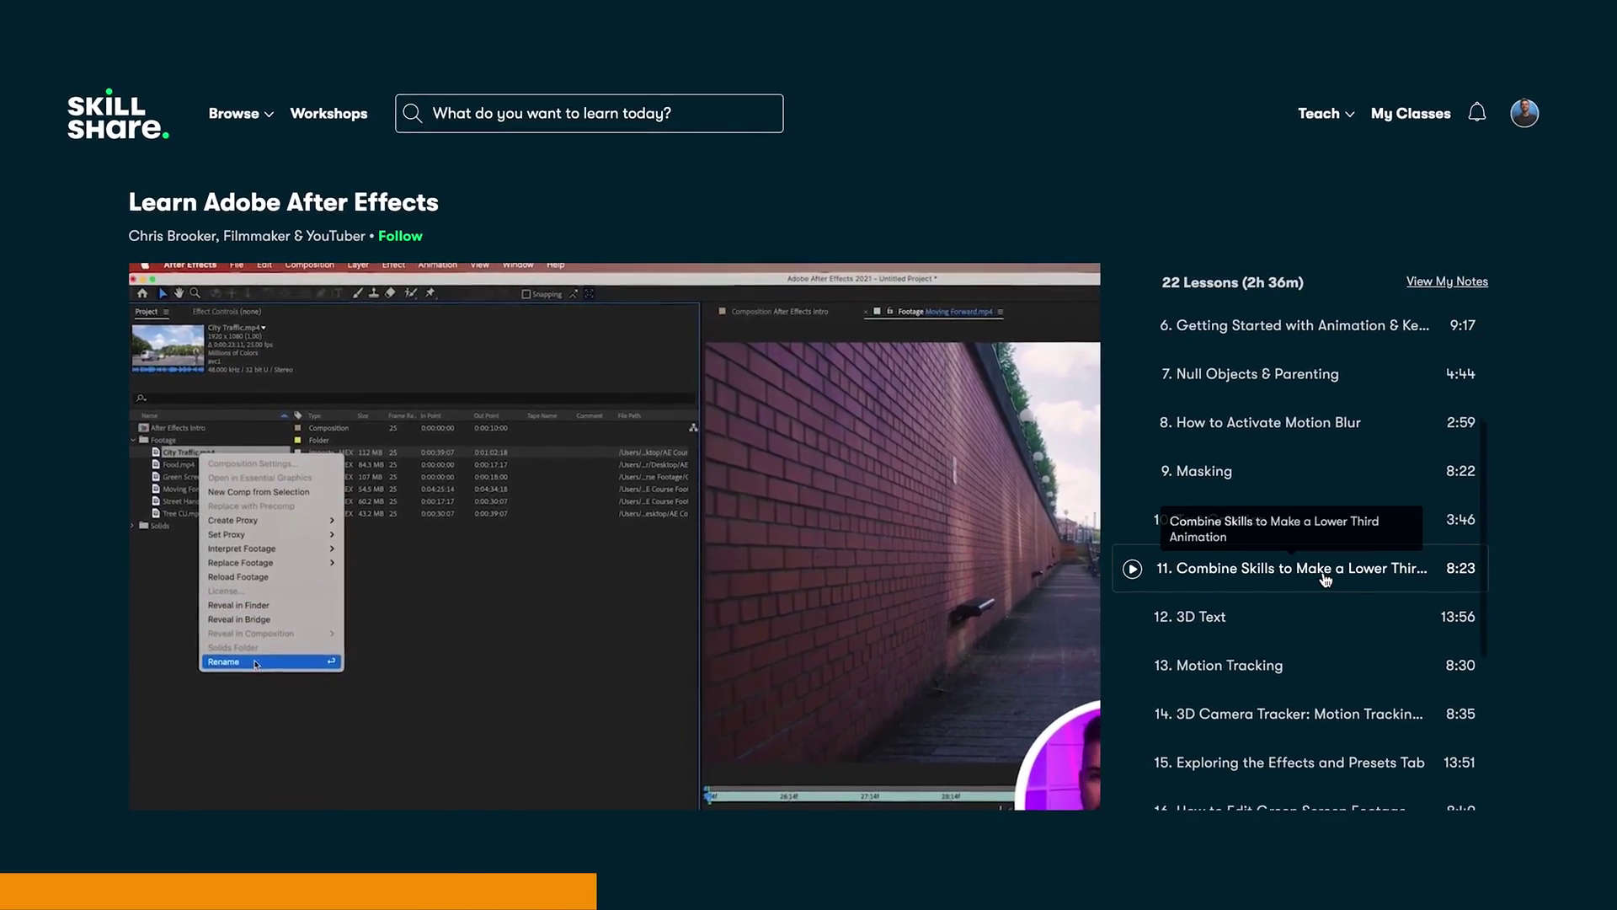
pyautogui.scroll(-5, 1328, 581)
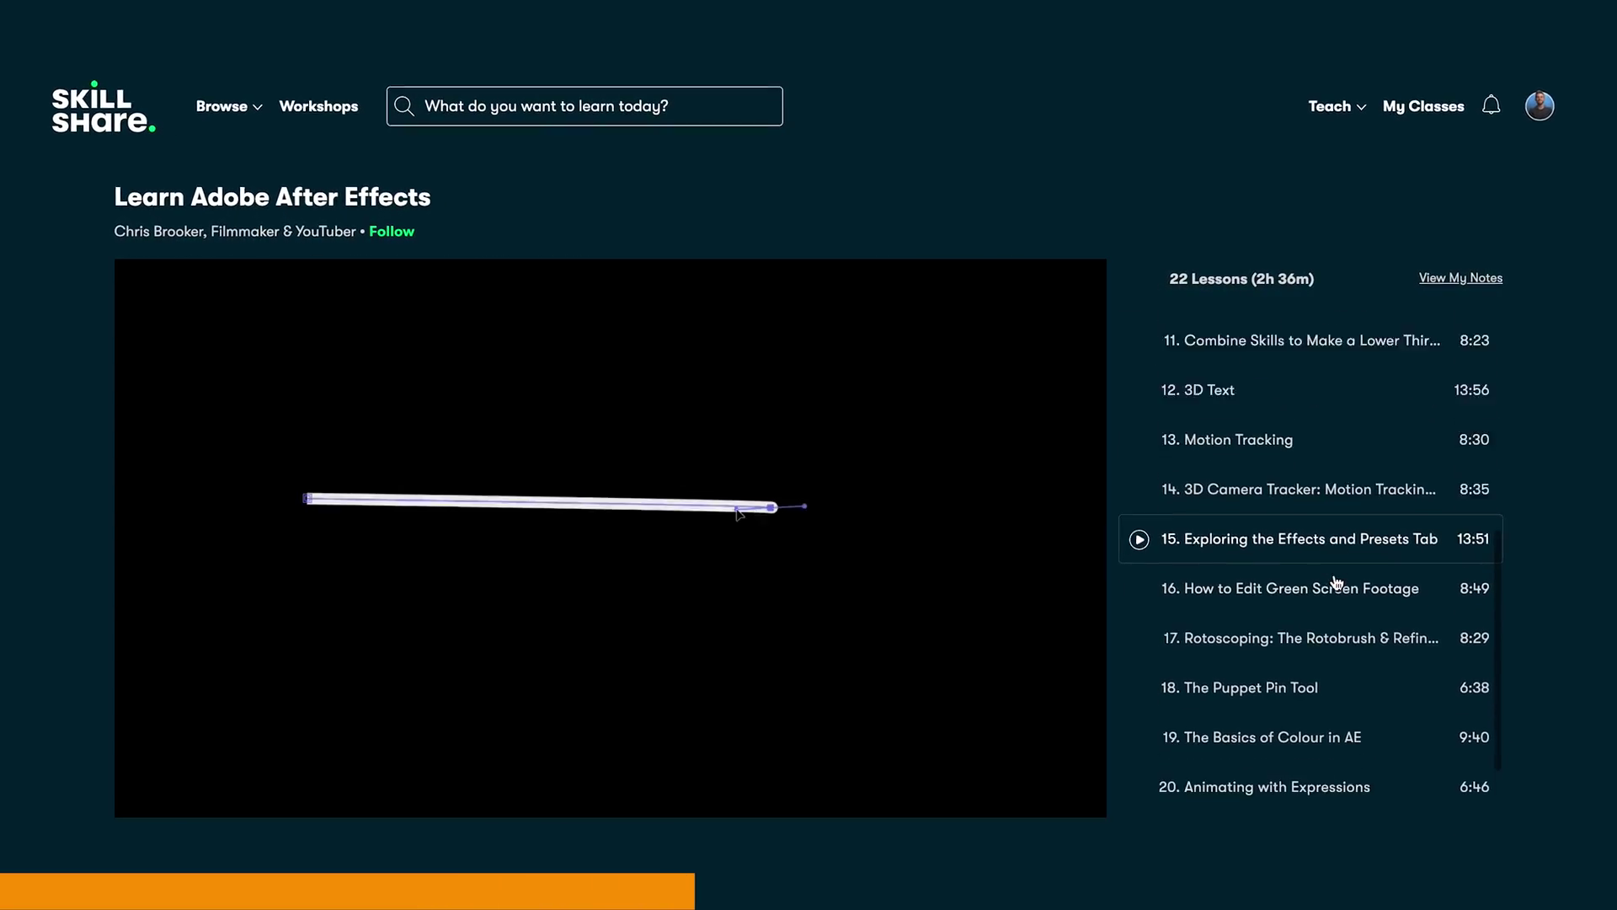